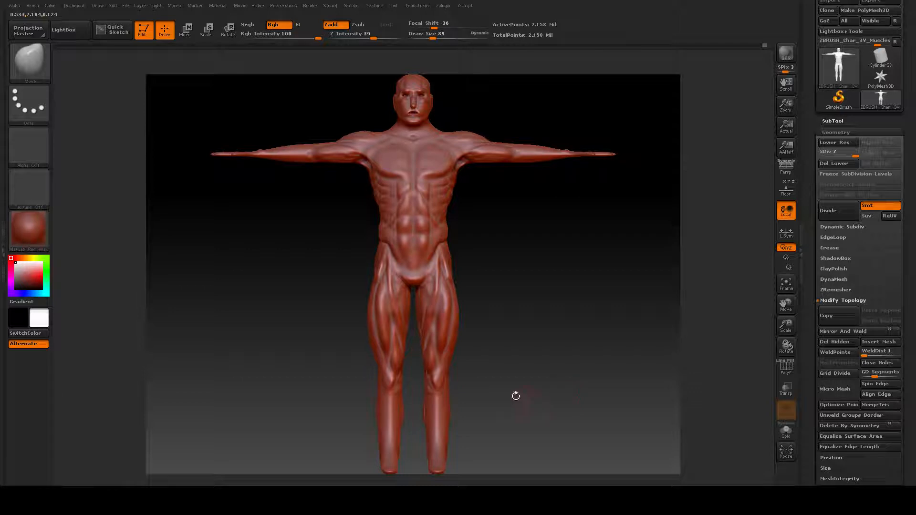
- Examine the figure's back, glute, leg and torso muscles from behind and from the front
{"action": "mouse_move", "coordinate": [515, 395]}
{"action": "left_mouse_down"}
{"action": "mouse_move", "coordinate": [501, 403]}
{"action": "mouse_move", "coordinate": [525, 362]}
{"action": "mouse_move", "coordinate": [528, 386]}
{"action": "mouse_move", "coordinate": [491, 384]}
{"action": "mouse_move", "coordinate": [494, 361]}
{"action": "mouse_move", "coordinate": [521, 391]}
{"action": "mouse_move", "coordinate": [379, 389]}
{"action": "left_mouse_up"}
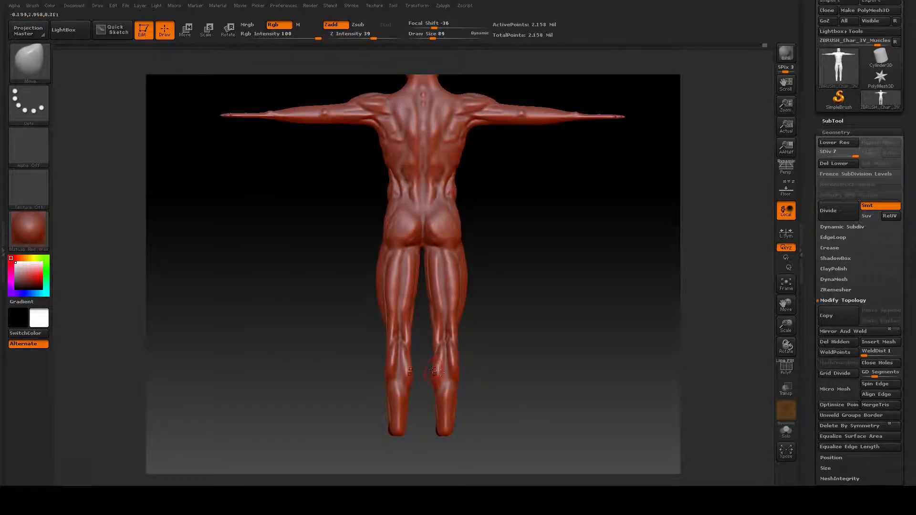
{"action": "left_click_drag", "start_coordinate": [512, 277], "coordinate": [517, 302], "text": "alt"}
{"action": "left_click_drag", "start_coordinate": [514, 364], "coordinate": [514, 345], "text": "alt"}
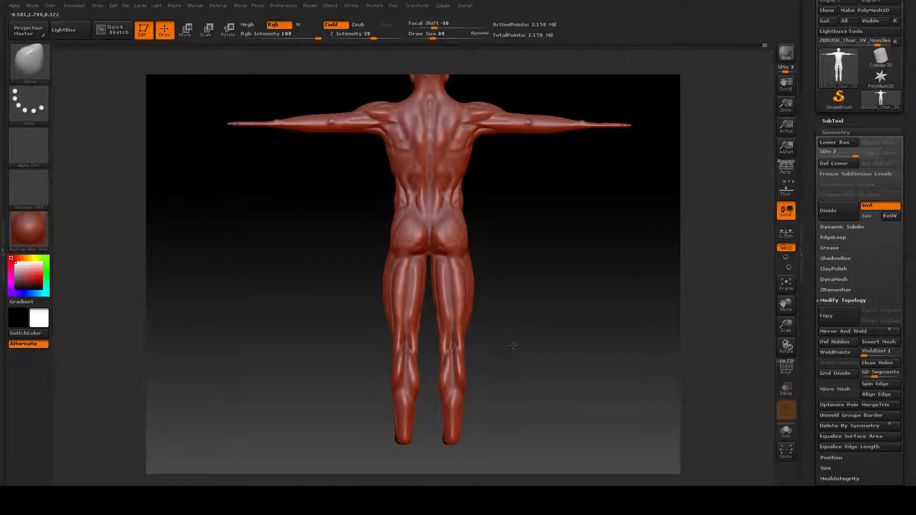
{"action": "right_click_drag", "start_coordinate": [522, 344], "coordinate": [605, 348], "text": "ctrl"}
{"action": "left_click_drag", "start_coordinate": [600, 367], "coordinate": [585, 260], "text": "alt"}
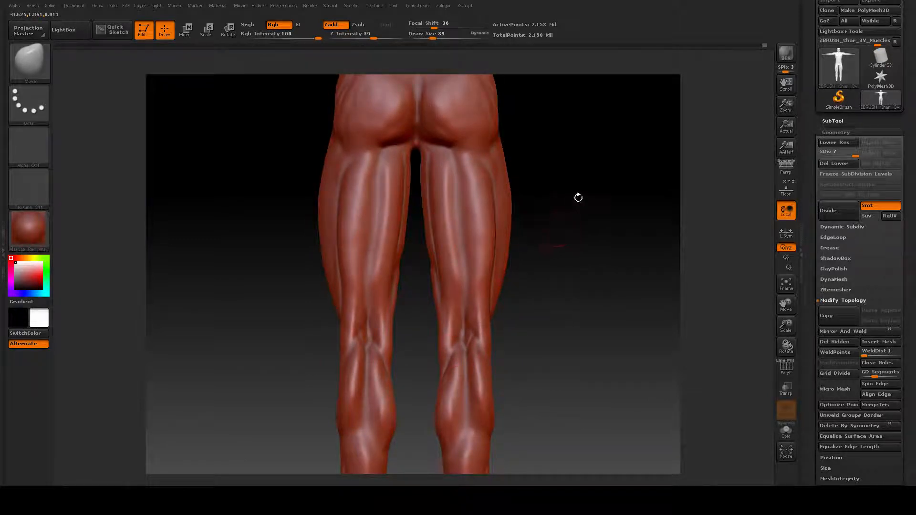
{"action": "left_click_drag", "start_coordinate": [577, 196], "coordinate": [594, 286]}
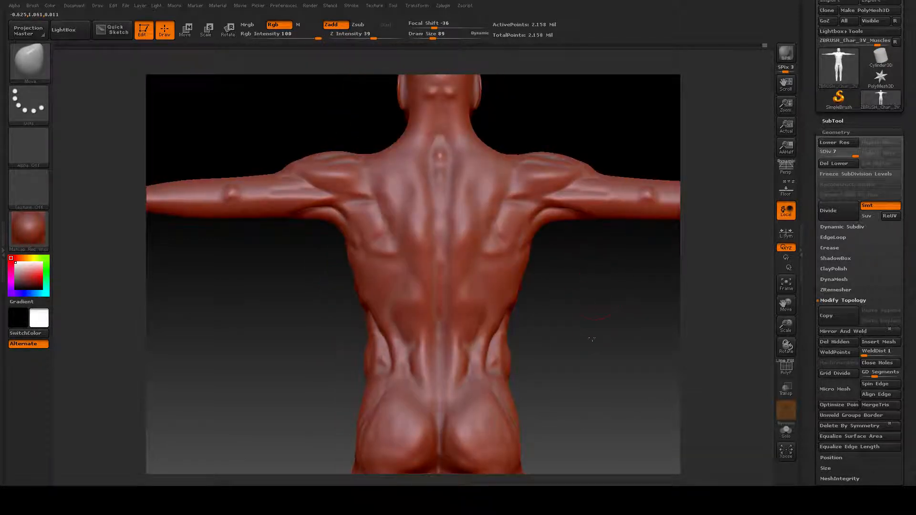
{"action": "mouse_move", "coordinate": [585, 315]}
{"action": "left_mouse_down"}
{"action": "mouse_move", "coordinate": [273, 360]}
{"action": "mouse_move", "coordinate": [571, 383]}
{"action": "mouse_move", "coordinate": [554, 50]}
{"action": "left_mouse_up"}
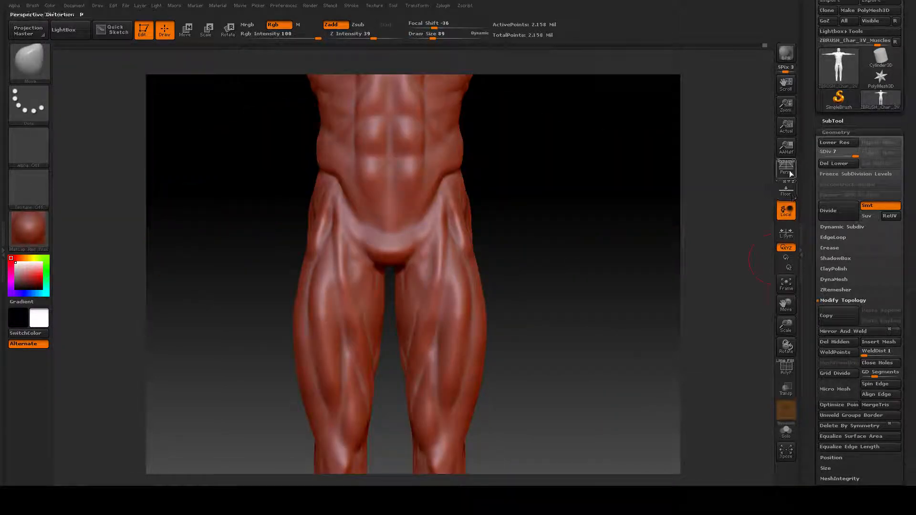
- Check the lower legs against the floor grid and inspect the knees, calves and feet from the front, side and back
{"action": "left_click", "coordinate": [786, 189]}
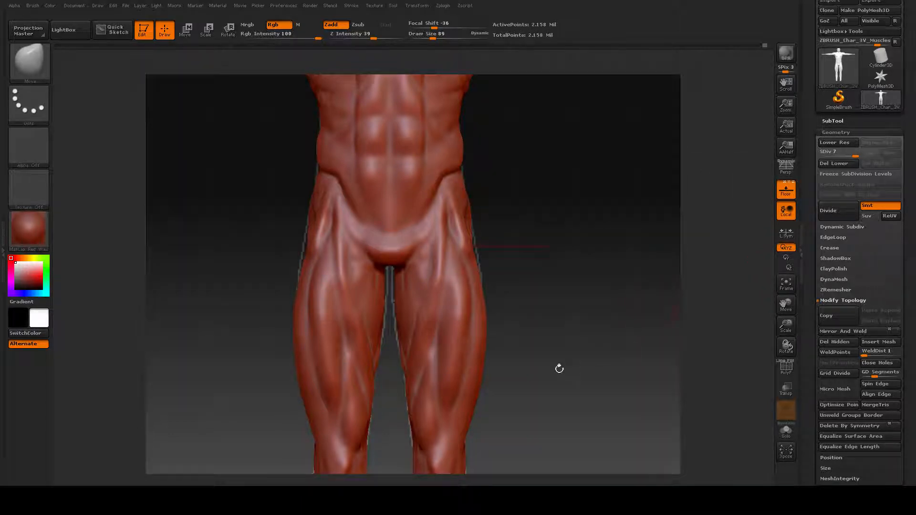
{"action": "left_click_drag", "start_coordinate": [578, 437], "coordinate": [574, 307], "text": "alt"}
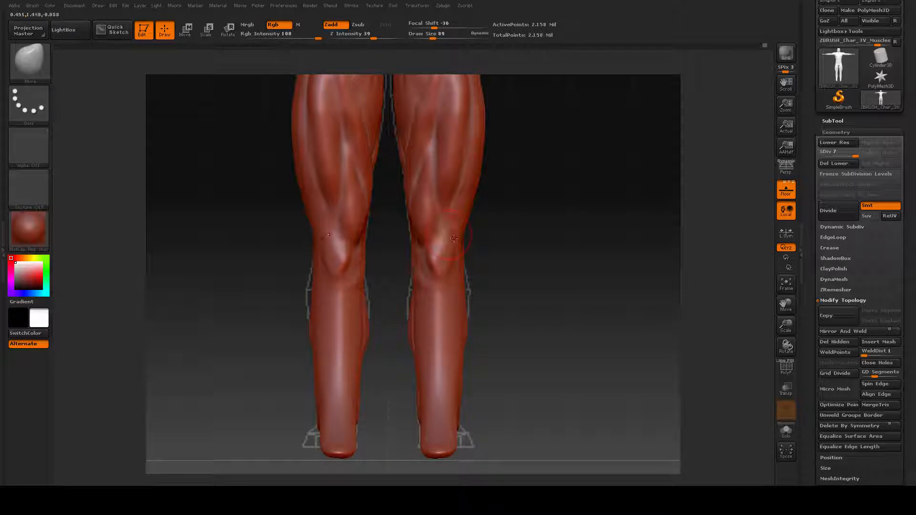
{"action": "left_click", "coordinate": [786, 190]}
{"action": "left_click_drag", "start_coordinate": [568, 304], "coordinate": [519, 290]}
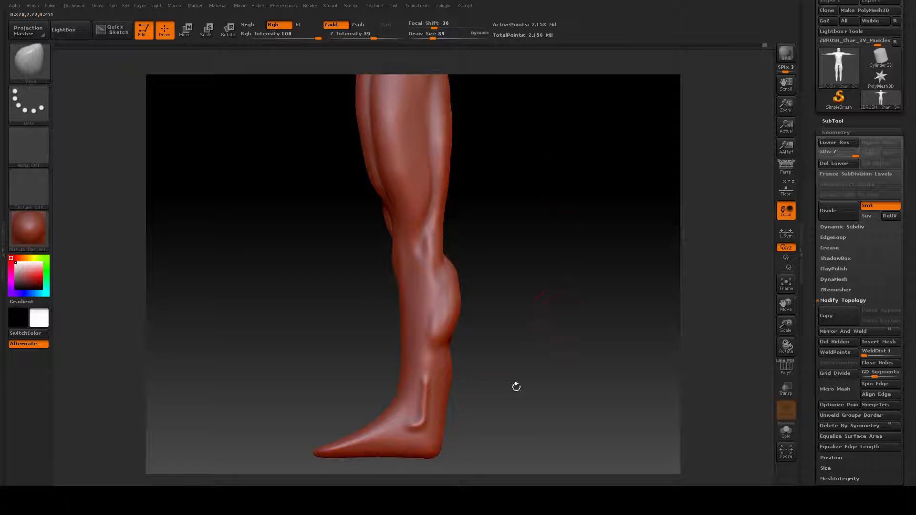
{"action": "left_click_drag", "start_coordinate": [500, 400], "coordinate": [533, 403]}
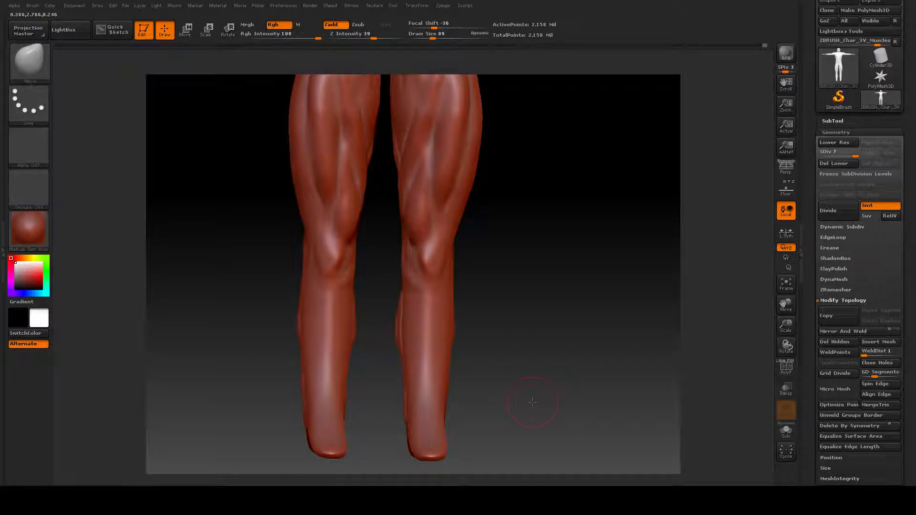
{"action": "left_click_drag", "start_coordinate": [526, 405], "coordinate": [461, 418]}
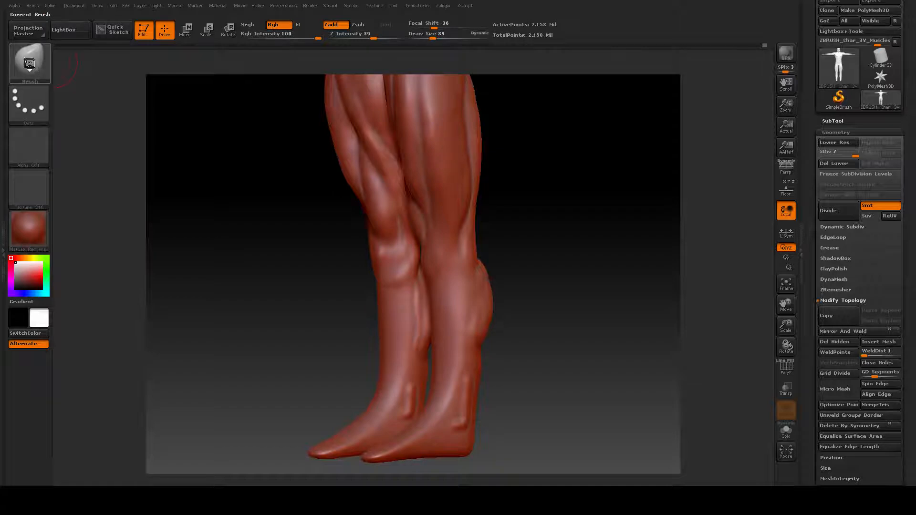
{"action": "left_click", "coordinate": [48, 67]}
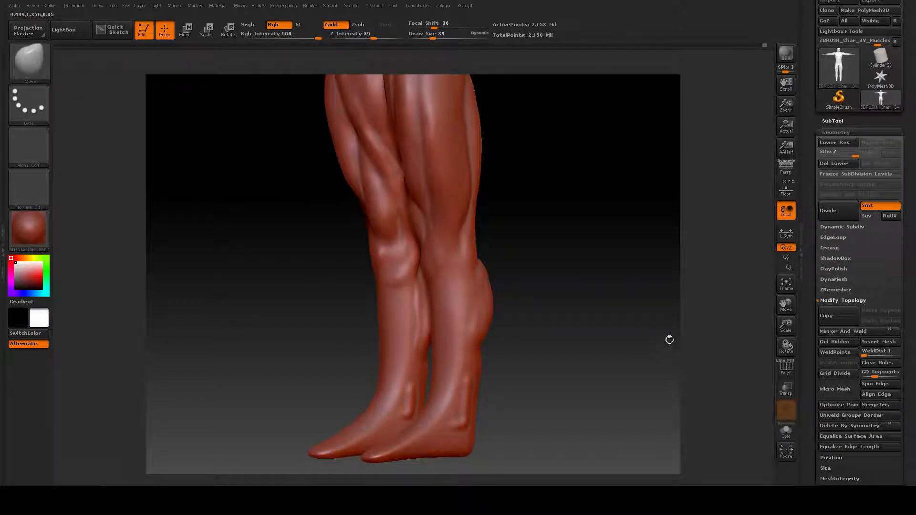
{"action": "left_click_drag", "start_coordinate": [535, 333], "coordinate": [471, 310]}
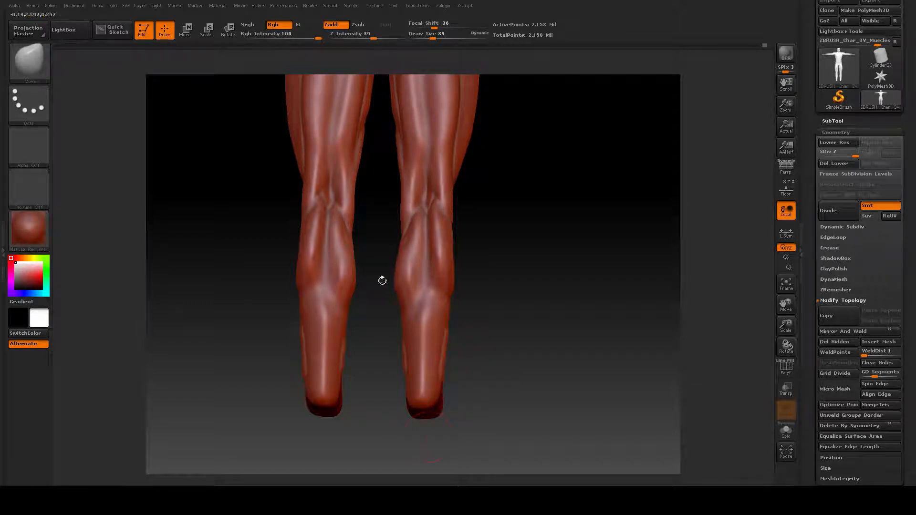
{"action": "mouse_move", "coordinate": [266, 329]}
{"action": "left_mouse_down"}
{"action": "mouse_move", "coordinate": [324, 338]}
{"action": "mouse_move", "coordinate": [268, 336]}
{"action": "left_mouse_up"}
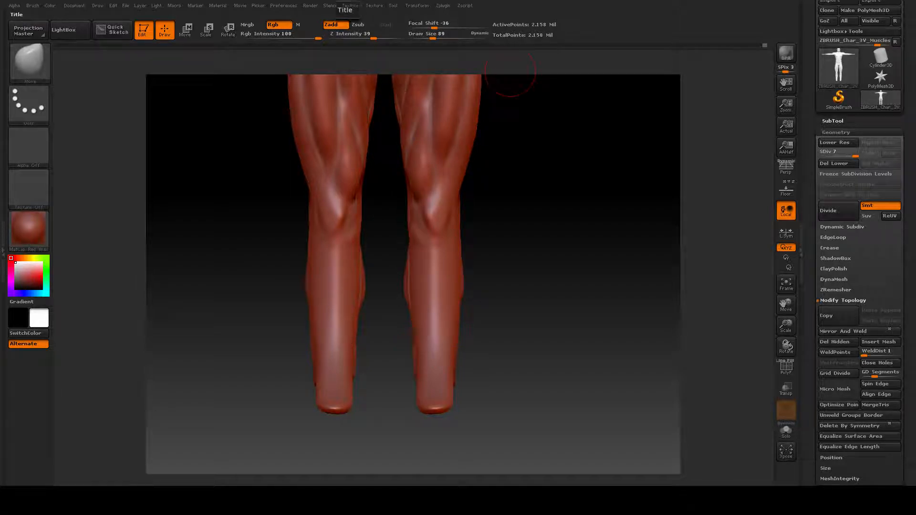
- Select the Standard sculpting brush and try the see-through window transparency
{"action": "left_click", "coordinate": [28, 66]}
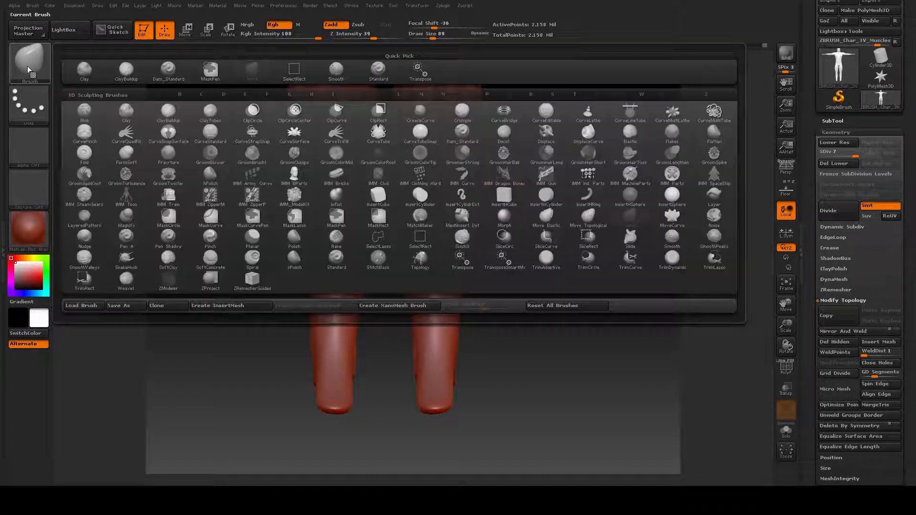
{"action": "left_click", "coordinate": [378, 69]}
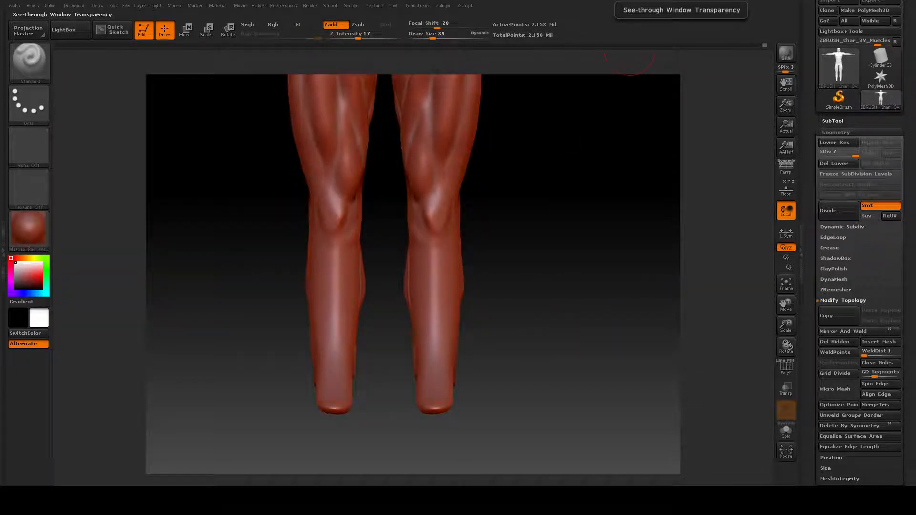
{"action": "mouse_move", "coordinate": [663, 1]}
{"action": "left_mouse_down"}
{"action": "mouse_move", "coordinate": [684, 1]}
{"action": "mouse_move", "coordinate": [671, 2]}
{"action": "left_mouse_up"}
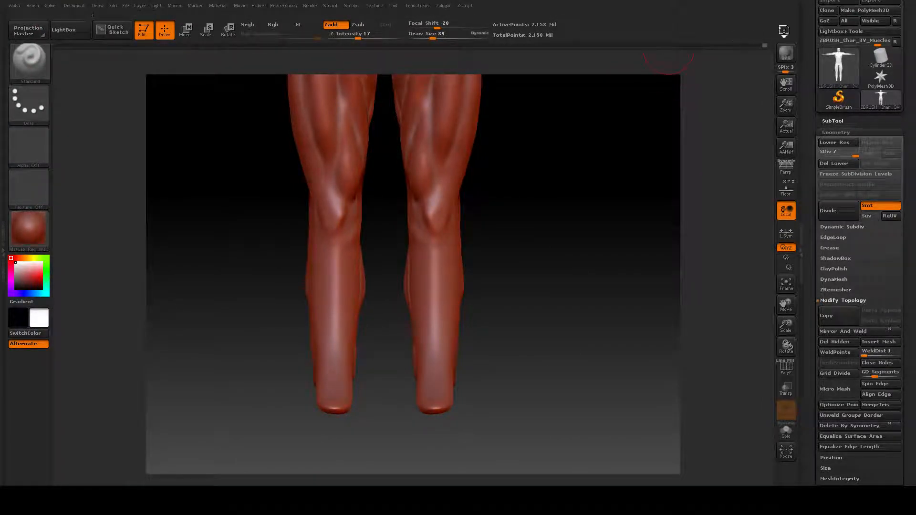
- Switch to the browser, study the legs in the Eaton-Houdon Écorché reference image, and return to ZBrush
{"action": "left_click", "coordinate": [887, 2]}
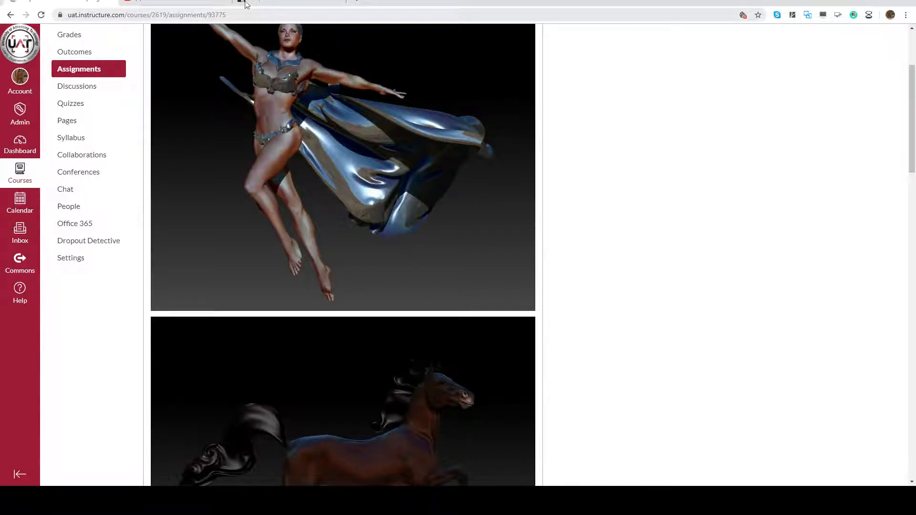
{"action": "left_click", "coordinate": [295, 4]}
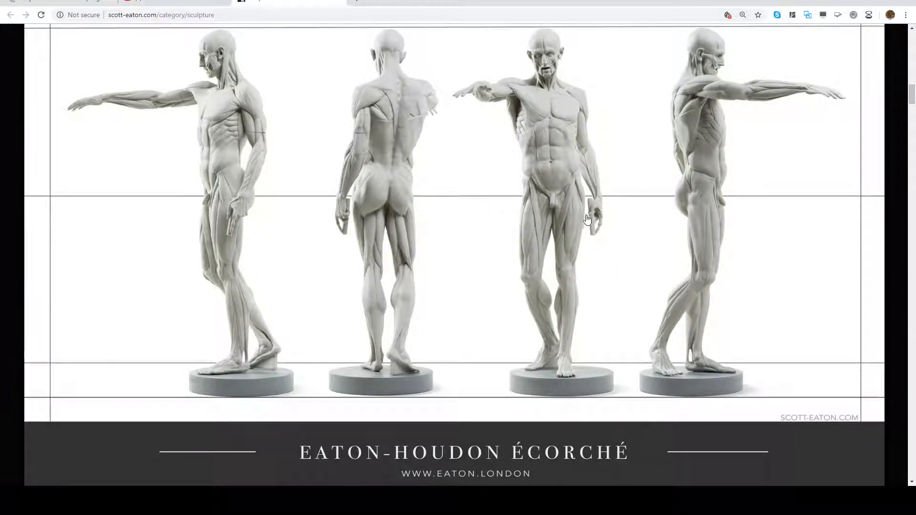
{"action": "left_click", "coordinate": [64, 5]}
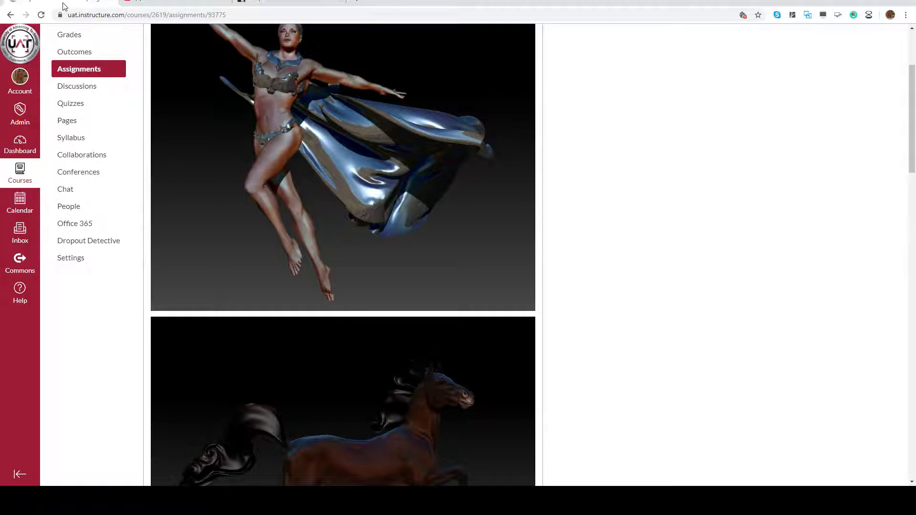
{"action": "left_click", "coordinate": [292, 4]}
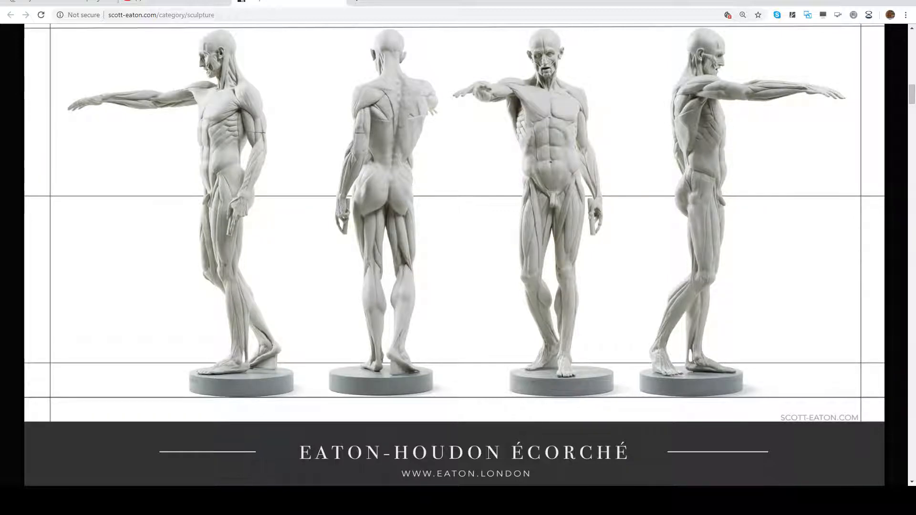
{"action": "left_click", "coordinate": [502, 460]}
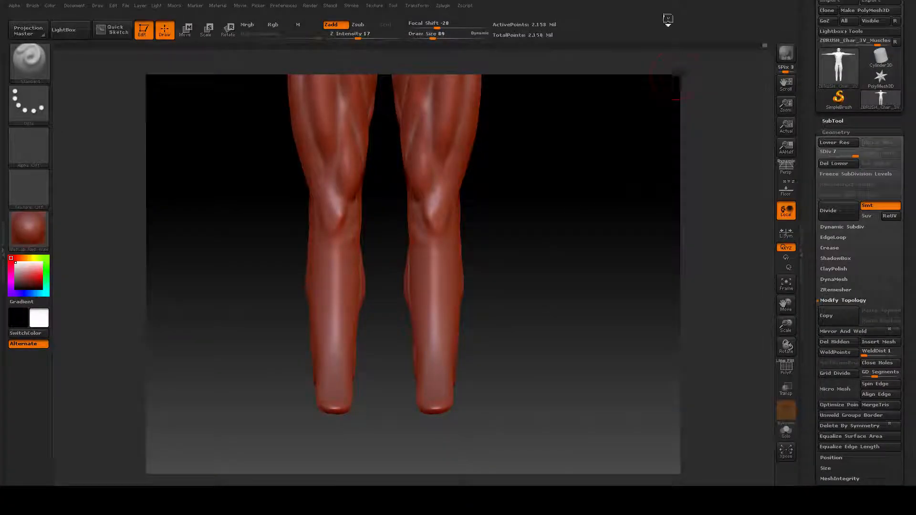
{"action": "mouse_move", "coordinate": [668, 19]}
{"action": "left_mouse_down"}
{"action": "mouse_move", "coordinate": [730, 15]}
{"action": "mouse_move", "coordinate": [672, 14]}
{"action": "mouse_move", "coordinate": [708, 3]}
{"action": "mouse_move", "coordinate": [674, 3]}
{"action": "left_mouse_up"}
- Reduce the draw size to 28 and sculpt the upper edge of the kneecaps on both legs
{"action": "left_click_drag", "start_coordinate": [522, 217], "coordinate": [564, 242]}
{"action": "left_click_drag", "start_coordinate": [555, 245], "coordinate": [557, 245], "text": "shift"}
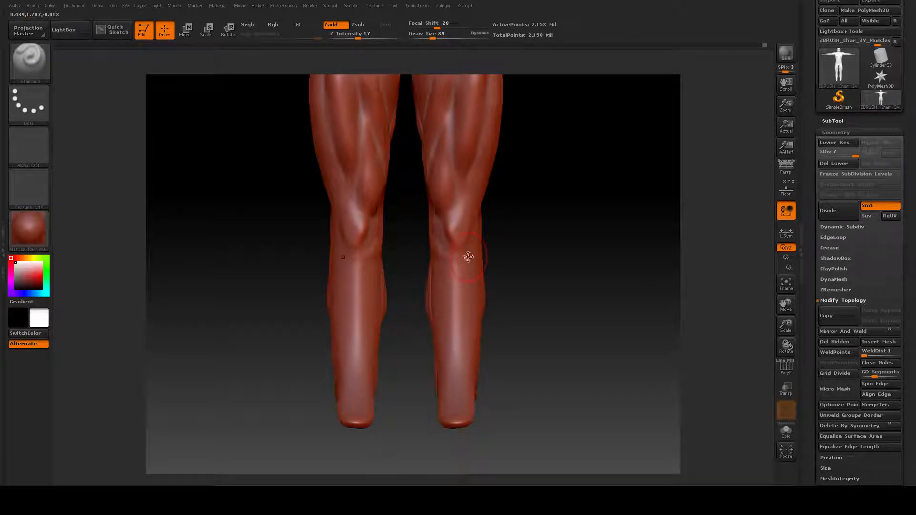
{"action": "key", "text": "space"}
{"action": "left_click_drag", "start_coordinate": [458, 256], "coordinate": [459, 256]}
{"action": "mouse_move", "coordinate": [589, 267]}
{"action": "left_mouse_down", "text": "alt"}
{"action": "mouse_move", "coordinate": [577, 286]}
{"action": "mouse_move", "coordinate": [541, 277]}
{"action": "left_mouse_up", "text": "alt"}
{"action": "mouse_move", "coordinate": [541, 277]}
{"action": "right_mouse_down", "text": "ctrl"}
{"action": "mouse_move", "coordinate": [583, 274]}
{"action": "mouse_move", "coordinate": [591, 329]}
{"action": "mouse_move", "coordinate": [573, 176]}
{"action": "right_mouse_up", "text": "ctrl"}
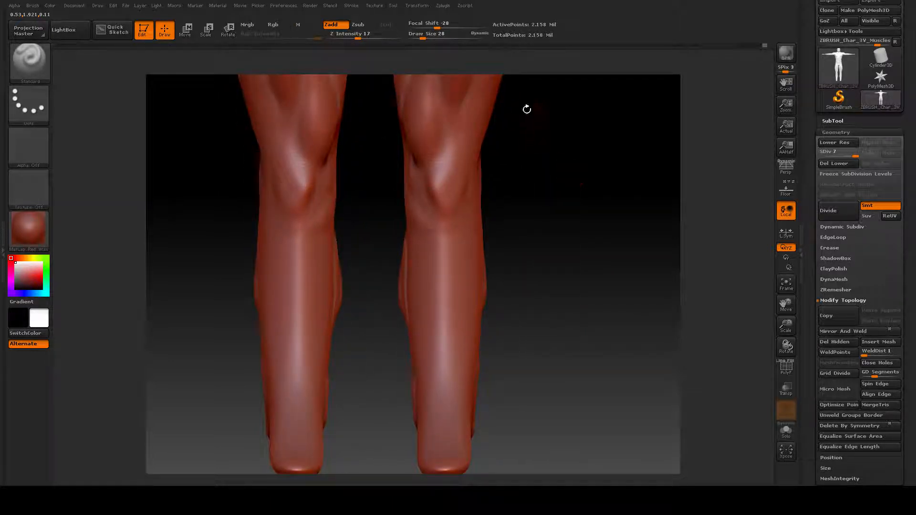
{"action": "mouse_move", "coordinate": [451, 179]}
{"action": "left_mouse_down"}
{"action": "mouse_move", "coordinate": [440, 172]}
{"action": "mouse_move", "coordinate": [437, 184]}
{"action": "left_mouse_up"}
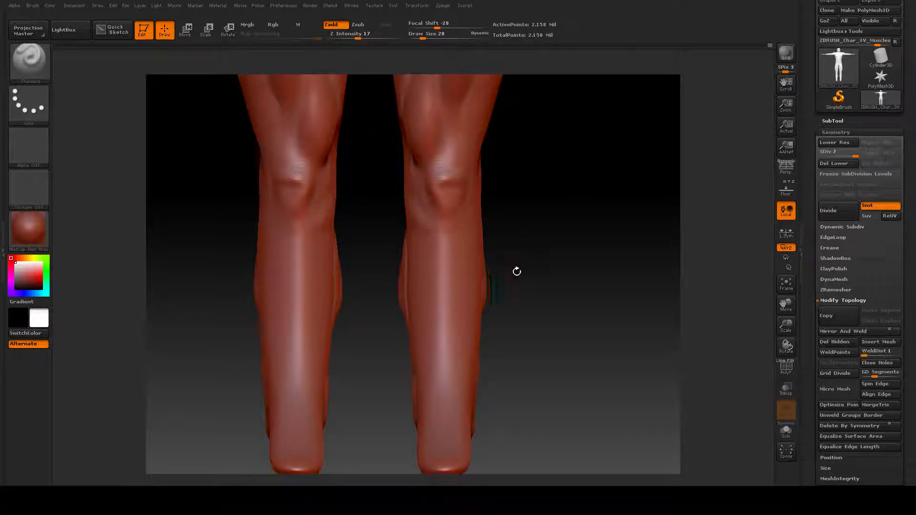
- Define the sides and lower tip of both kneecaps and add a small bony bump below each one
{"action": "mouse_move", "coordinate": [587, 219]}
{"action": "left_mouse_down"}
{"action": "mouse_move", "coordinate": [595, 246]}
{"action": "mouse_move", "coordinate": [558, 270]}
{"action": "left_mouse_up"}
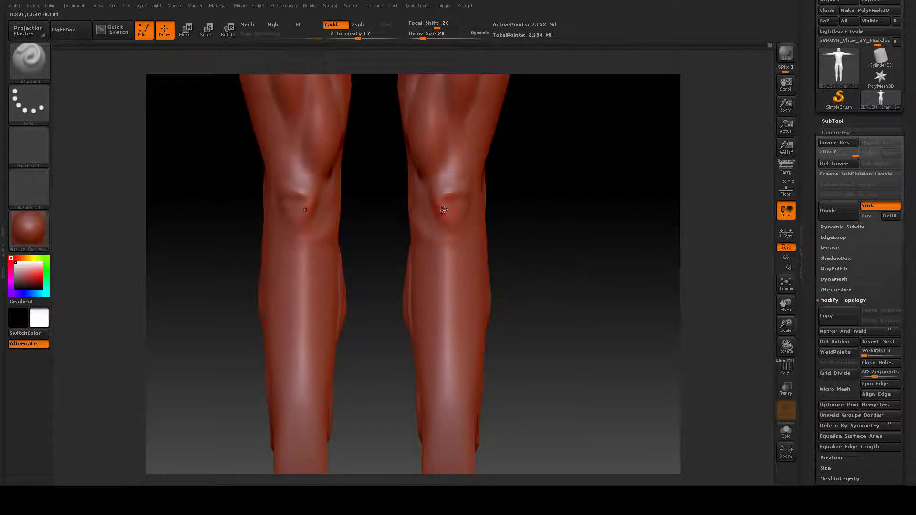
{"action": "mouse_move", "coordinate": [442, 228]}
{"action": "left_mouse_down"}
{"action": "mouse_move", "coordinate": [461, 225]}
{"action": "mouse_move", "coordinate": [450, 255]}
{"action": "left_mouse_up"}
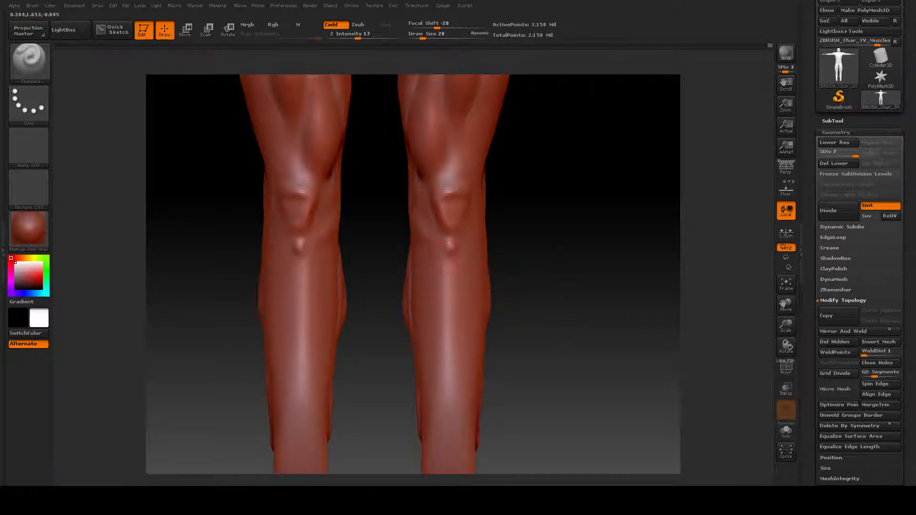
{"action": "left_click_drag", "start_coordinate": [468, 209], "coordinate": [441, 227]}
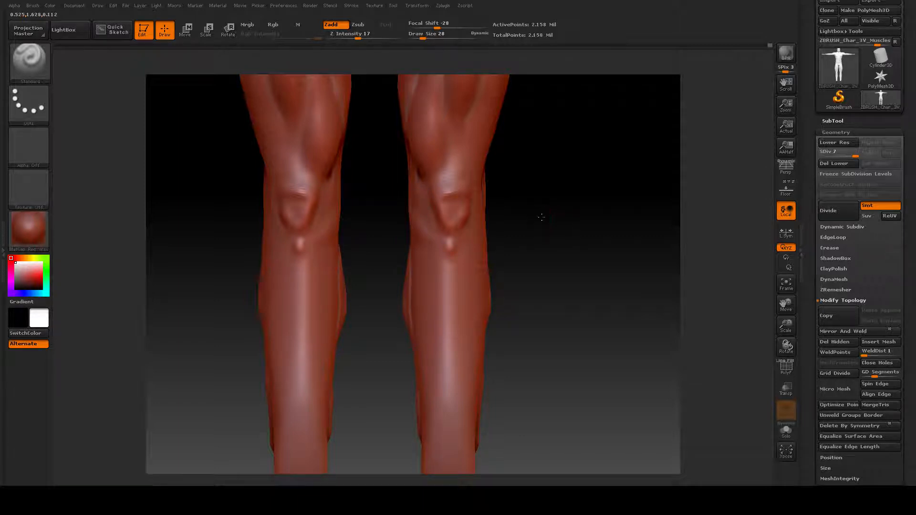
- Build up small raised forms on the inner and outer sides of both knees, beside the kneecaps
{"action": "left_click_drag", "start_coordinate": [541, 217], "coordinate": [549, 215]}
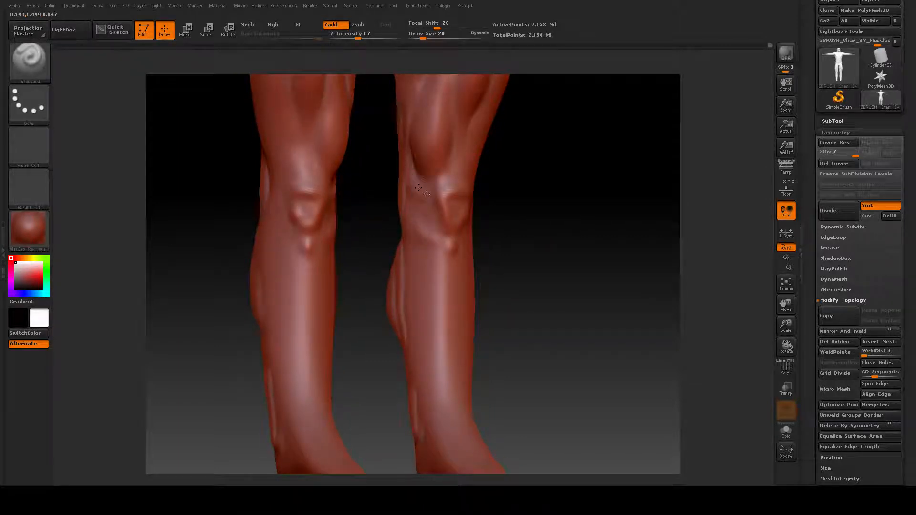
{"action": "left_click_drag", "start_coordinate": [418, 187], "coordinate": [424, 216]}
{"action": "left_click_drag", "start_coordinate": [602, 260], "coordinate": [507, 223]}
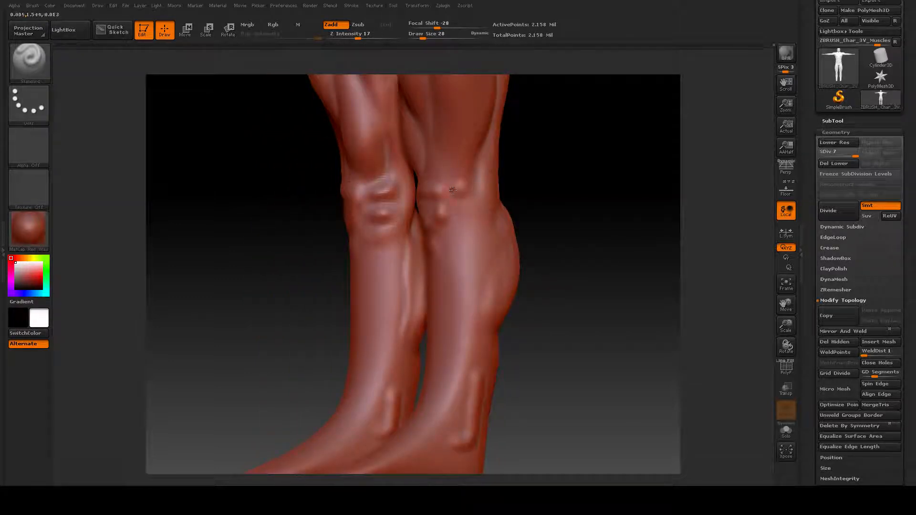
{"action": "key", "text": "ctrl"}
{"action": "left_click_drag", "start_coordinate": [456, 189], "coordinate": [456, 205]}
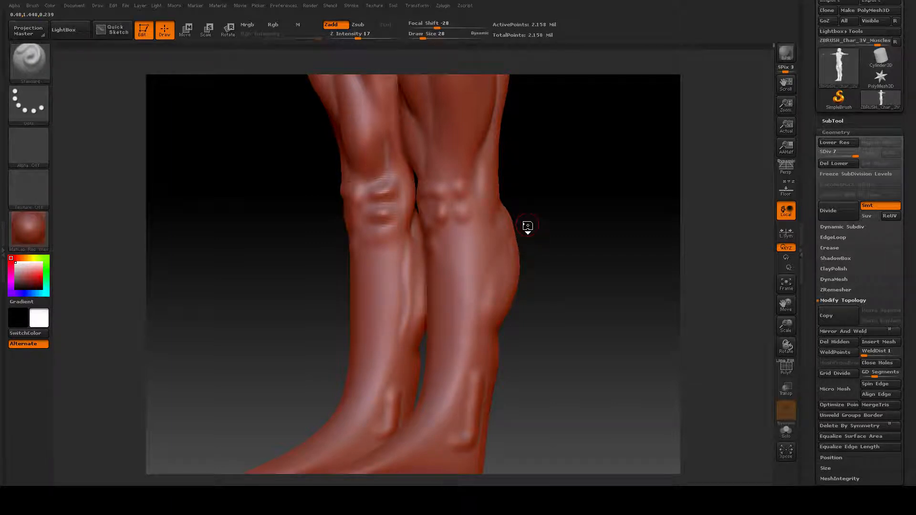
- Sculpt a shinbone ridge from the bump below each kneecap down toward the ankle, and undo the last stroke
{"action": "left_click_drag", "start_coordinate": [592, 198], "coordinate": [544, 290]}
{"action": "left_click_drag", "start_coordinate": [520, 257], "coordinate": [550, 258]}
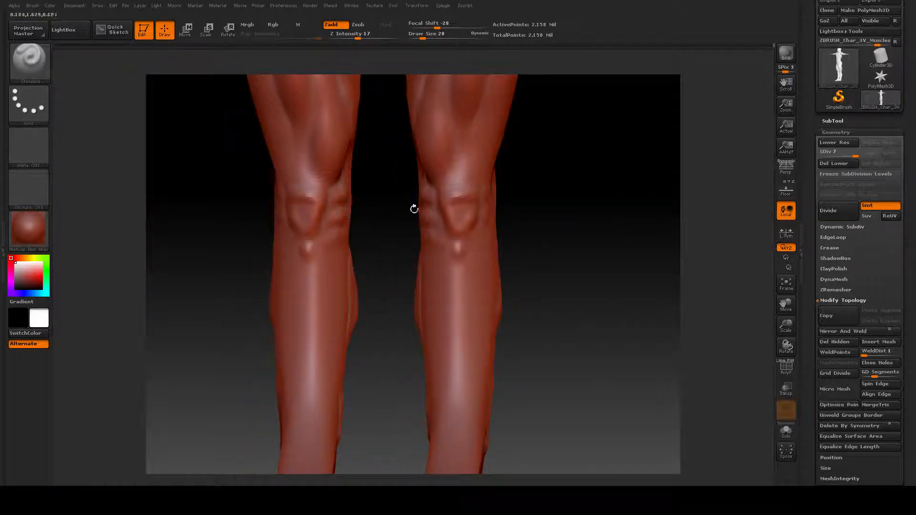
{"action": "left_click_drag", "start_coordinate": [559, 299], "coordinate": [558, 244]}
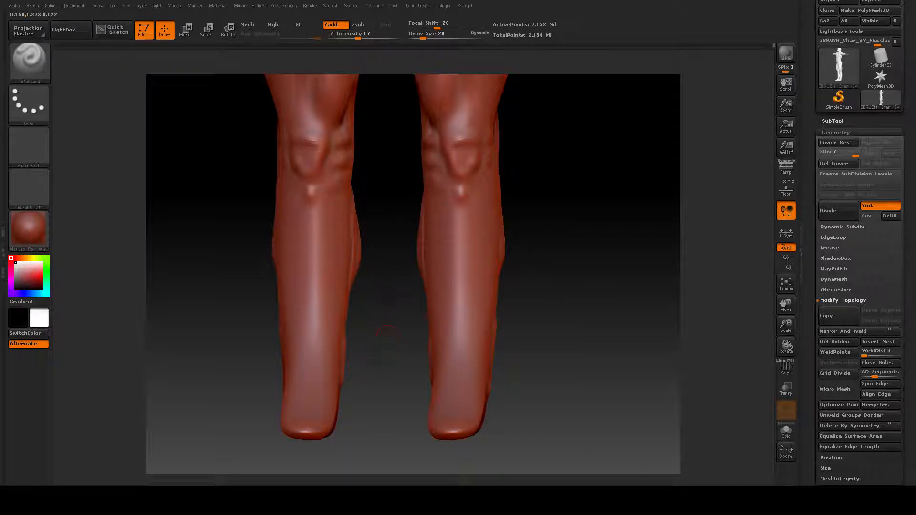
{"action": "mouse_move", "coordinate": [462, 193]}
{"action": "left_mouse_down"}
{"action": "mouse_move", "coordinate": [465, 283]}
{"action": "mouse_move", "coordinate": [451, 353]}
{"action": "left_mouse_up"}
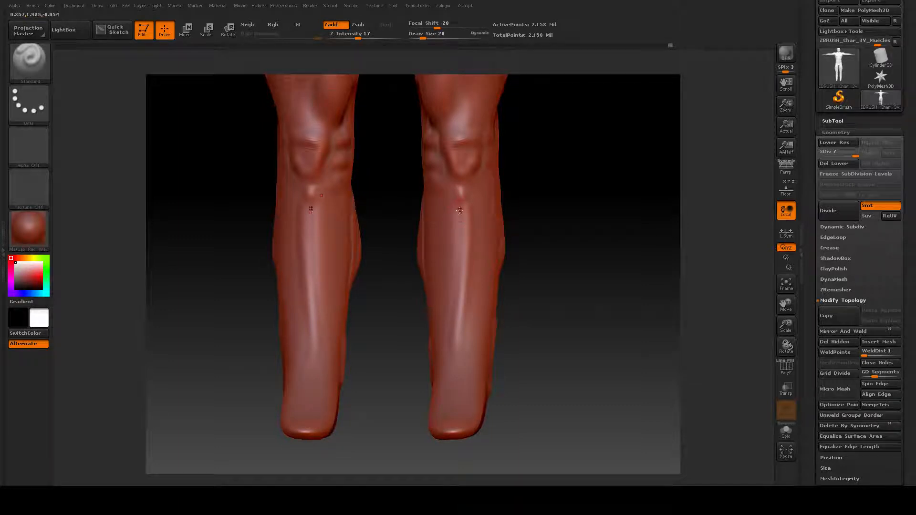
{"action": "mouse_move", "coordinate": [459, 217]}
{"action": "left_mouse_down"}
{"action": "mouse_move", "coordinate": [445, 261]}
{"action": "mouse_move", "coordinate": [458, 251]}
{"action": "mouse_move", "coordinate": [460, 217]}
{"action": "mouse_move", "coordinate": [442, 352]}
{"action": "left_mouse_up"}
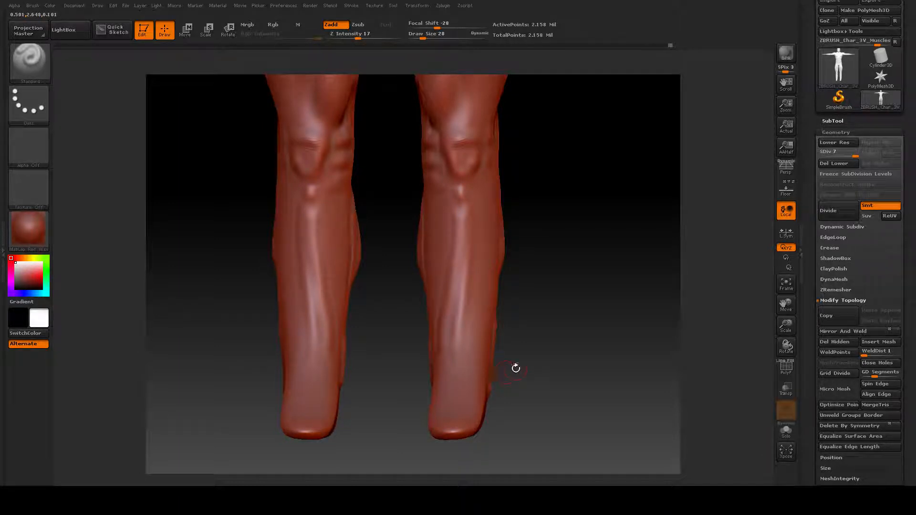
{"action": "key", "text": "ctrl+z"}
{"action": "left_click_drag", "start_coordinate": [556, 262], "coordinate": [588, 253]}
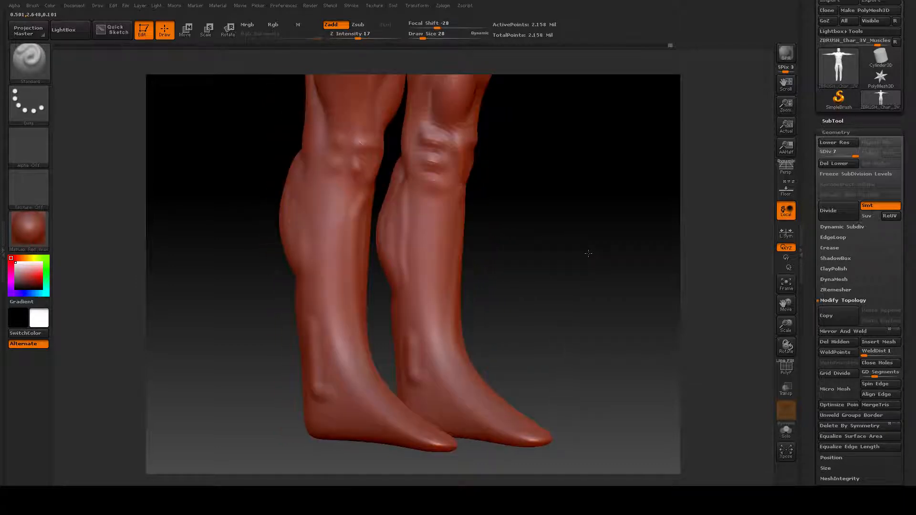
- Reinforce the shinbone ridge running down from the bony bump below each kneecap
{"action": "mouse_move", "coordinate": [454, 196]}
{"action": "left_mouse_down"}
{"action": "mouse_move", "coordinate": [419, 346]}
{"action": "mouse_move", "coordinate": [421, 379]}
{"action": "mouse_move", "coordinate": [422, 327]}
{"action": "left_mouse_up"}
{"action": "left_click_drag", "start_coordinate": [579, 273], "coordinate": [546, 282]}
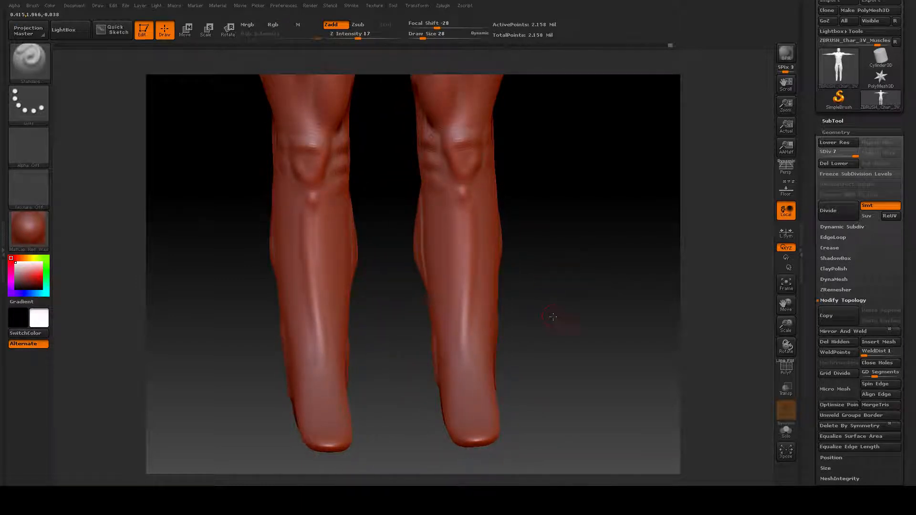
{"action": "left_click_drag", "start_coordinate": [553, 315], "coordinate": [457, 213]}
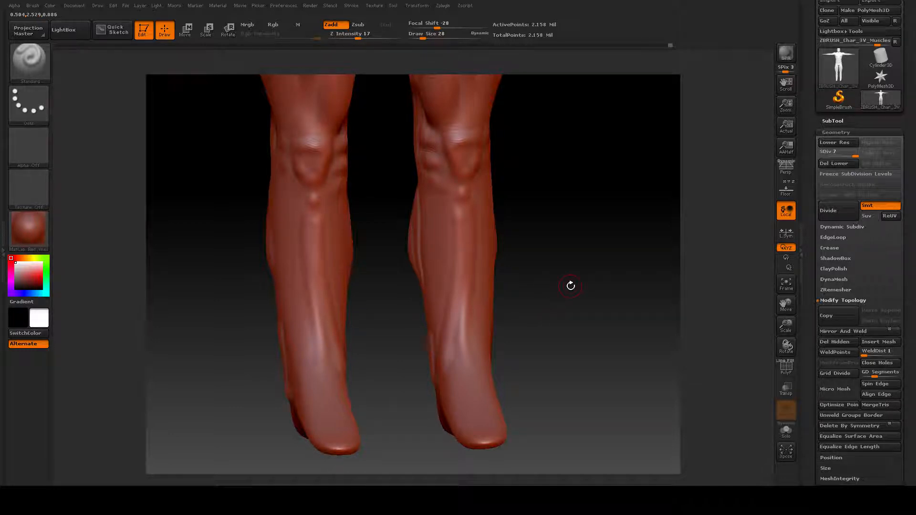
- Switch to the Dam_Standard brush with a draw size of 53 and a Z Intensity of 23
{"action": "key", "text": "space"}
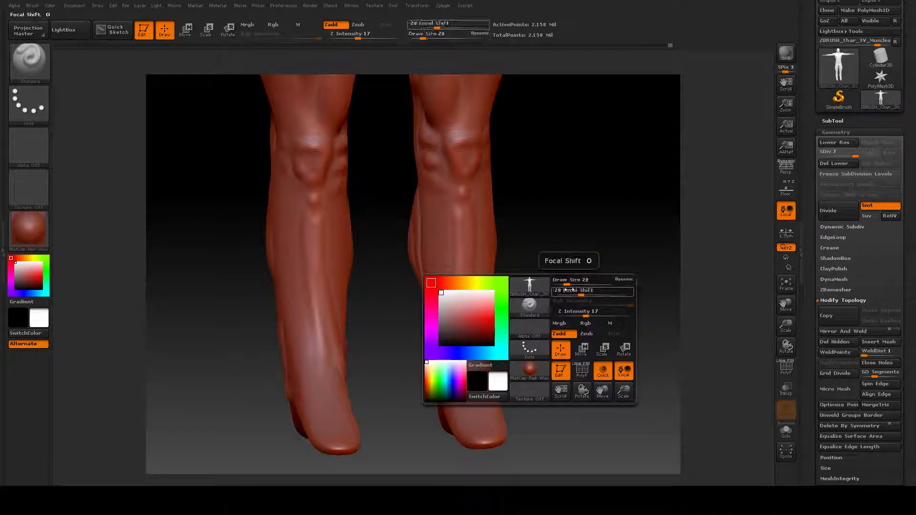
{"action": "left_click", "coordinate": [34, 66]}
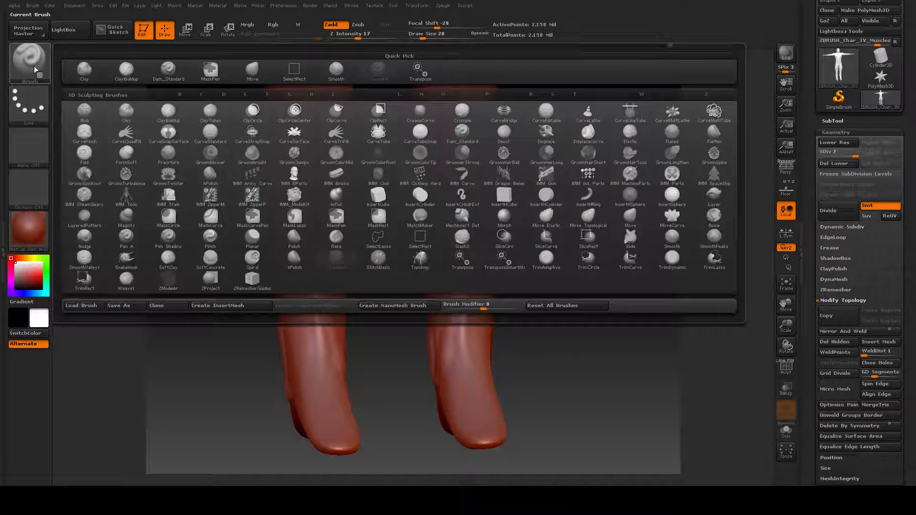
{"action": "left_click", "coordinate": [461, 131]}
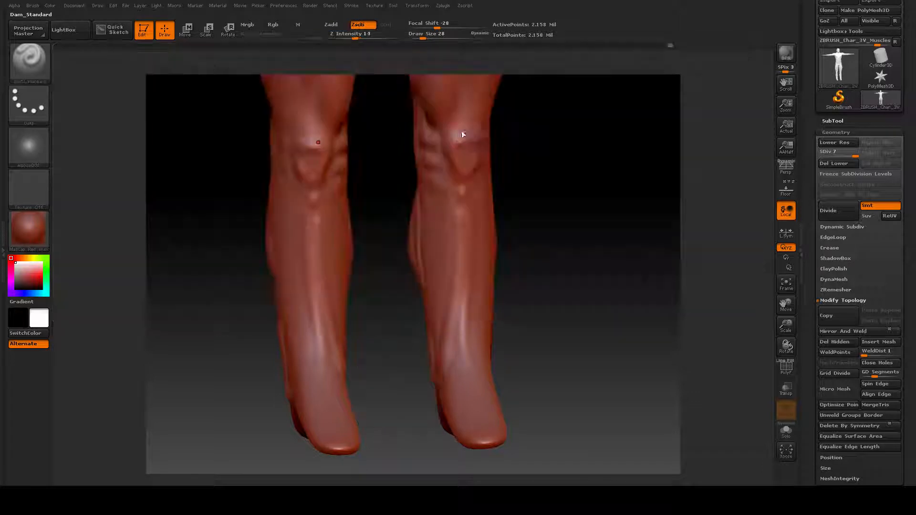
{"action": "key", "text": "space"}
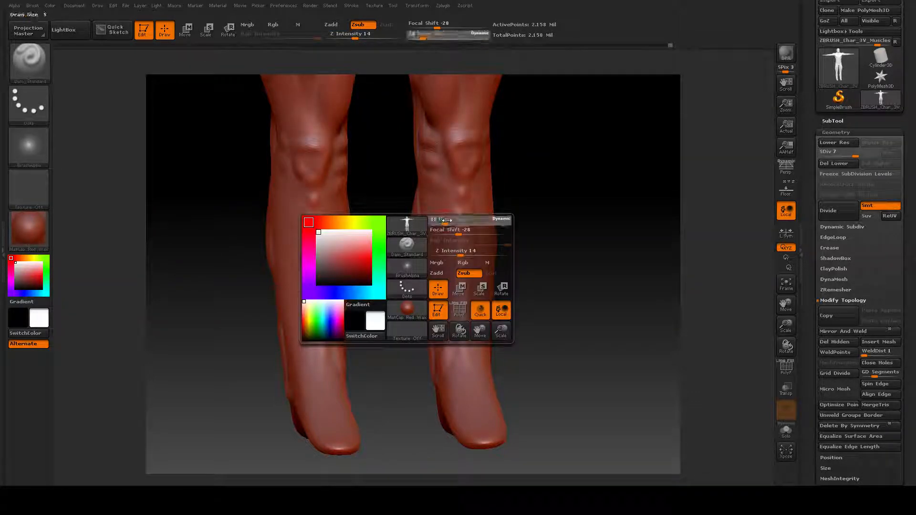
{"action": "left_click_drag", "start_coordinate": [444, 220], "coordinate": [449, 219]}
{"action": "left_click_drag", "start_coordinate": [455, 253], "coordinate": [469, 254]}
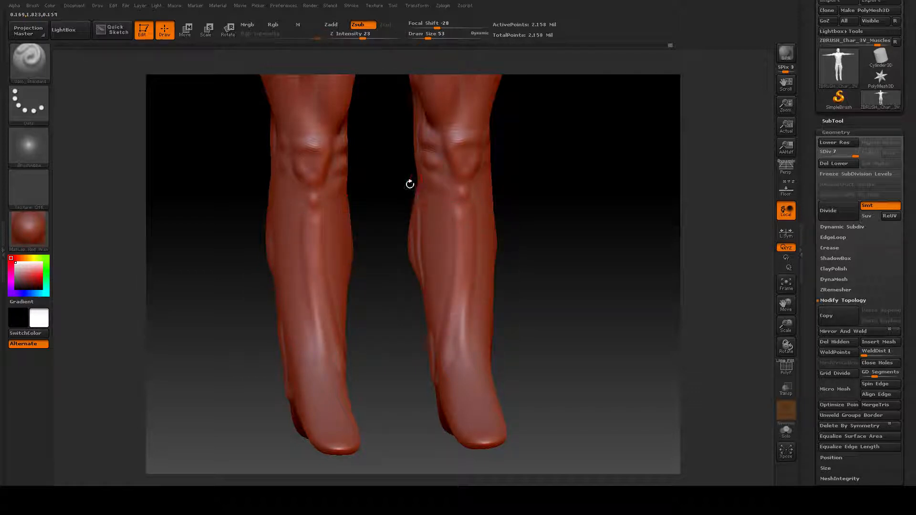
- Try to carve a groove from the inner side of each knee down along the shinbone
{"action": "left_click_drag", "start_coordinate": [429, 196], "coordinate": [444, 300]}
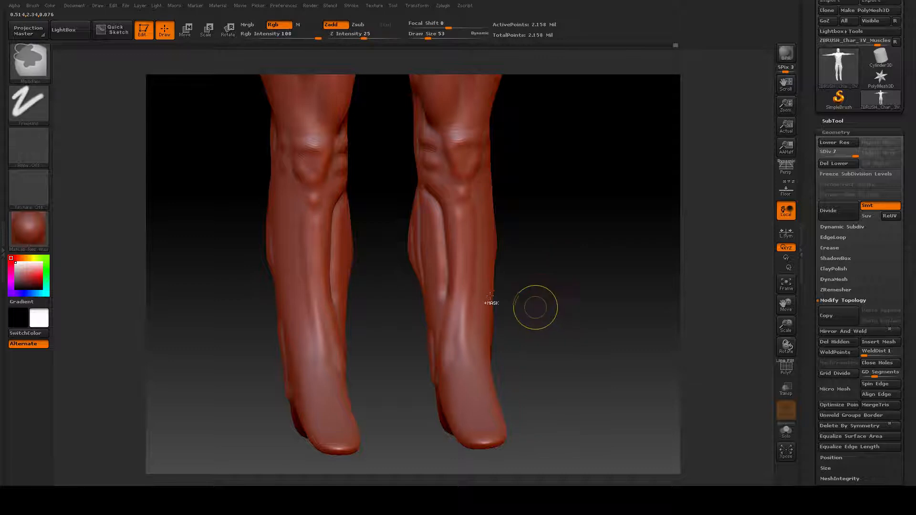
{"action": "key", "text": "ctrl+z"}
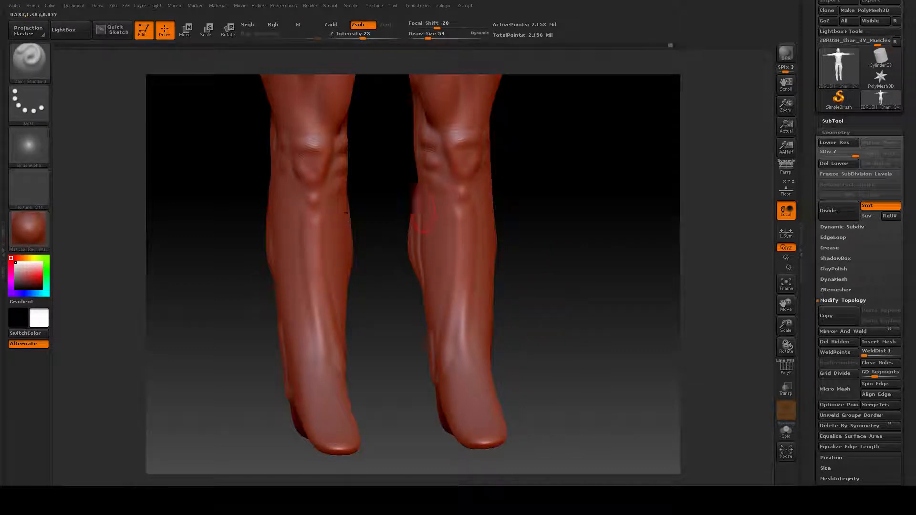
{"action": "left_click_drag", "start_coordinate": [427, 187], "coordinate": [445, 212]}
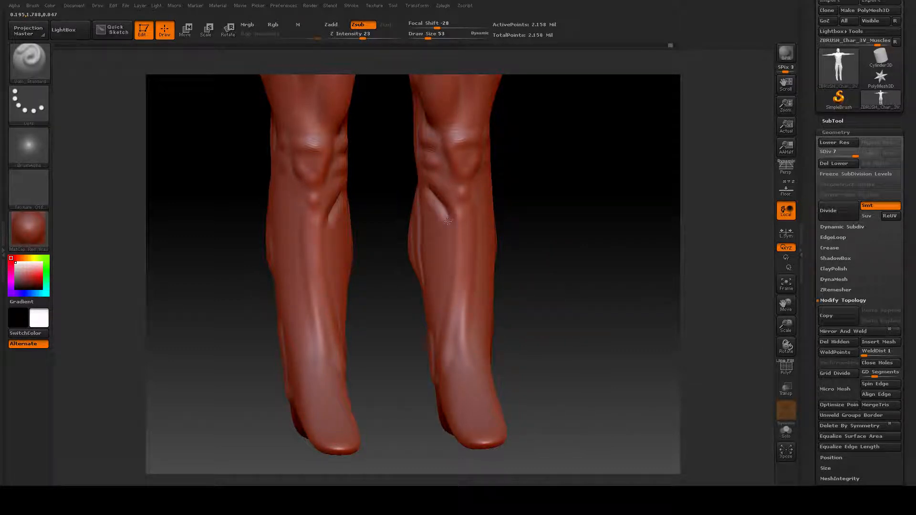
{"action": "key", "text": "ctrl+z"}
- Set draw size 62 and Z Intensity 27, and carve a groove between calf and shinbone from the inner knee down toward the ankle
{"action": "key", "text": "space"}
{"action": "left_click_drag", "start_coordinate": [499, 259], "coordinate": [519, 295]}
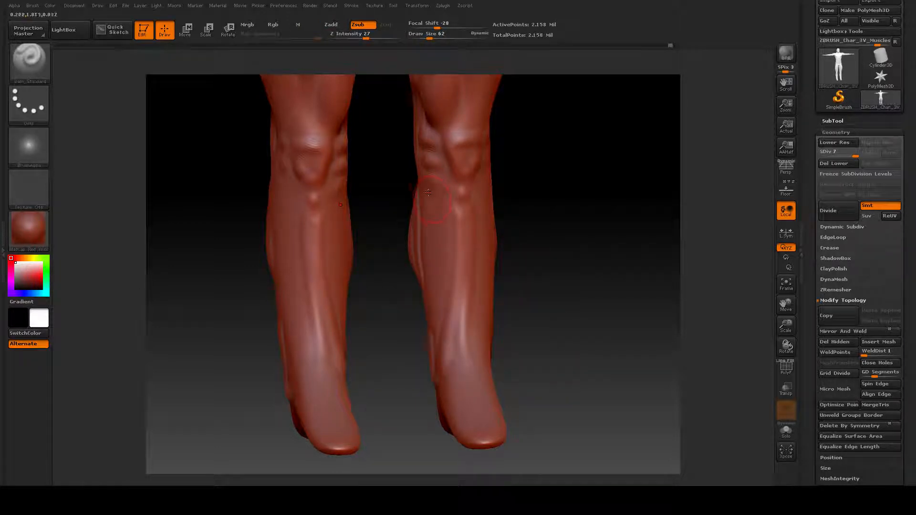
{"action": "mouse_move", "coordinate": [426, 190]}
{"action": "left_mouse_down"}
{"action": "mouse_move", "coordinate": [445, 229]}
{"action": "mouse_move", "coordinate": [437, 329]}
{"action": "left_mouse_up"}
{"action": "key", "text": "ctrl"}
{"action": "key", "text": "ctrl+z"}
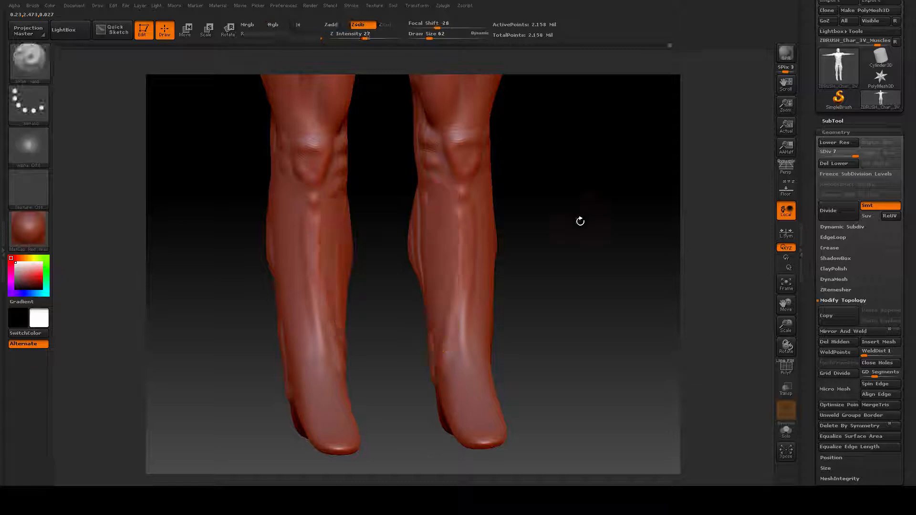
{"action": "left_click_drag", "start_coordinate": [580, 221], "coordinate": [593, 225]}
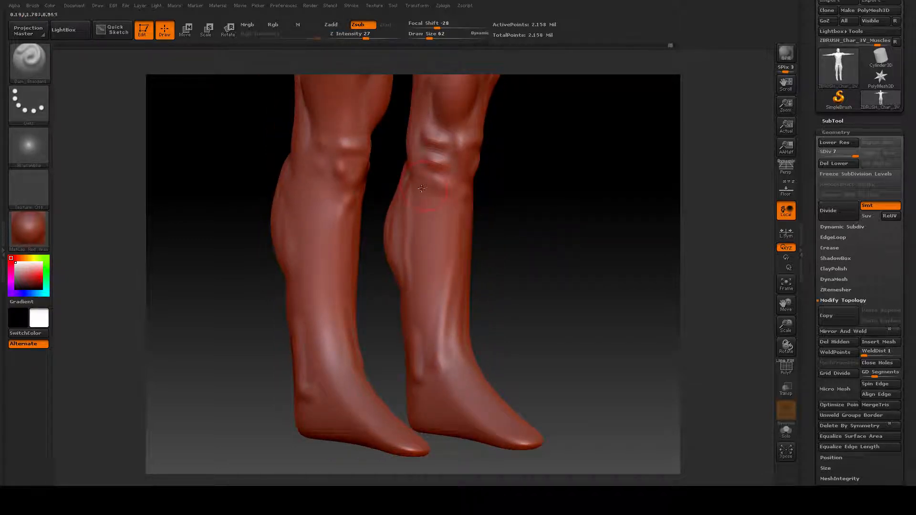
{"action": "mouse_move", "coordinate": [421, 188]}
{"action": "left_mouse_down"}
{"action": "mouse_move", "coordinate": [440, 248]}
{"action": "mouse_move", "coordinate": [407, 366]}
{"action": "left_mouse_up"}
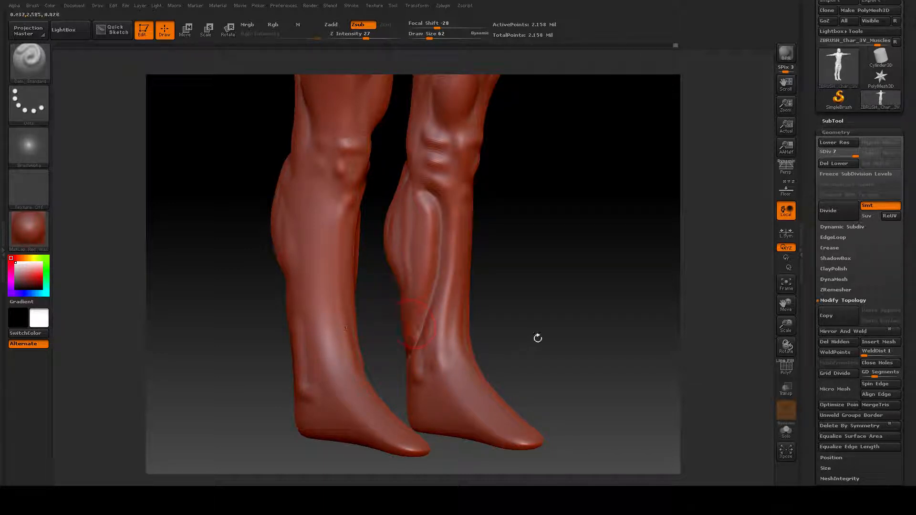
- Lower the Z Intensity to 16 and extend the groove above the inner calf toward the back of both knees
{"action": "left_click_drag", "start_coordinate": [537, 338], "coordinate": [542, 270]}
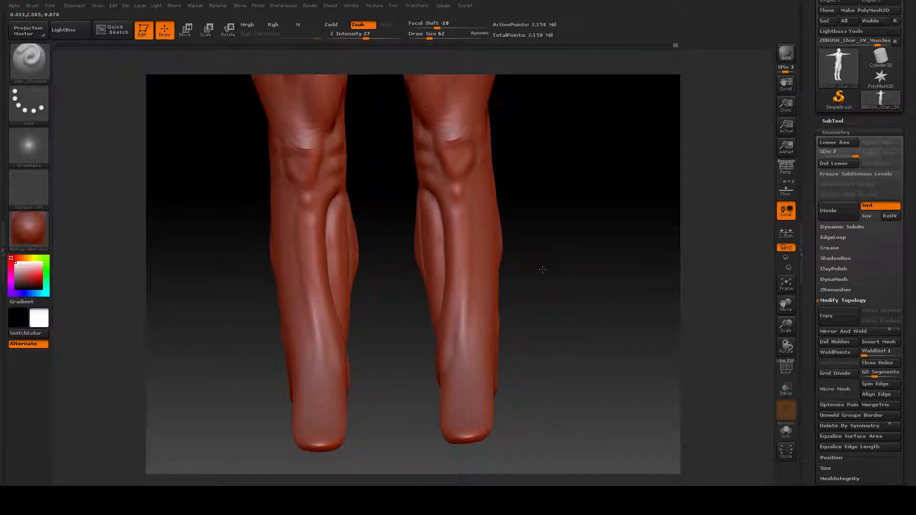
{"action": "key", "text": "shift"}
{"action": "left_click_drag", "start_coordinate": [564, 213], "coordinate": [594, 210]}
{"action": "key", "text": "space"}
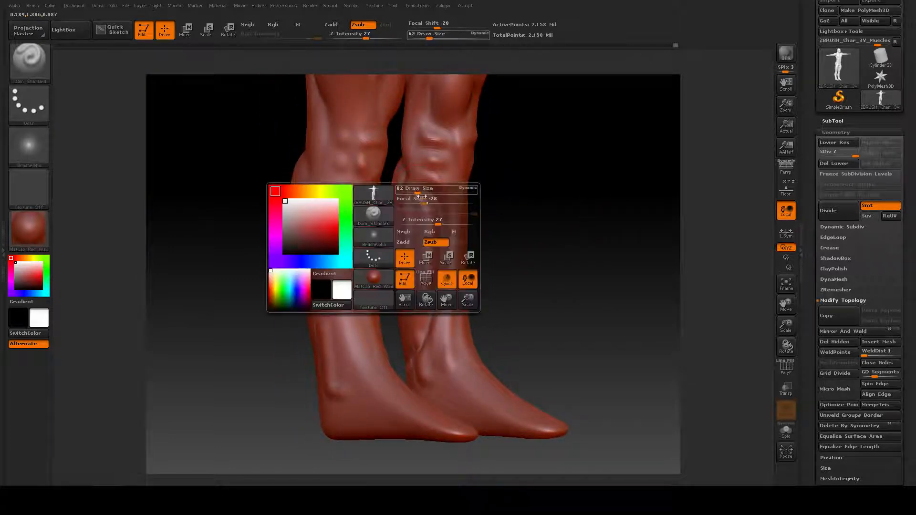
{"action": "left_click", "coordinate": [418, 221]}
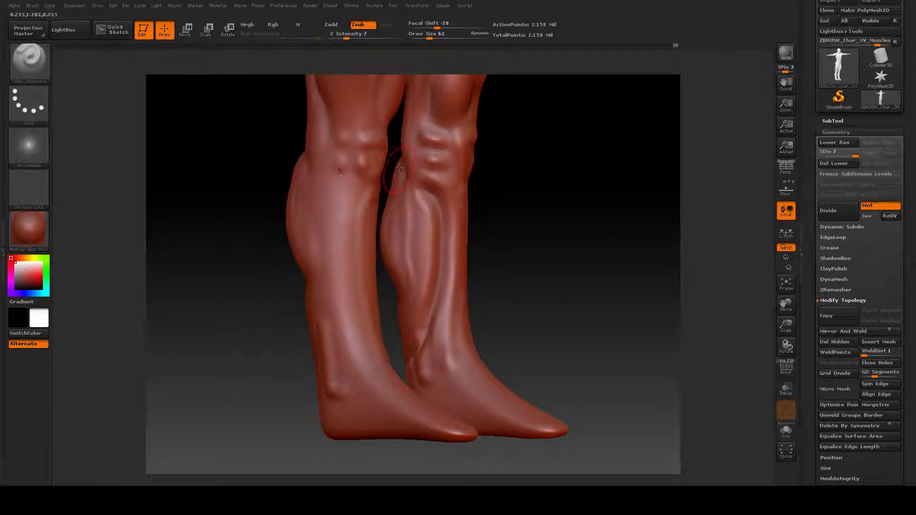
{"action": "key", "text": "space"}
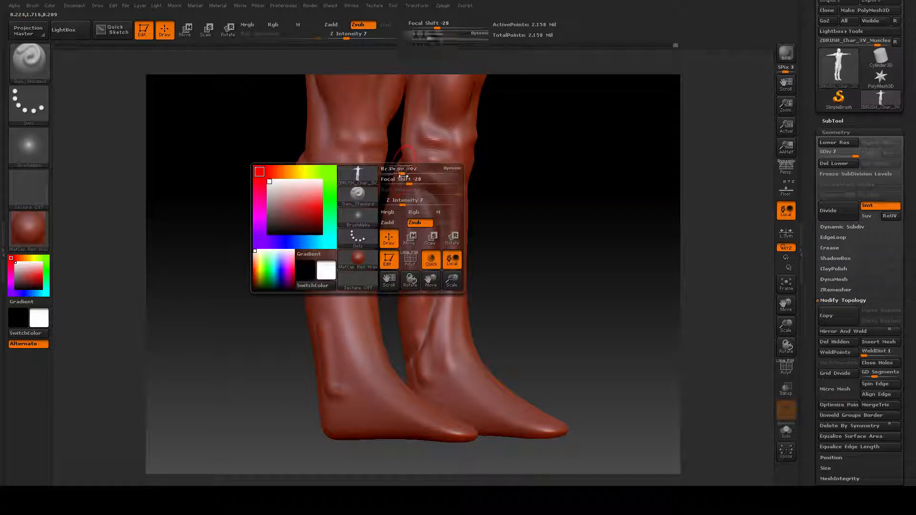
{"action": "left_click_drag", "start_coordinate": [397, 200], "coordinate": [407, 200]}
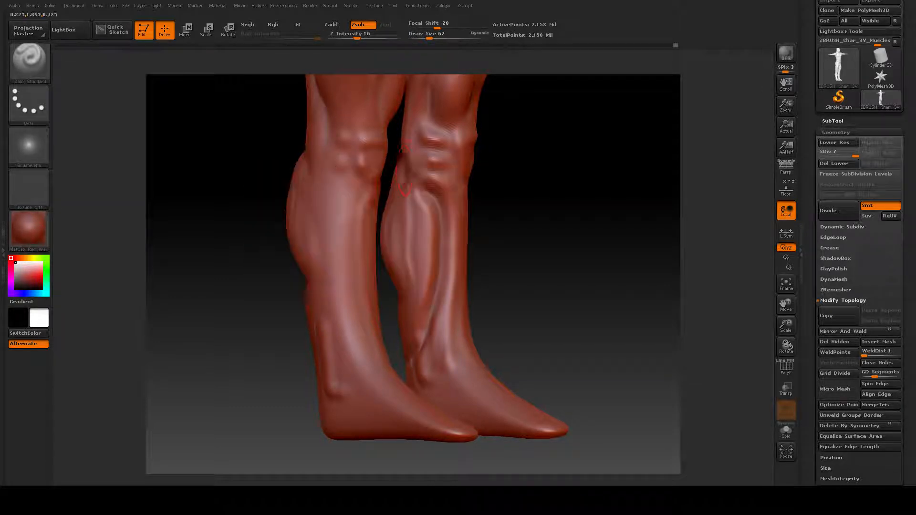
{"action": "left_click_drag", "start_coordinate": [530, 215], "coordinate": [573, 213]}
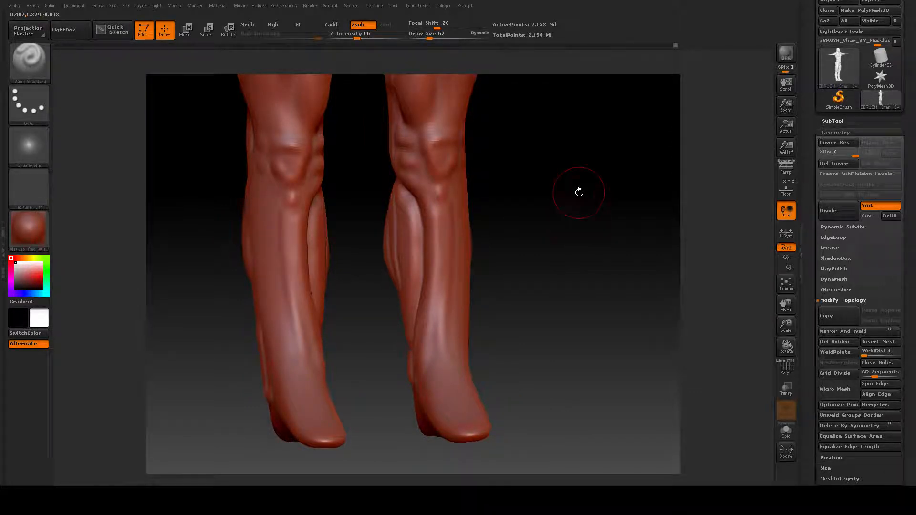
- Refine the groove between the inner calf muscle and the shinbone with softer strokes along the middle of the lower leg
{"action": "left_click_drag", "start_coordinate": [587, 167], "coordinate": [587, 281], "text": "alt"}
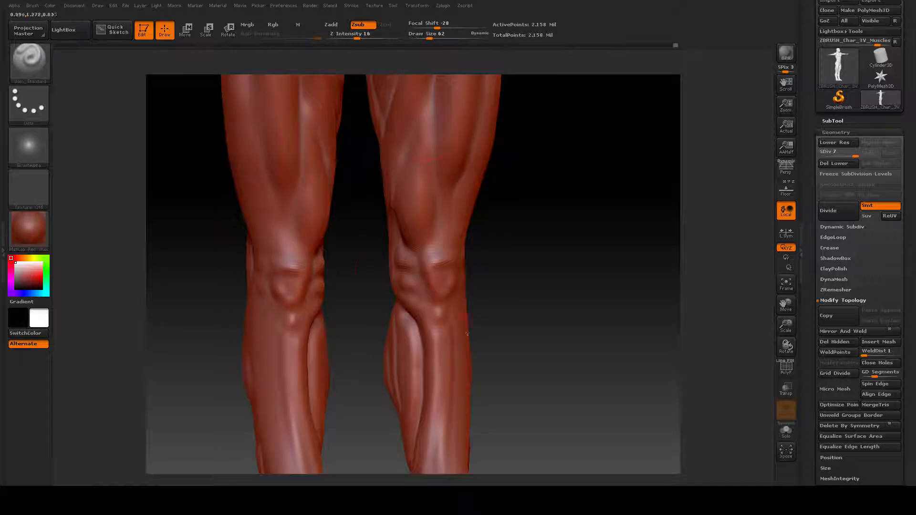
{"action": "left_click_drag", "start_coordinate": [515, 314], "coordinate": [458, 327], "text": "alt"}
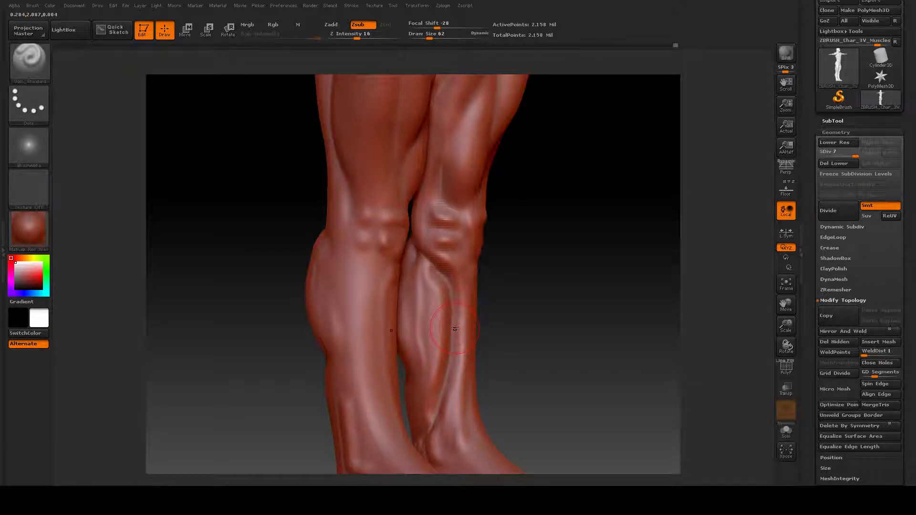
{"action": "left_click_drag", "start_coordinate": [593, 311], "coordinate": [445, 345]}
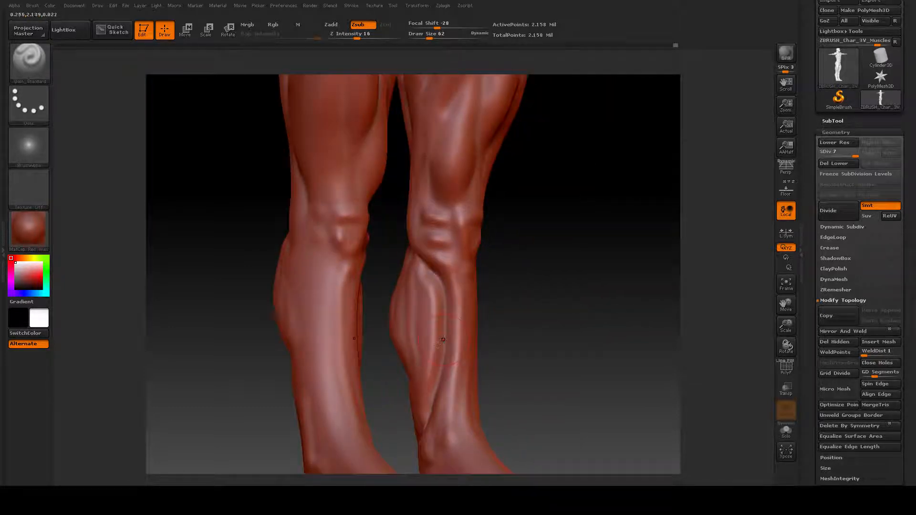
{"action": "left_click_drag", "start_coordinate": [519, 321], "coordinate": [548, 272]}
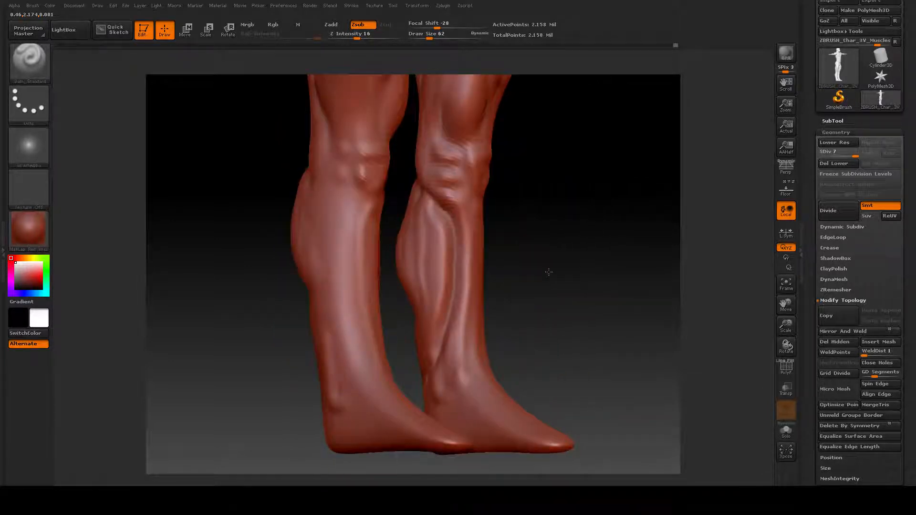
{"action": "left_click_drag", "start_coordinate": [276, 281], "coordinate": [233, 217]}
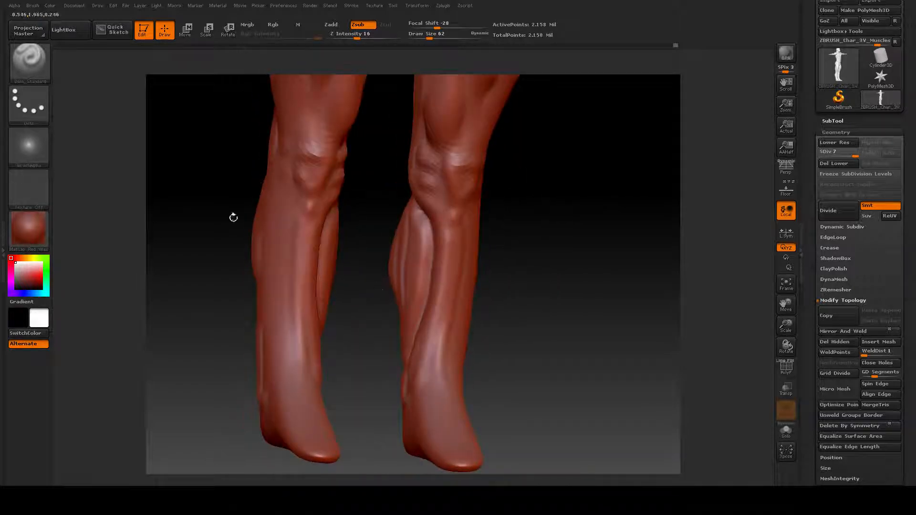
- With the Move brush at draw size 105, push in the upper back of the calf and slim the Achilles area above the heel
{"action": "left_click", "coordinate": [34, 63]}
{"action": "left_click", "coordinate": [252, 73]}
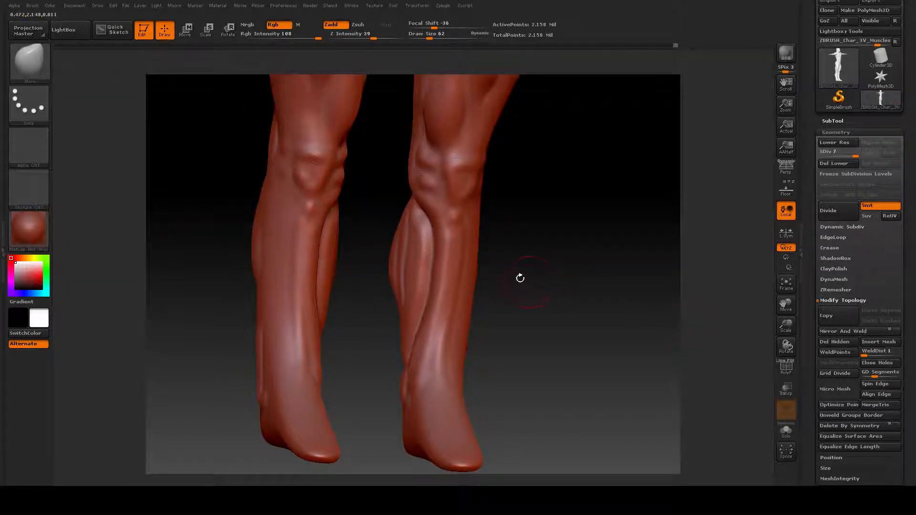
{"action": "key", "text": "space"}
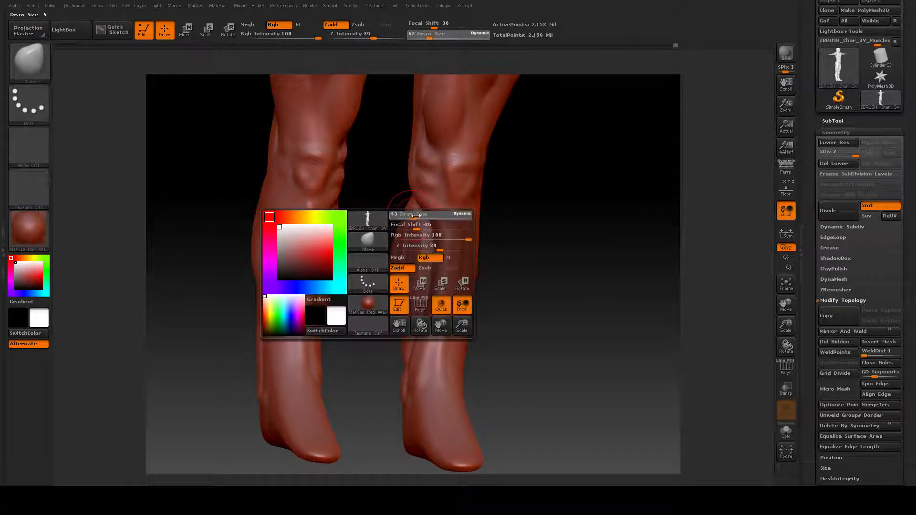
{"action": "left_click_drag", "start_coordinate": [416, 216], "coordinate": [422, 215]}
{"action": "mouse_move", "coordinate": [564, 276]}
{"action": "left_mouse_down"}
{"action": "mouse_move", "coordinate": [632, 281]}
{"action": "mouse_move", "coordinate": [307, 269]}
{"action": "mouse_move", "coordinate": [362, 253]}
{"action": "left_mouse_up"}
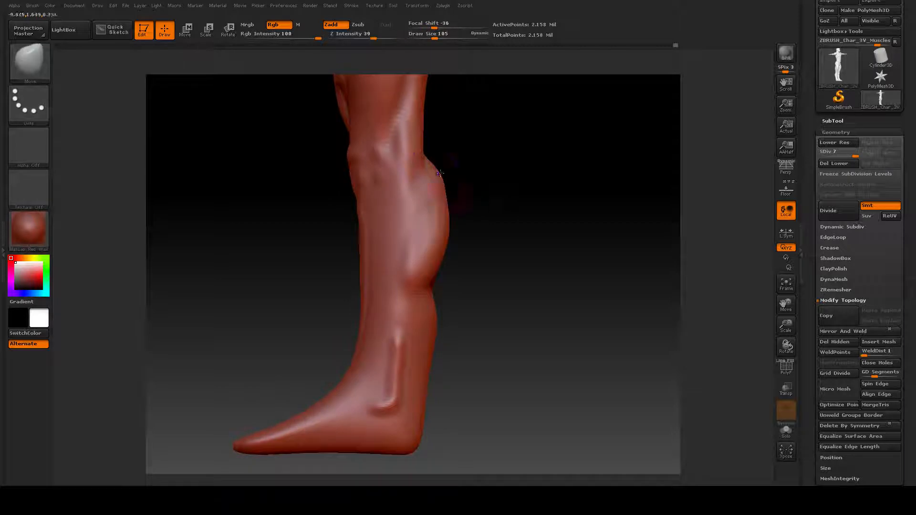
{"action": "mouse_move", "coordinate": [438, 173]}
{"action": "left_mouse_down"}
{"action": "mouse_move", "coordinate": [420, 180]}
{"action": "mouse_move", "coordinate": [435, 212]}
{"action": "left_mouse_up"}
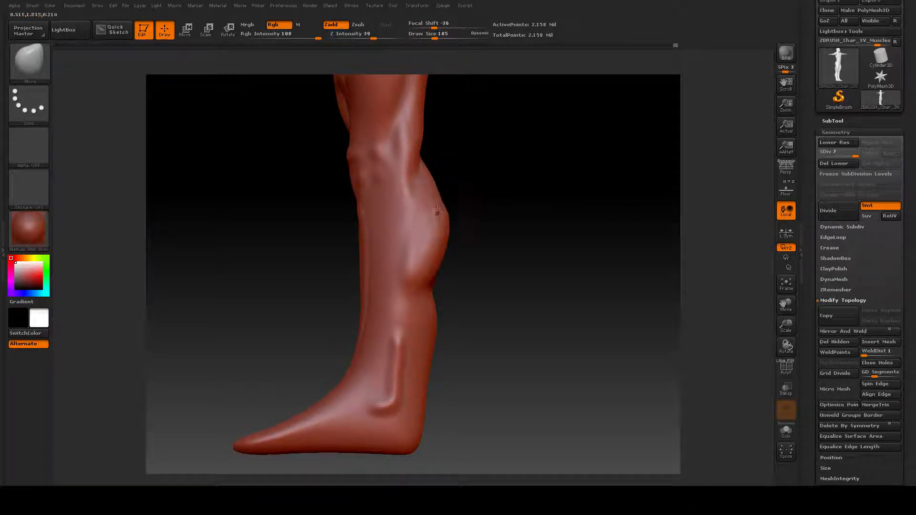
{"action": "left_click_drag", "start_coordinate": [437, 298], "coordinate": [427, 331]}
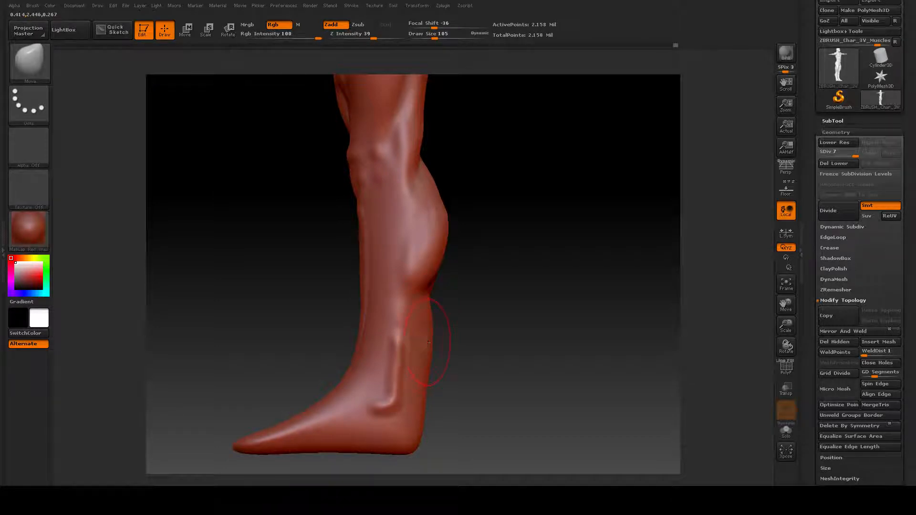
{"action": "left_click_drag", "start_coordinate": [414, 381], "coordinate": [407, 398]}
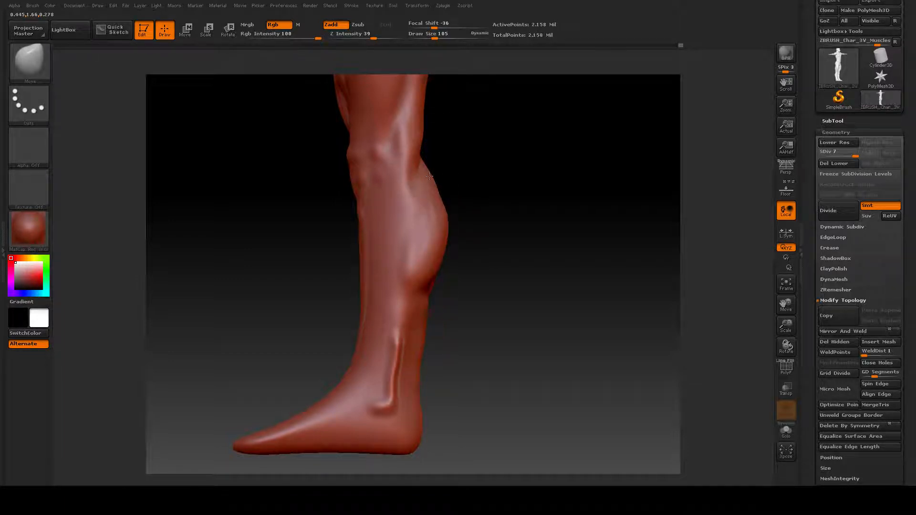
- Reduce the draw size to 62 and refine the rear contour of the calf bulge on both legs
{"action": "key", "text": "space"}
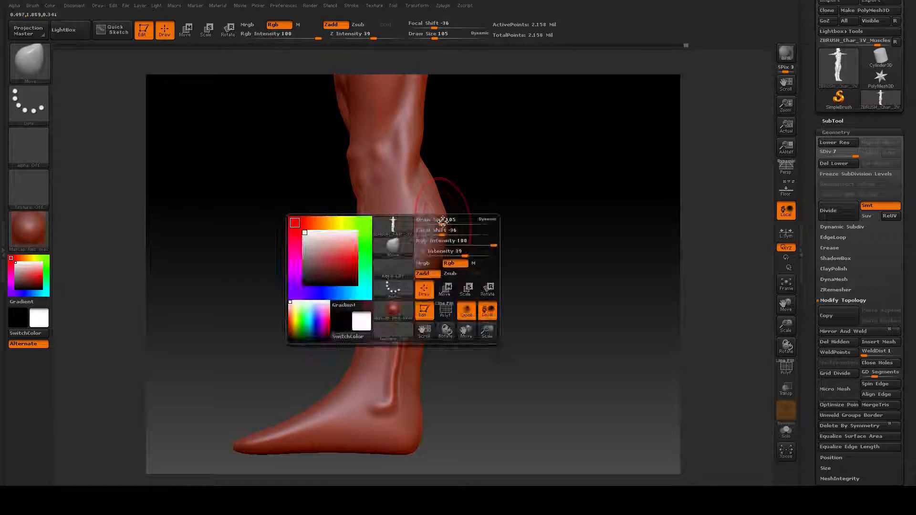
{"action": "left_click_drag", "start_coordinate": [442, 222], "coordinate": [433, 222]}
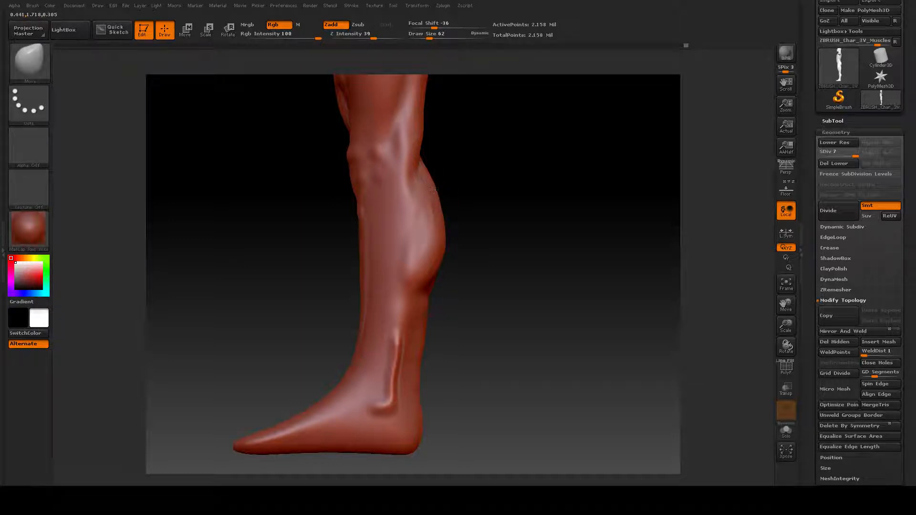
{"action": "left_click_drag", "start_coordinate": [502, 304], "coordinate": [447, 303]}
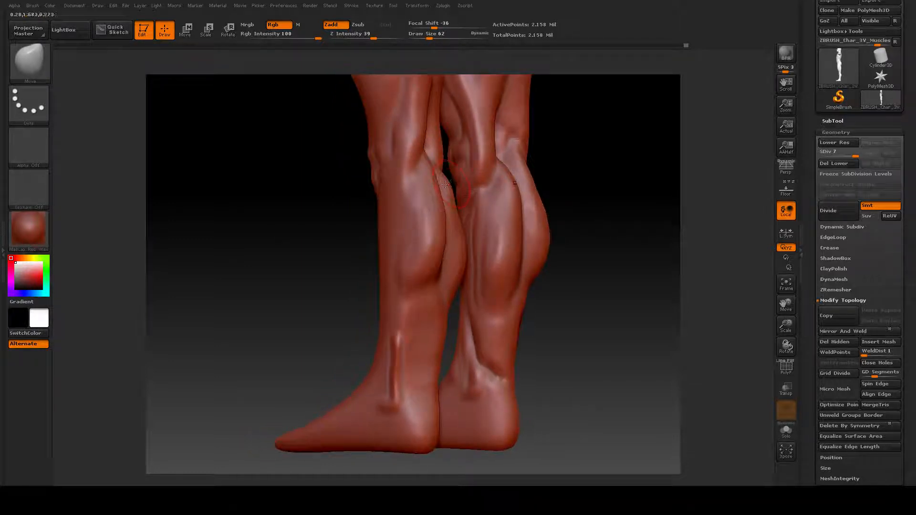
{"action": "mouse_move", "coordinate": [566, 190]}
{"action": "left_mouse_down"}
{"action": "mouse_move", "coordinate": [471, 187]}
{"action": "mouse_move", "coordinate": [470, 205]}
{"action": "left_mouse_up"}
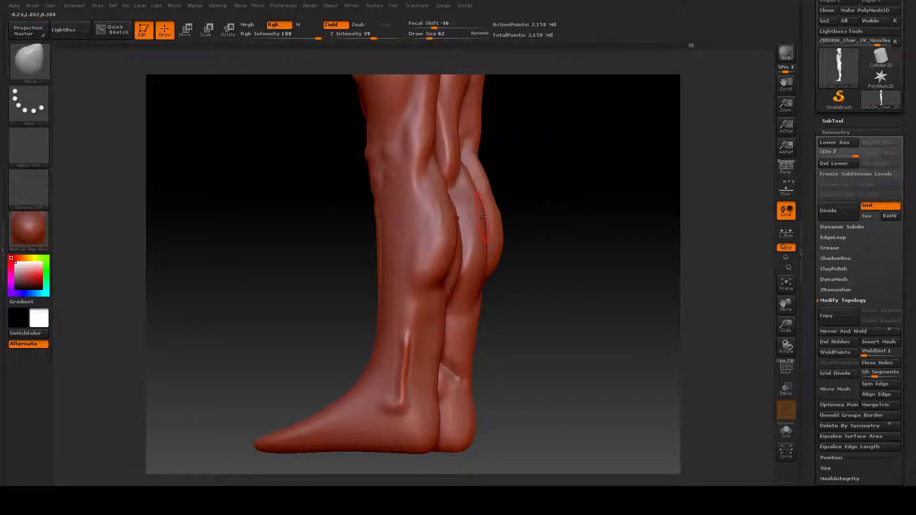
- Smooth the hollows behind both knees and the surface of the upper calf muscles
{"action": "left_click_drag", "start_coordinate": [533, 249], "coordinate": [448, 244]}
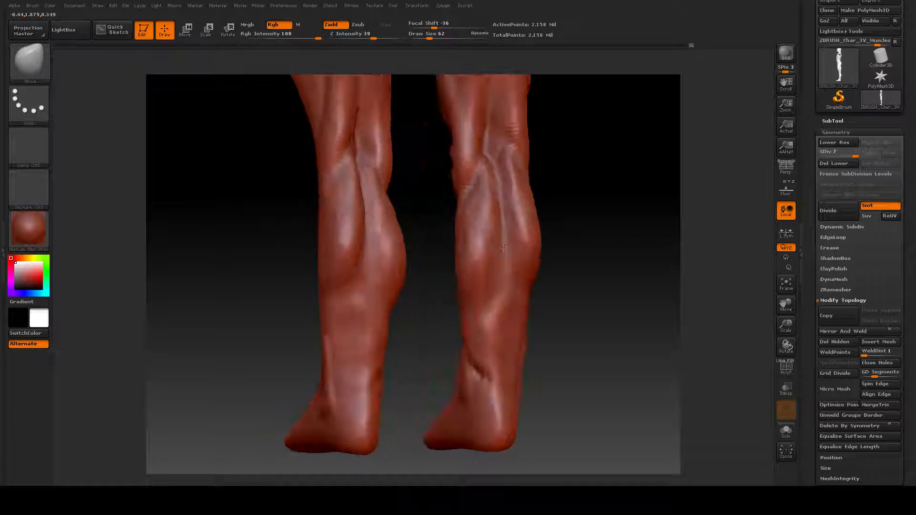
{"action": "left_click_drag", "start_coordinate": [491, 163], "coordinate": [467, 235], "text": "shift"}
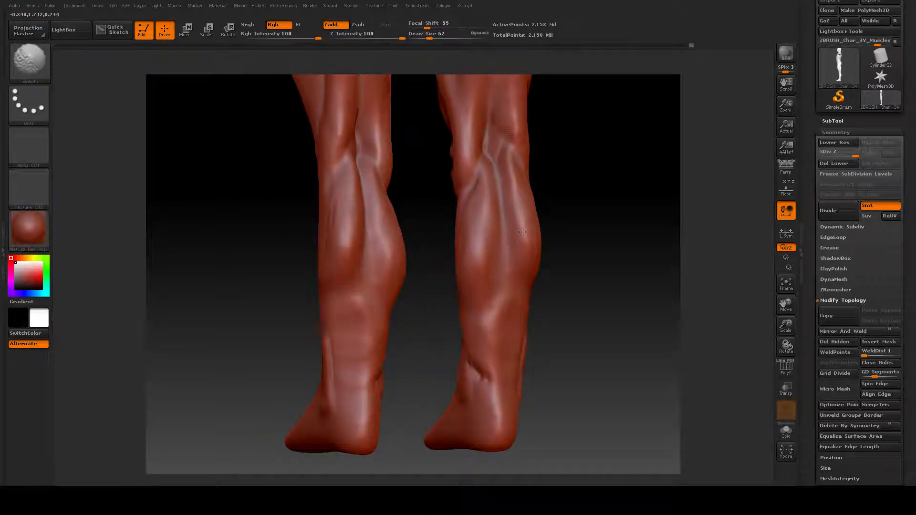
{"action": "mouse_move", "coordinate": [581, 287]}
{"action": "left_mouse_down"}
{"action": "mouse_move", "coordinate": [573, 294]}
{"action": "mouse_move", "coordinate": [583, 317]}
{"action": "mouse_move", "coordinate": [600, 321]}
{"action": "mouse_move", "coordinate": [558, 334]}
{"action": "mouse_move", "coordinate": [518, 297]}
{"action": "left_mouse_up"}
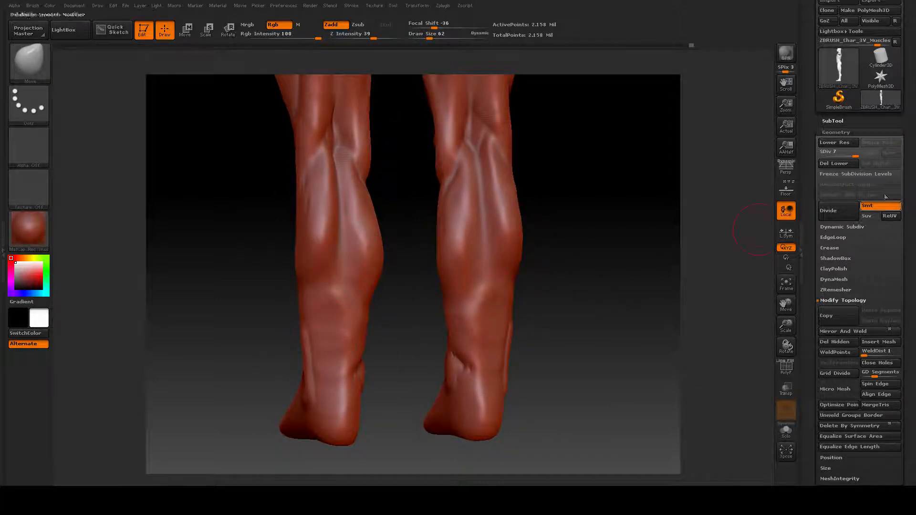
- Lower the subdivision level to 6 and smooth the calf bulges and their lower edge on both legs
{"action": "left_click", "coordinate": [846, 155]}
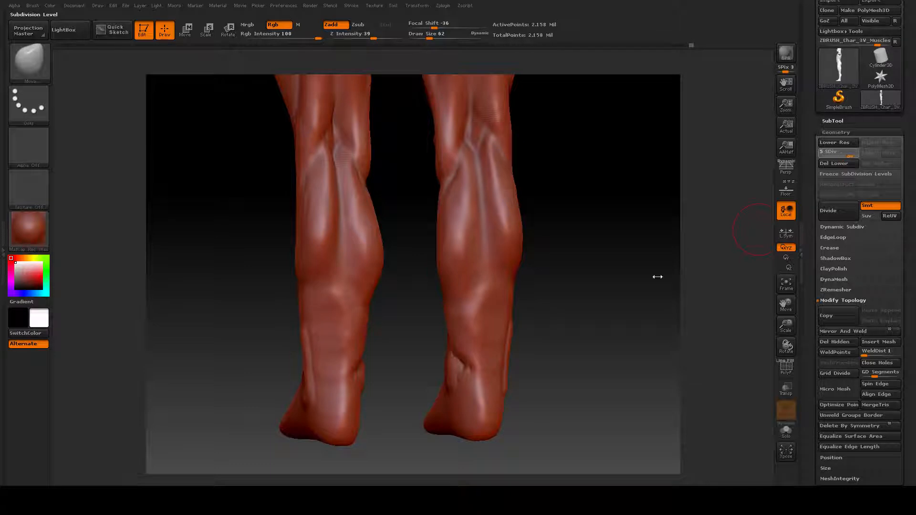
{"action": "key", "text": "shift"}
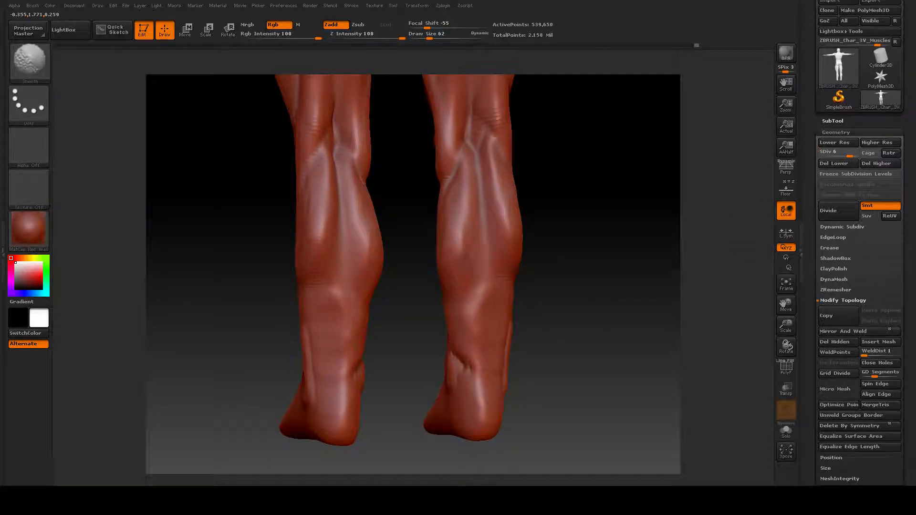
{"action": "left_click_drag", "start_coordinate": [529, 265], "coordinate": [615, 272]}
{"action": "left_click_drag", "start_coordinate": [400, 247], "coordinate": [406, 203]}
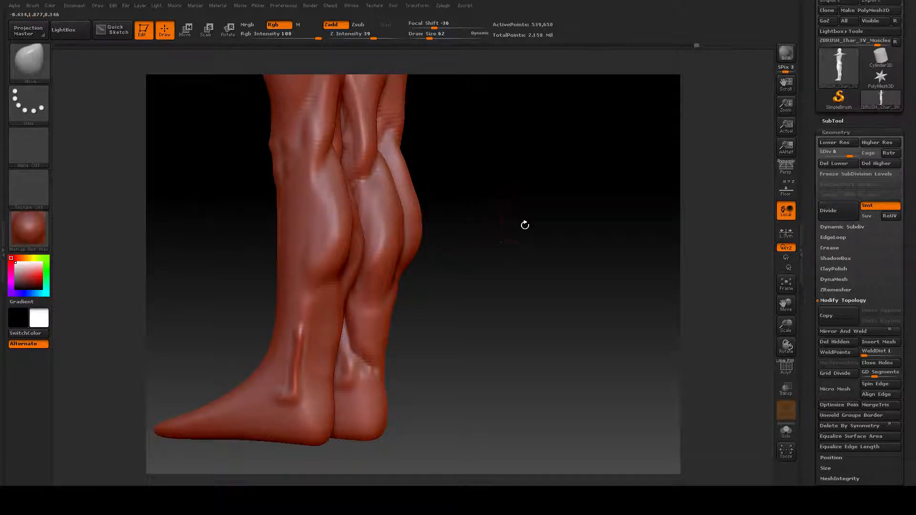
- Soften the central groove between the two calf heads and blend the inner calf surfaces
{"action": "left_click_drag", "start_coordinate": [523, 224], "coordinate": [499, 281]}
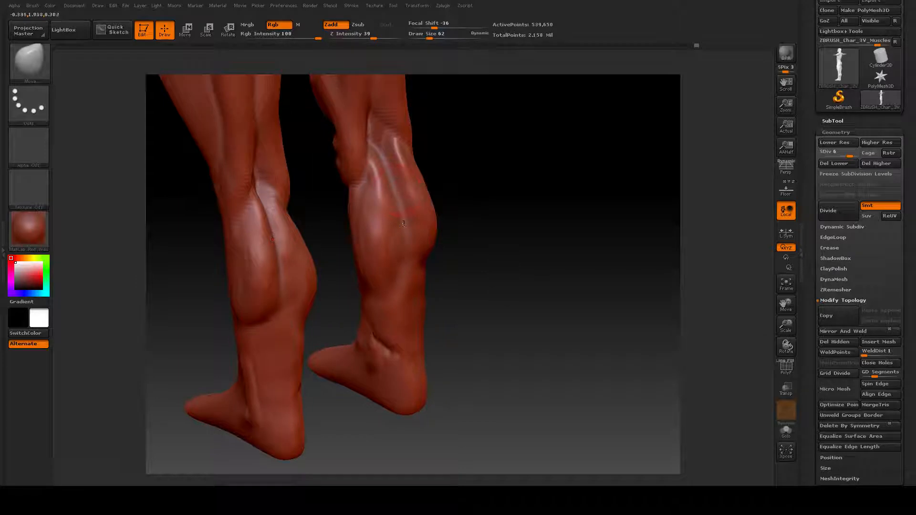
{"action": "key", "text": "shift"}
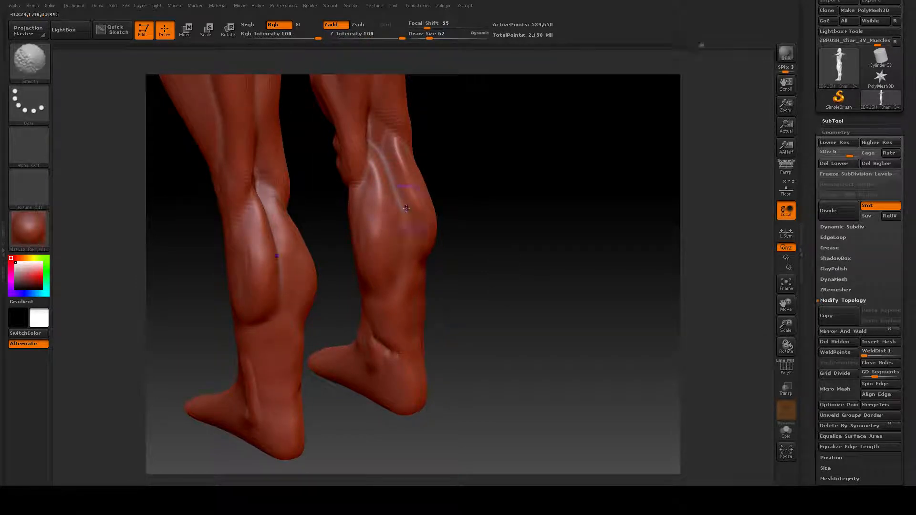
{"action": "mouse_move", "coordinate": [474, 259]}
{"action": "left_mouse_down"}
{"action": "mouse_move", "coordinate": [509, 274]}
{"action": "mouse_move", "coordinate": [517, 243]}
{"action": "left_mouse_up"}
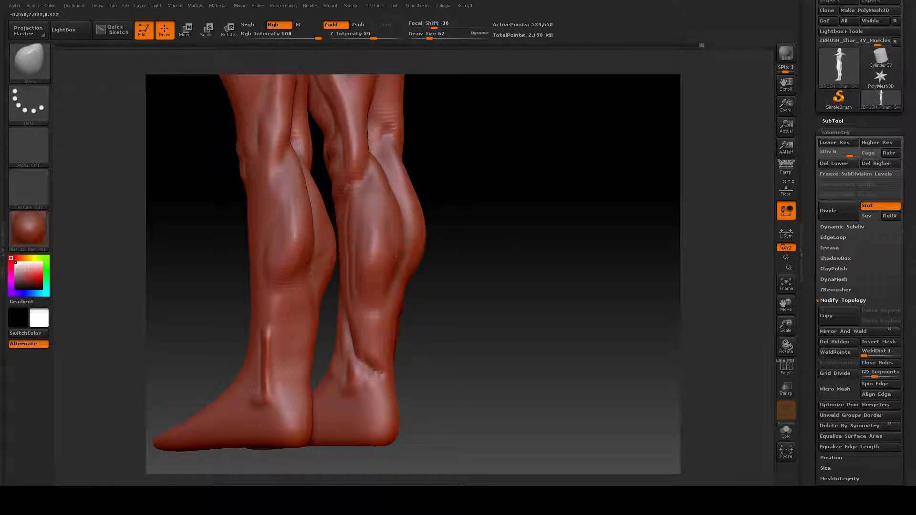
{"action": "key", "text": "shift"}
{"action": "mouse_move", "coordinate": [481, 285]}
{"action": "left_mouse_down"}
{"action": "mouse_move", "coordinate": [542, 224]}
{"action": "mouse_move", "coordinate": [569, 311]}
{"action": "left_mouse_up"}
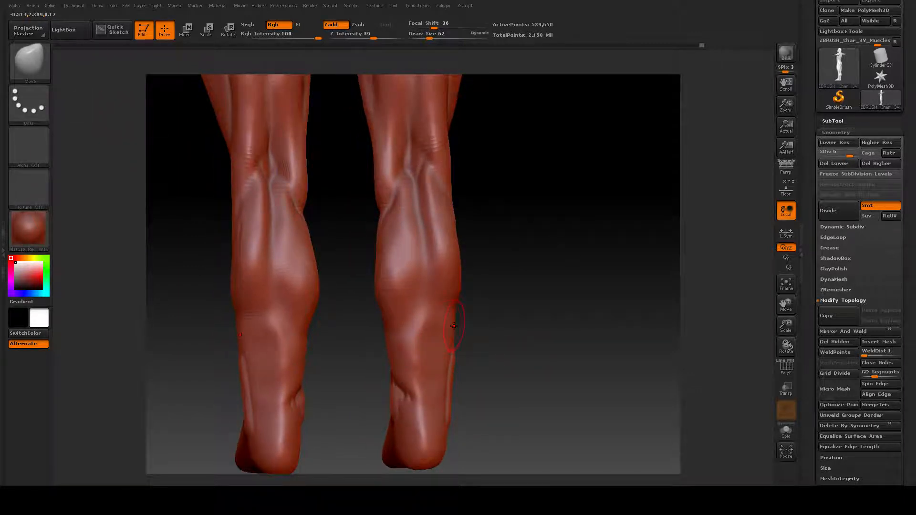
- Set the Move brush draw size to 105 and slim the outer contour of both lower legs from below the calf to the ankle
{"action": "key", "text": "space"}
{"action": "left_click_drag", "start_coordinate": [453, 326], "coordinate": [465, 326]}
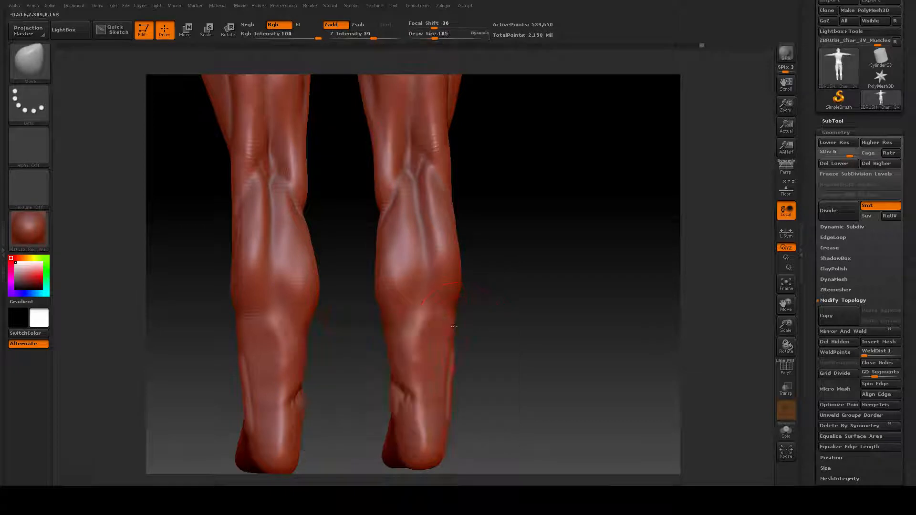
{"action": "left_click_drag", "start_coordinate": [448, 356], "coordinate": [445, 413]}
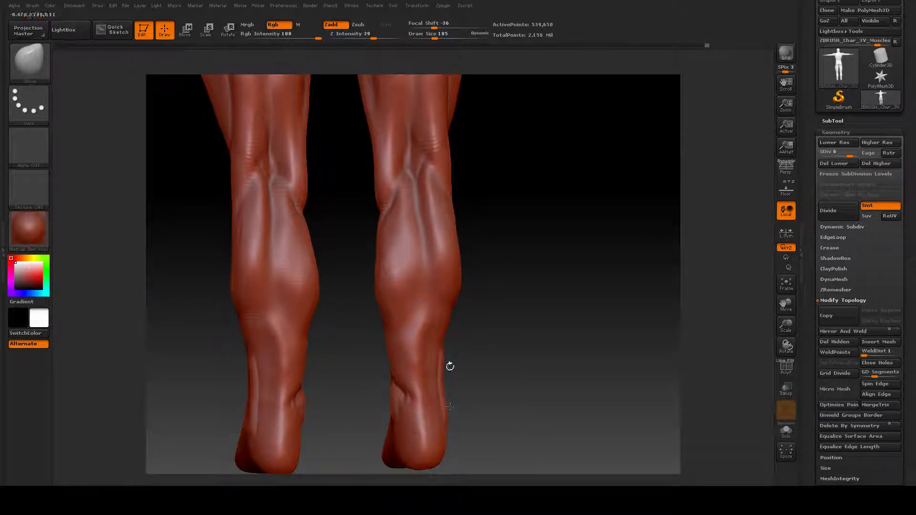
{"action": "mouse_move", "coordinate": [450, 366]}
{"action": "left_mouse_down"}
{"action": "mouse_move", "coordinate": [414, 363]}
{"action": "mouse_move", "coordinate": [401, 383]}
{"action": "left_mouse_up"}
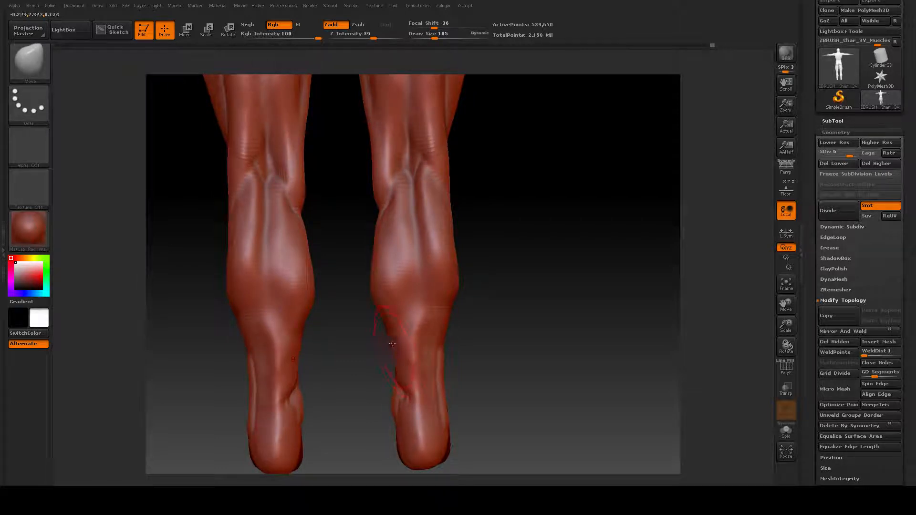
- Pull in the inner contour below the calf bulge, then reduce the draw size to 42 and refine the upper calf silhouette
{"action": "left_click_drag", "start_coordinate": [499, 385], "coordinate": [531, 307]}
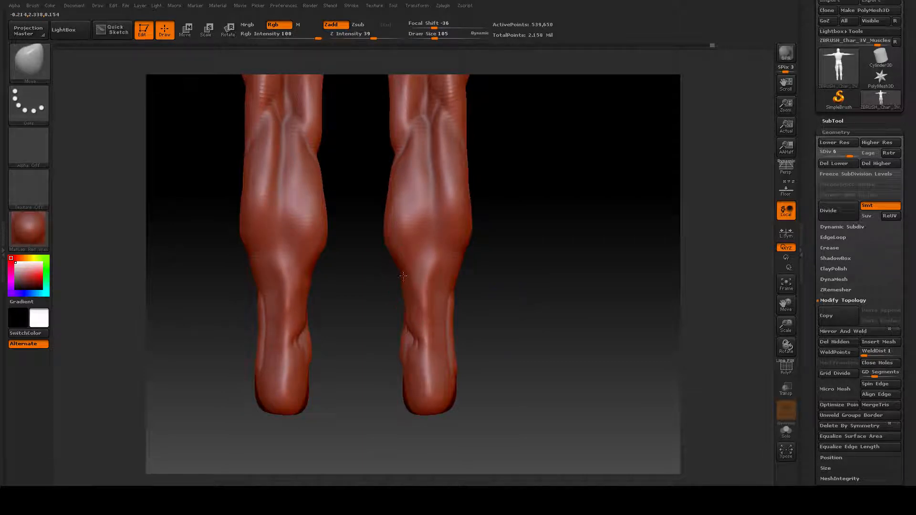
{"action": "left_click_drag", "start_coordinate": [390, 230], "coordinate": [397, 168]}
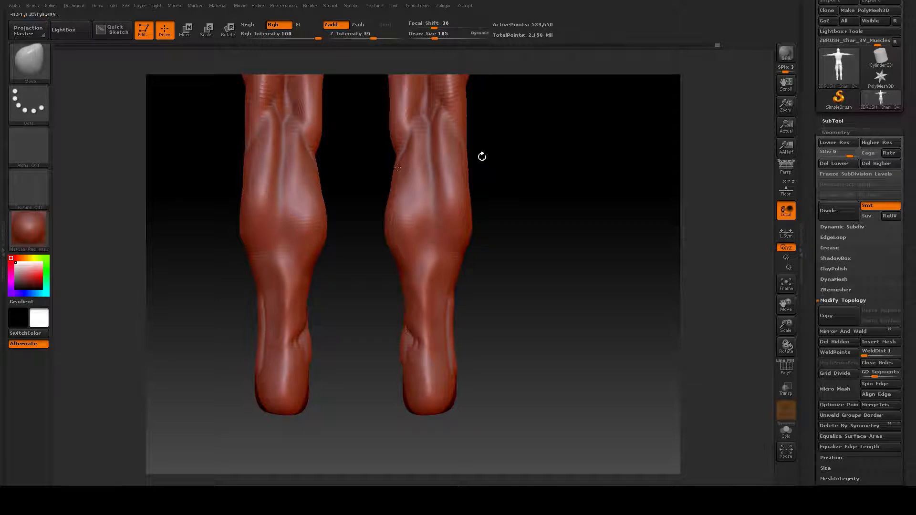
{"action": "mouse_move", "coordinate": [468, 150]}
{"action": "left_mouse_down"}
{"action": "mouse_move", "coordinate": [457, 149]}
{"action": "mouse_move", "coordinate": [491, 151]}
{"action": "mouse_move", "coordinate": [467, 155]}
{"action": "left_mouse_up"}
{"action": "key", "text": "space"}
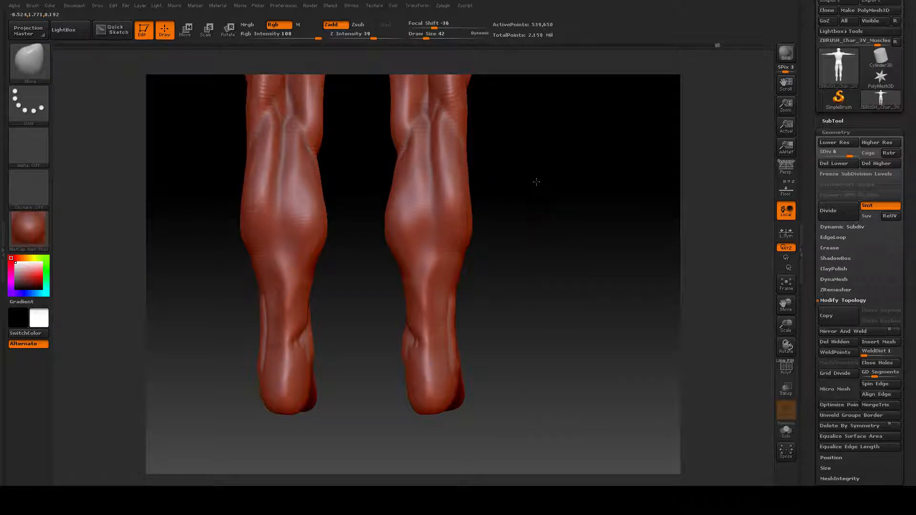
{"action": "mouse_move", "coordinate": [521, 178]}
{"action": "left_mouse_down"}
{"action": "mouse_move", "coordinate": [473, 179]}
{"action": "mouse_move", "coordinate": [533, 180]}
{"action": "left_mouse_up"}
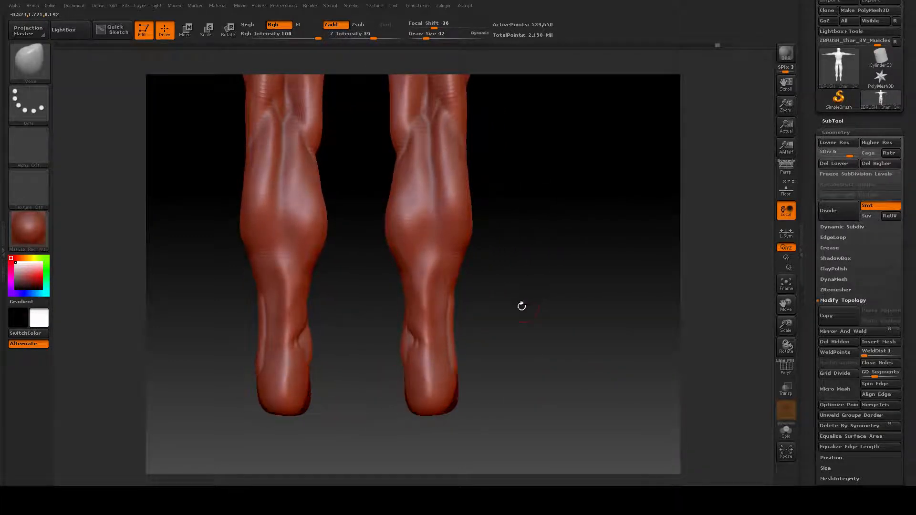
- Smooth out the crease behind the inner ankle on both legs
{"action": "left_click_drag", "start_coordinate": [521, 305], "coordinate": [484, 316]}
{"action": "left_click_drag", "start_coordinate": [359, 298], "coordinate": [355, 365], "text": "shift"}
{"action": "mouse_move", "coordinate": [236, 307]}
{"action": "left_mouse_down"}
{"action": "mouse_move", "coordinate": [261, 317]}
{"action": "mouse_move", "coordinate": [227, 318]}
{"action": "left_mouse_up"}
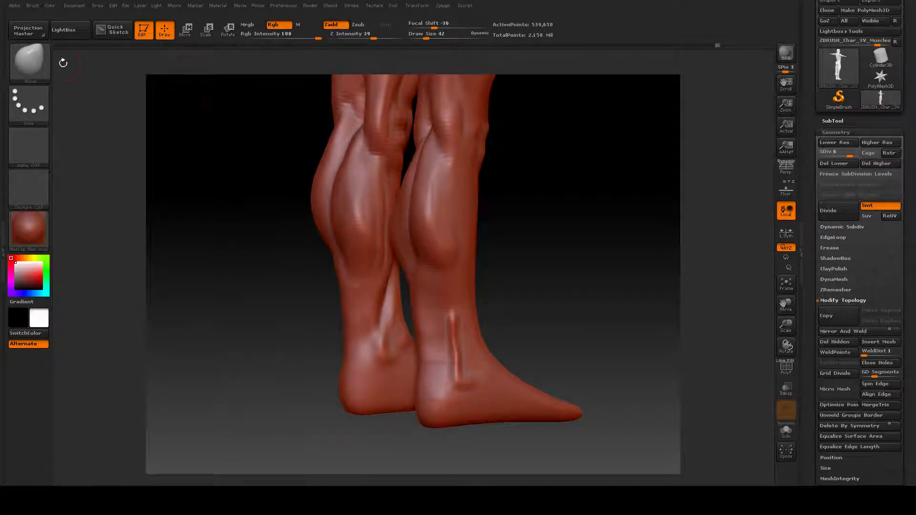
- With the Standard brush at Z Intensity 17, sculpt and smooth the hollows between the ankle bones and the Achilles tendon
{"action": "left_click", "coordinate": [25, 67]}
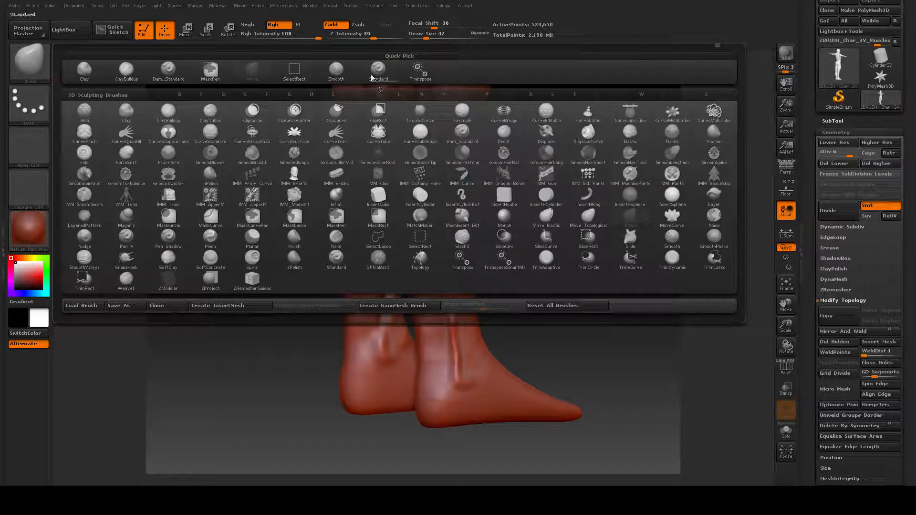
{"action": "left_click", "coordinate": [373, 75]}
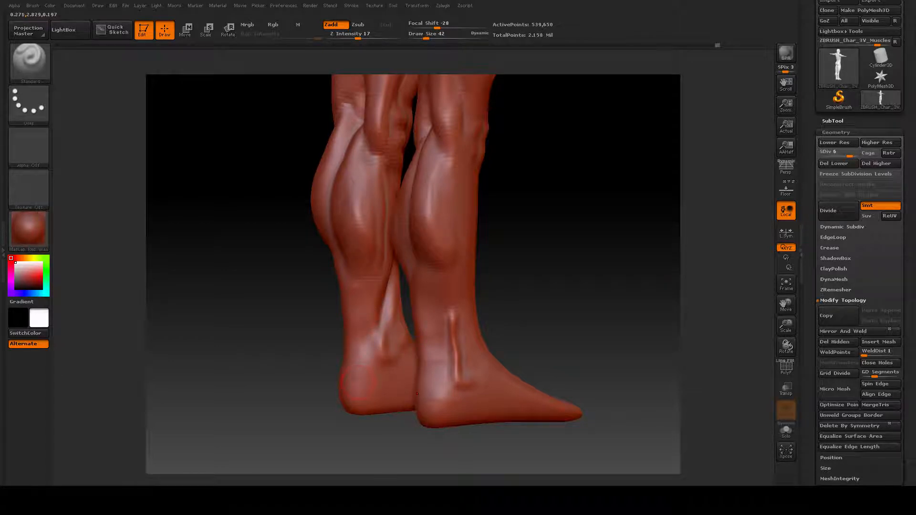
{"action": "left_click_drag", "start_coordinate": [297, 353], "coordinate": [298, 351]}
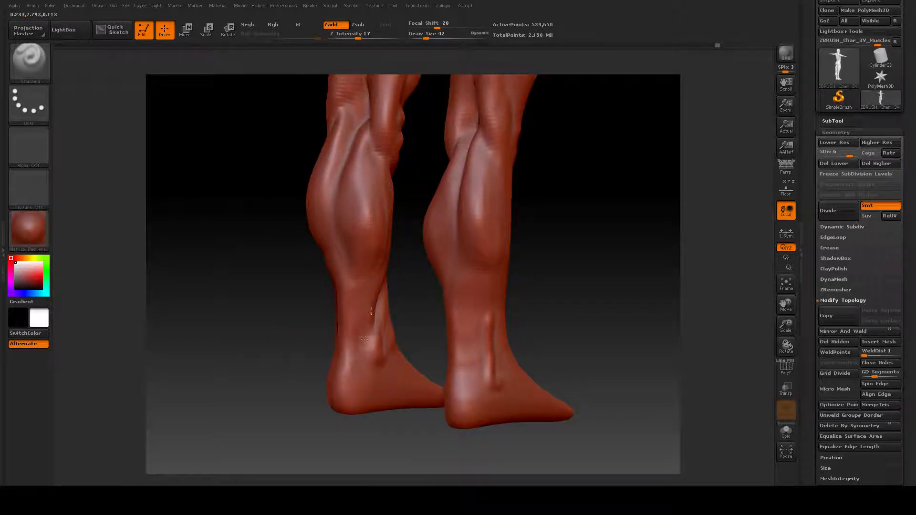
{"action": "left_click_drag", "start_coordinate": [367, 380], "coordinate": [360, 340]}
{"action": "left_click_drag", "start_coordinate": [288, 331], "coordinate": [453, 334]}
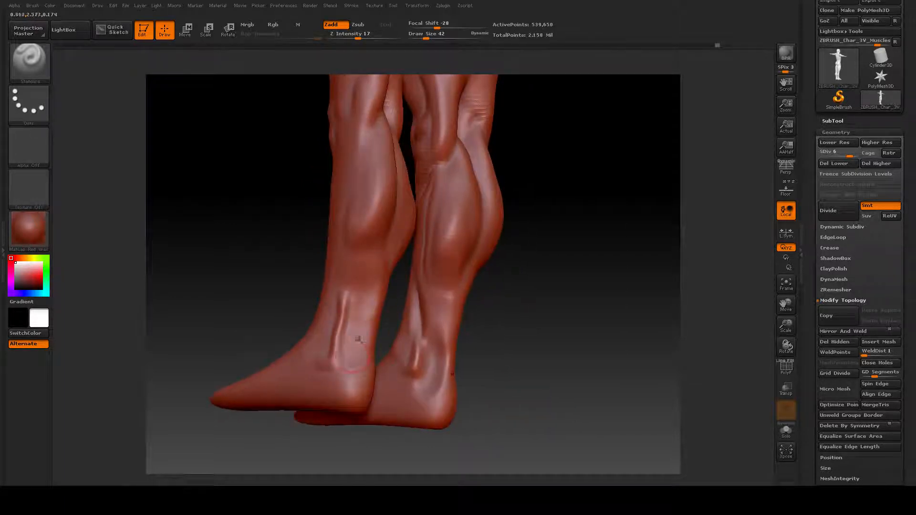
{"action": "mouse_move", "coordinate": [353, 326]}
{"action": "left_mouse_down"}
{"action": "mouse_move", "coordinate": [336, 360]}
{"action": "mouse_move", "coordinate": [352, 338]}
{"action": "mouse_move", "coordinate": [358, 296]}
{"action": "left_mouse_up"}
{"action": "left_click_drag", "start_coordinate": [363, 293], "coordinate": [362, 309], "text": "shift"}
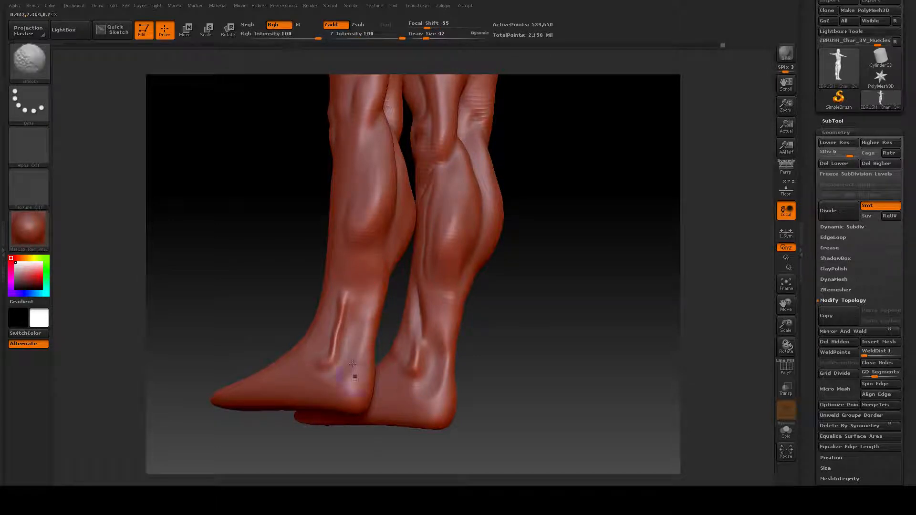
- Deepen the hollows on both sides of the Achilles tendon and curve them beneath the ankle bones toward the heel
{"action": "left_click_drag", "start_coordinate": [606, 375], "coordinate": [521, 366]}
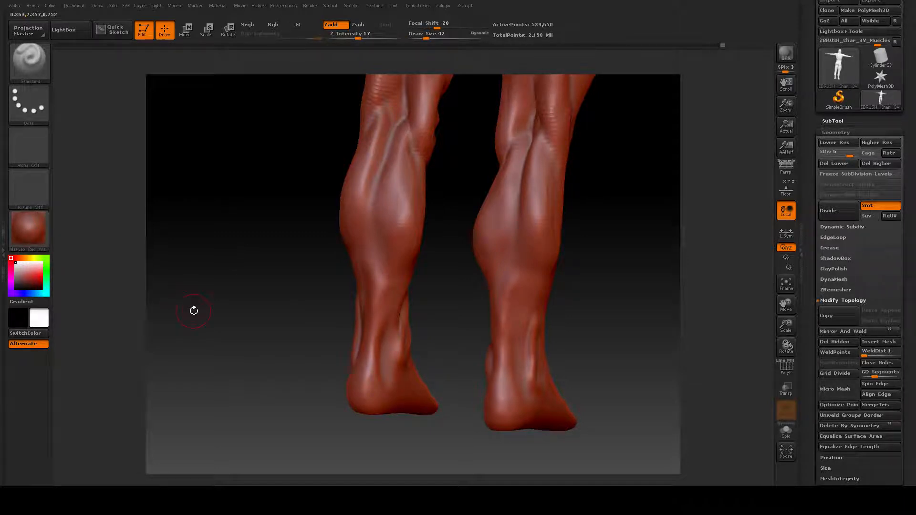
{"action": "left_click_drag", "start_coordinate": [271, 384], "coordinate": [297, 378]}
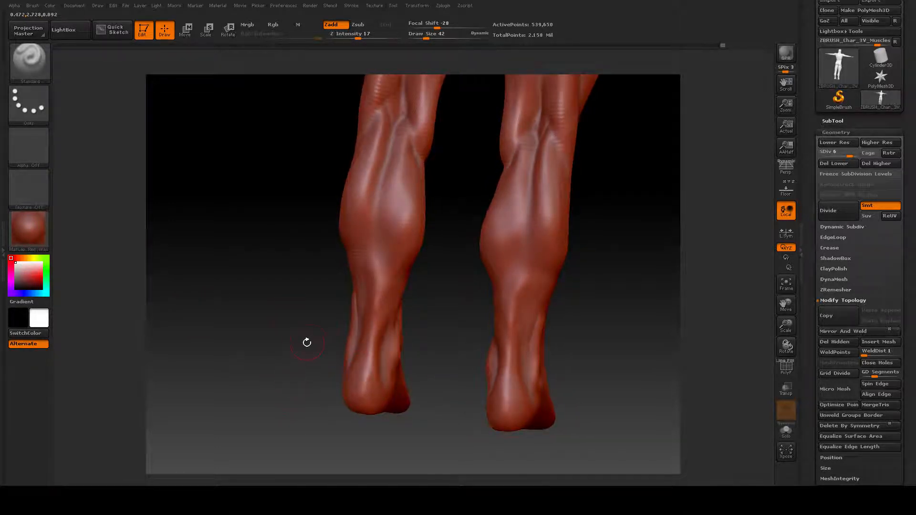
{"action": "left_click_drag", "start_coordinate": [307, 343], "coordinate": [298, 354]}
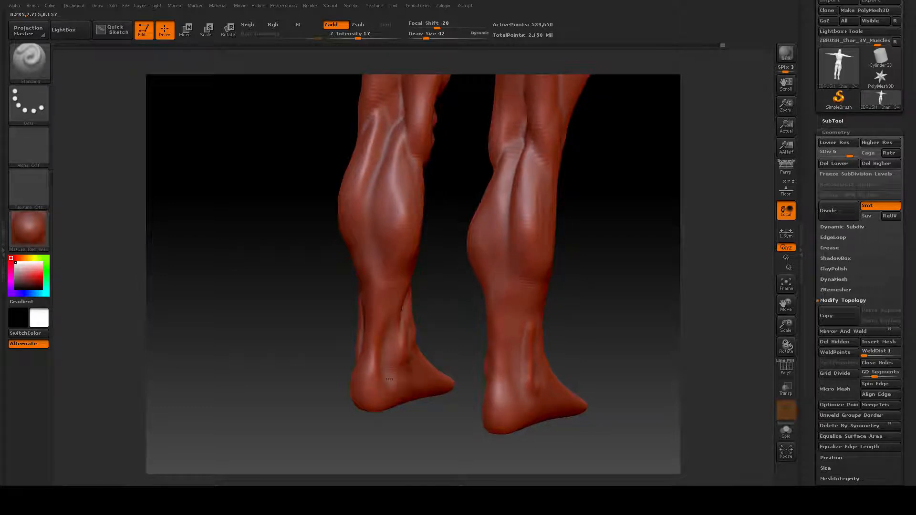
{"action": "left_click_drag", "start_coordinate": [287, 366], "coordinate": [505, 407]}
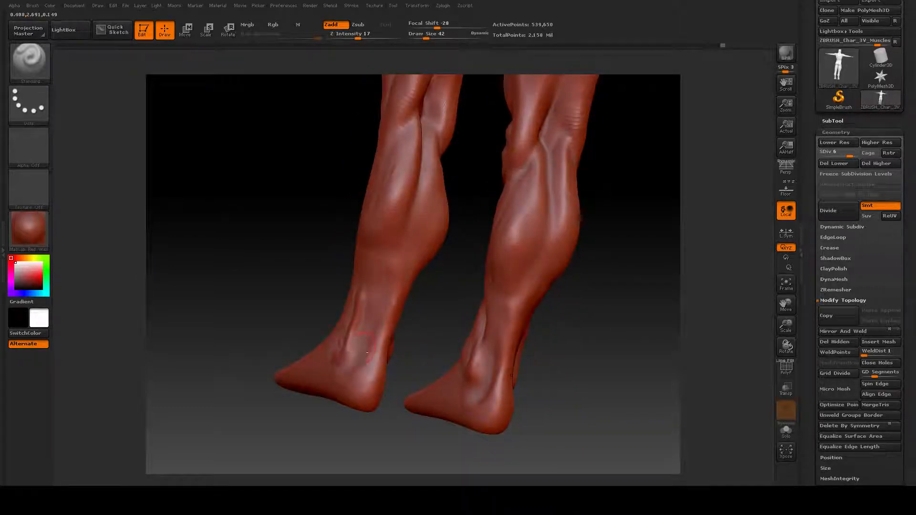
{"action": "left_click_drag", "start_coordinate": [290, 305], "coordinate": [266, 272]}
{"action": "left_click_drag", "start_coordinate": [331, 381], "coordinate": [370, 368]}
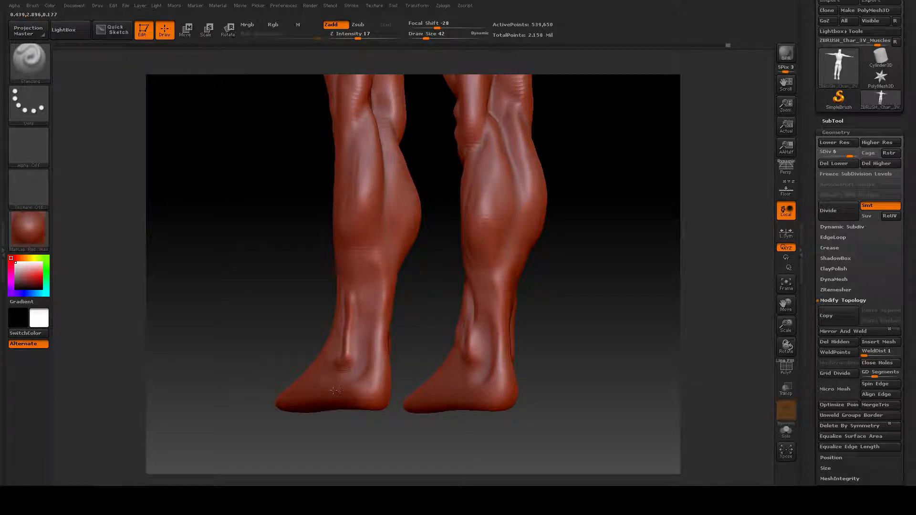
{"action": "left_click_drag", "start_coordinate": [296, 321], "coordinate": [276, 321]}
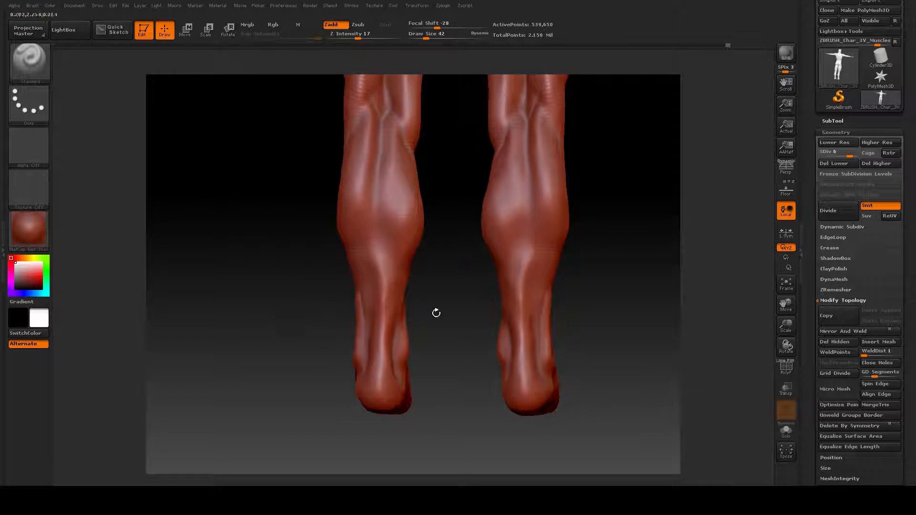
- Set the draw size to 47 and define the Achilles tendon from the lower calf down to the heel
{"action": "left_click_drag", "start_coordinate": [447, 304], "coordinate": [97, 127]}
{"action": "key", "text": "space"}
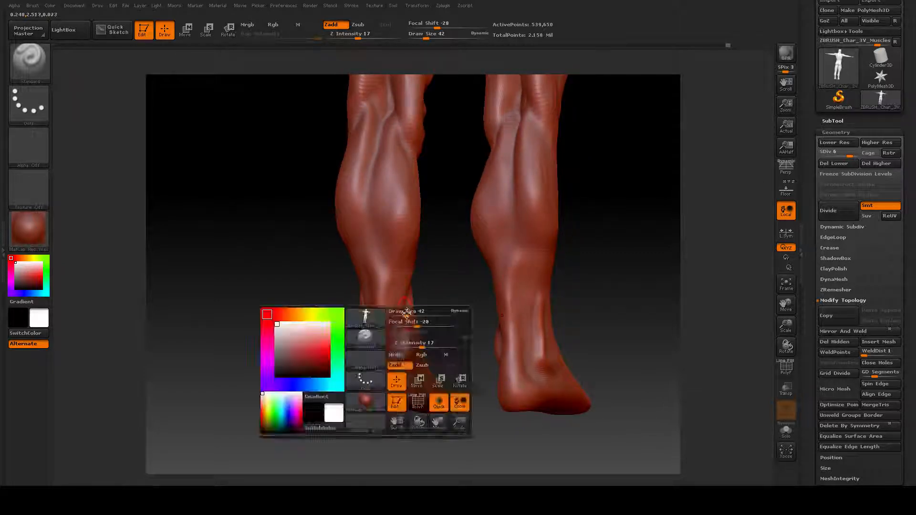
{"action": "left_click_drag", "start_coordinate": [405, 313], "coordinate": [408, 313]}
{"action": "left_click_drag", "start_coordinate": [391, 277], "coordinate": [389, 351]}
{"action": "mouse_move", "coordinate": [314, 331]}
{"action": "left_mouse_down"}
{"action": "mouse_move", "coordinate": [353, 311]}
{"action": "mouse_move", "coordinate": [381, 349]}
{"action": "left_mouse_up"}
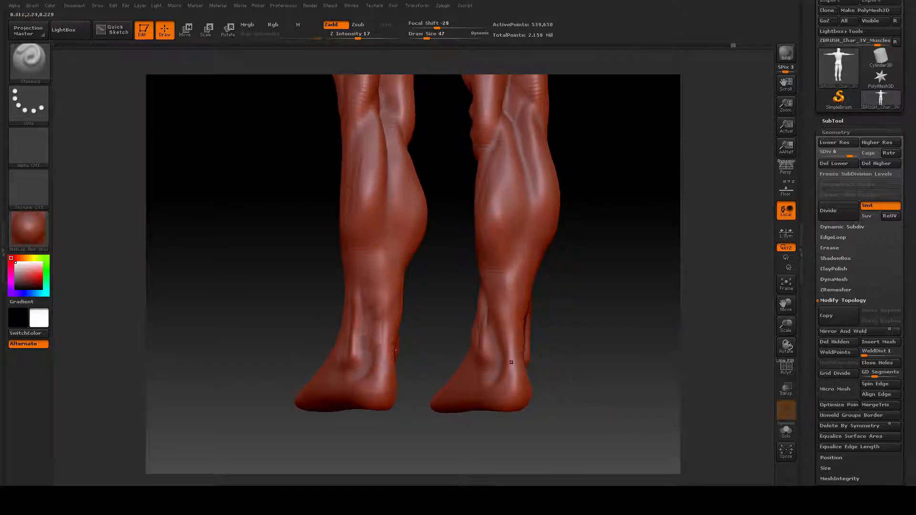
{"action": "mouse_move", "coordinate": [446, 312]}
{"action": "left_mouse_down"}
{"action": "mouse_move", "coordinate": [427, 319]}
{"action": "mouse_move", "coordinate": [396, 305]}
{"action": "mouse_move", "coordinate": [378, 319]}
{"action": "left_mouse_up"}
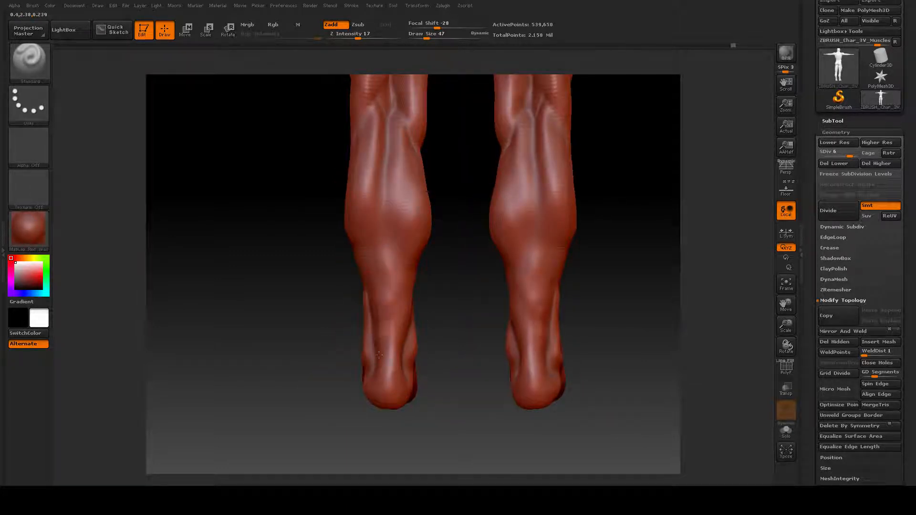
- Smooth the back of the lower legs so the Achilles tendon blends into the calf muscles
{"action": "key", "text": "shift"}
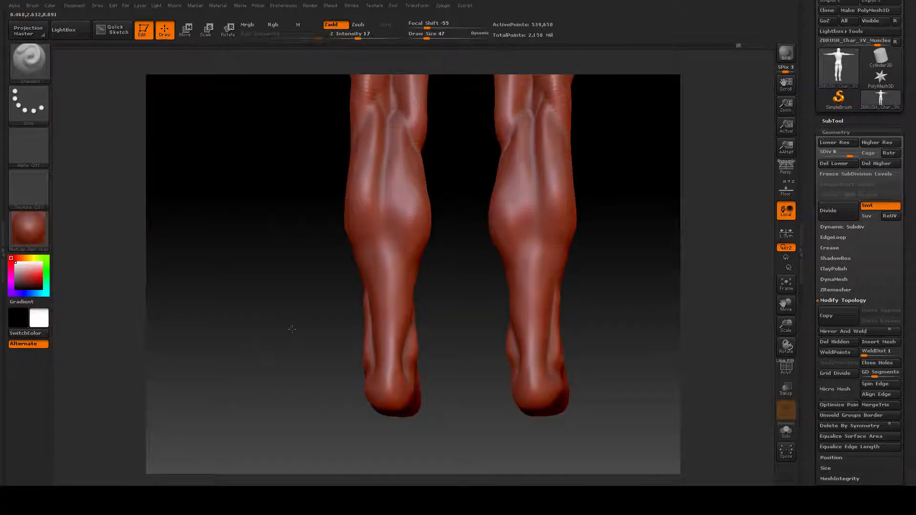
{"action": "left_click_drag", "start_coordinate": [247, 343], "coordinate": [203, 340]}
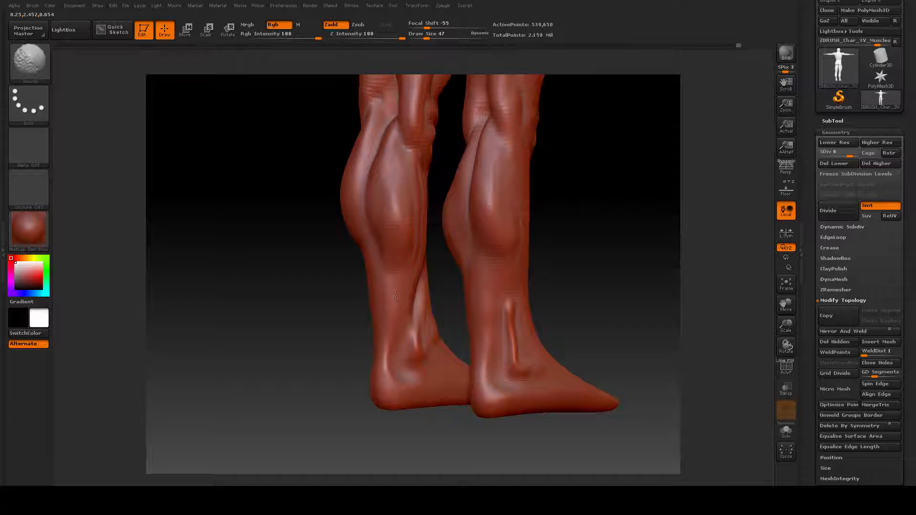
{"action": "mouse_move", "coordinate": [279, 334]}
{"action": "left_mouse_down"}
{"action": "mouse_move", "coordinate": [341, 334]}
{"action": "mouse_move", "coordinate": [315, 337]}
{"action": "left_mouse_up"}
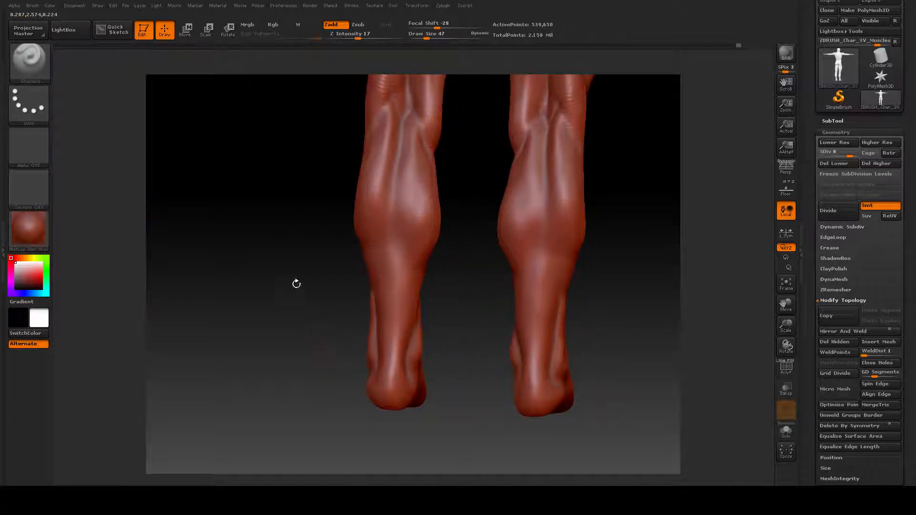
- With the Move brush at draw size 56, reshape the heels from behind and refine their contour
{"action": "left_click_drag", "start_coordinate": [296, 284], "coordinate": [279, 308], "text": "alt"}
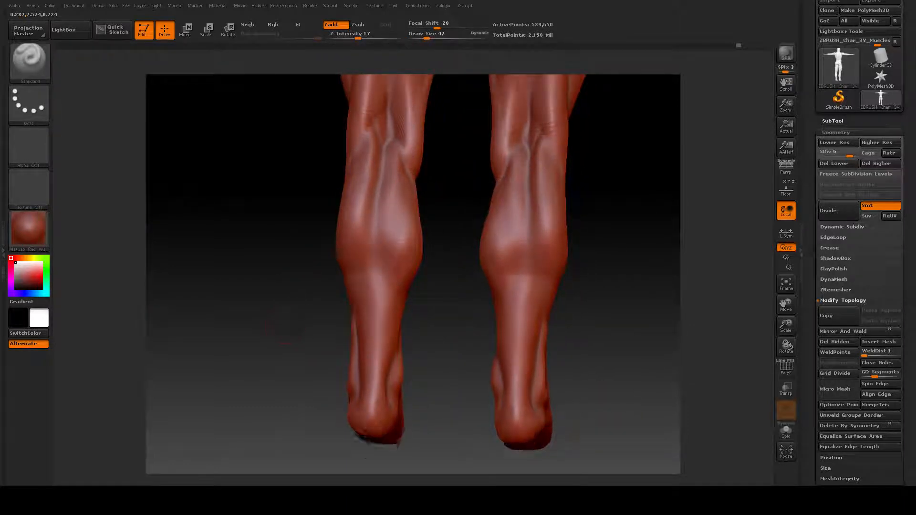
{"action": "left_click_drag", "start_coordinate": [293, 341], "coordinate": [284, 294], "text": "alt"}
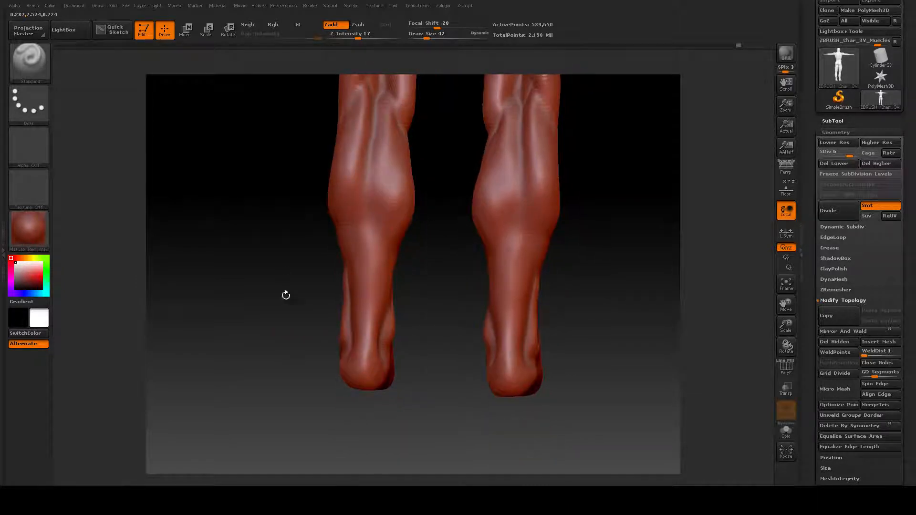
{"action": "key", "text": "space"}
{"action": "left_click", "coordinate": [347, 389]}
{"action": "left_click_drag", "start_coordinate": [354, 350], "coordinate": [359, 349]}
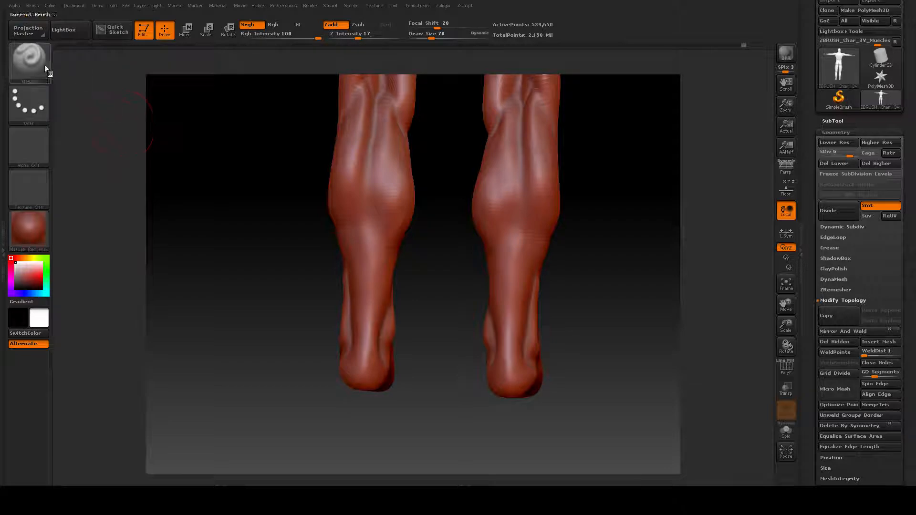
{"action": "left_click", "coordinate": [29, 60]}
{"action": "left_click", "coordinate": [253, 69]}
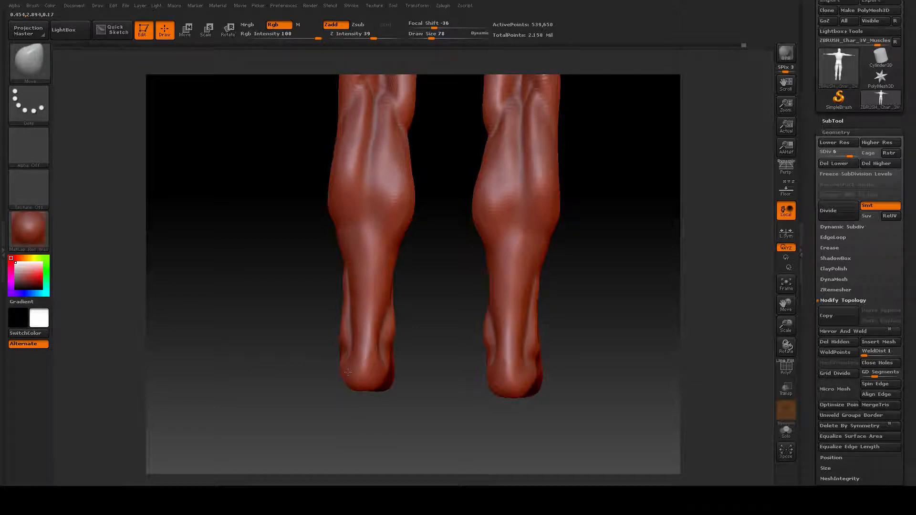
{"action": "key", "text": "space"}
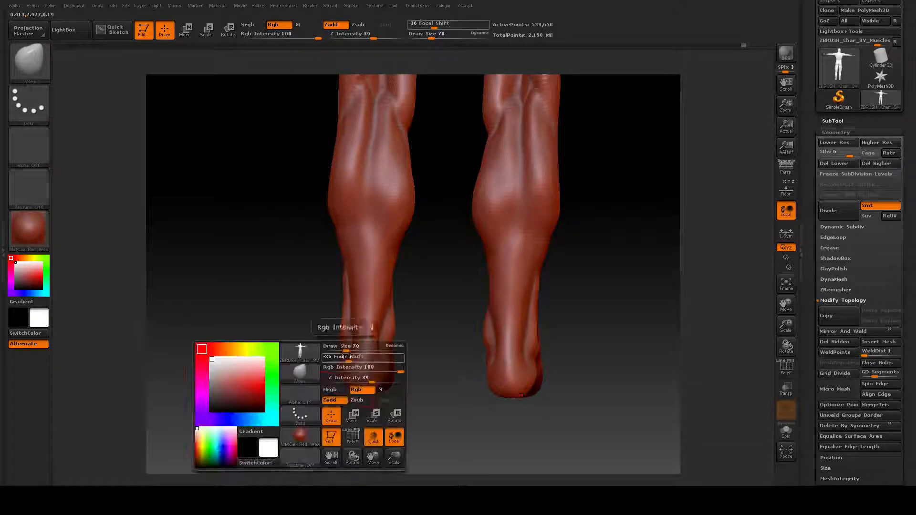
{"action": "left_click_drag", "start_coordinate": [344, 350], "coordinate": [346, 350]}
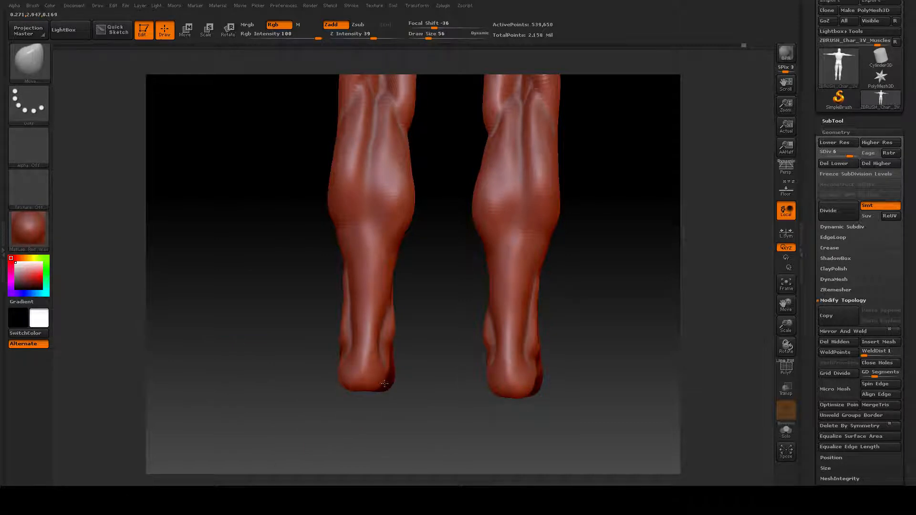
{"action": "left_click_drag", "start_coordinate": [301, 362], "coordinate": [339, 363]}
{"action": "left_click_drag", "start_coordinate": [422, 401], "coordinate": [440, 400]}
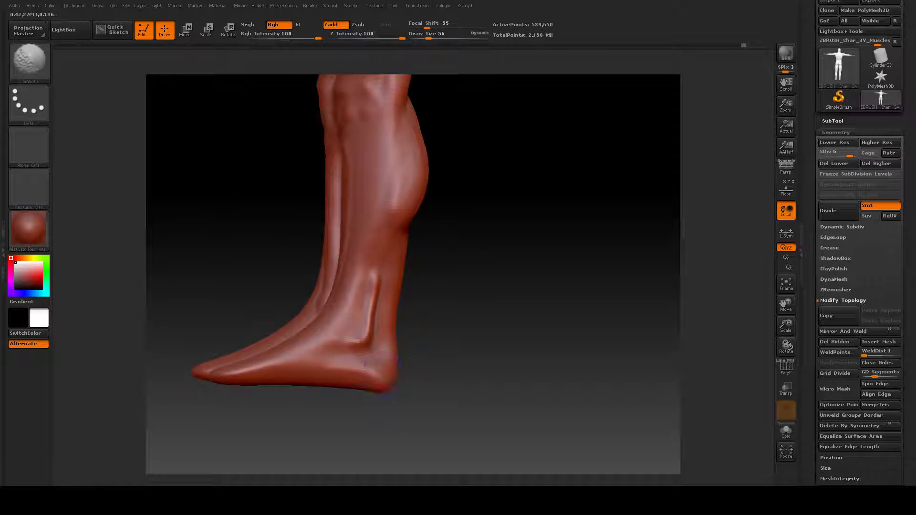
- Adjust the ankle contours from behind and smooth the hard groove above and behind the outer ankle bone
{"action": "mouse_move", "coordinate": [565, 374]}
{"action": "left_mouse_down"}
{"action": "mouse_move", "coordinate": [389, 358]}
{"action": "mouse_move", "coordinate": [358, 286]}
{"action": "mouse_move", "coordinate": [344, 282]}
{"action": "left_mouse_up"}
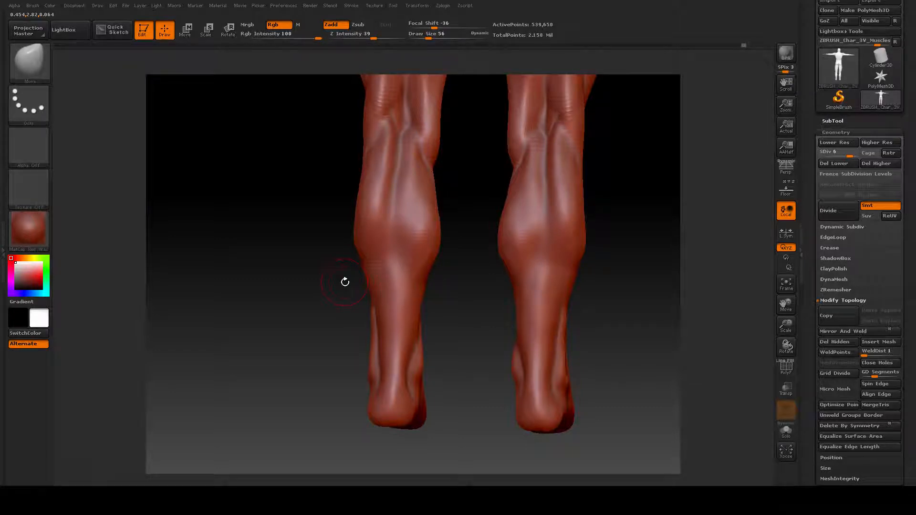
{"action": "left_click_drag", "start_coordinate": [315, 319], "coordinate": [348, 350]}
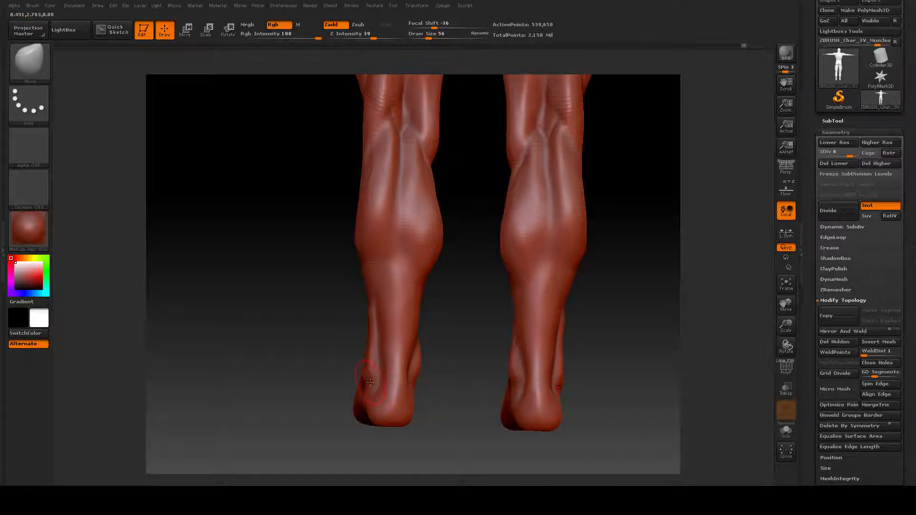
{"action": "left_click_drag", "start_coordinate": [315, 361], "coordinate": [365, 314]}
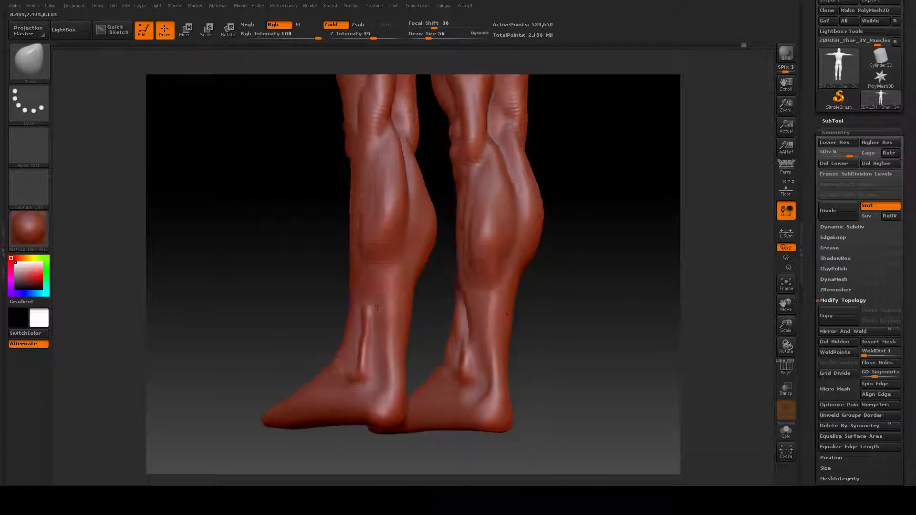
{"action": "key", "text": "shift"}
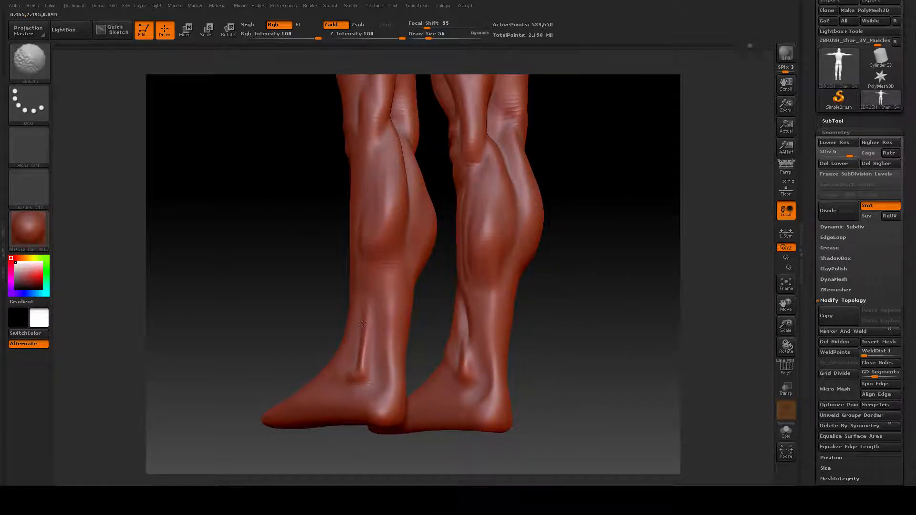
{"action": "key", "text": "shift"}
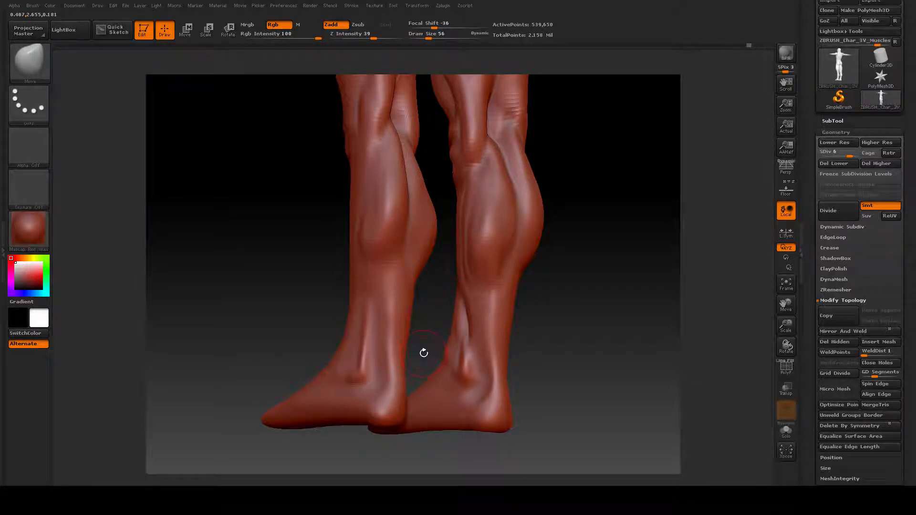
{"action": "key", "text": "shift"}
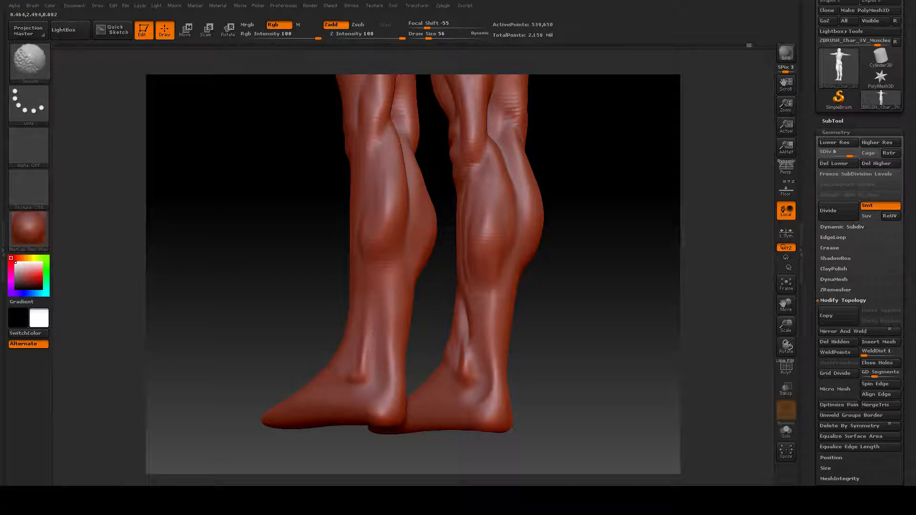
- Lower the mesh to subdivision level 5 and smooth the creases around the ankles and lower legs
{"action": "mouse_move", "coordinate": [272, 247]}
{"action": "left_mouse_down"}
{"action": "mouse_move", "coordinate": [292, 252]}
{"action": "mouse_move", "coordinate": [285, 256]}
{"action": "left_mouse_up"}
{"action": "left_click_drag", "start_coordinate": [850, 155], "coordinate": [842, 157]}
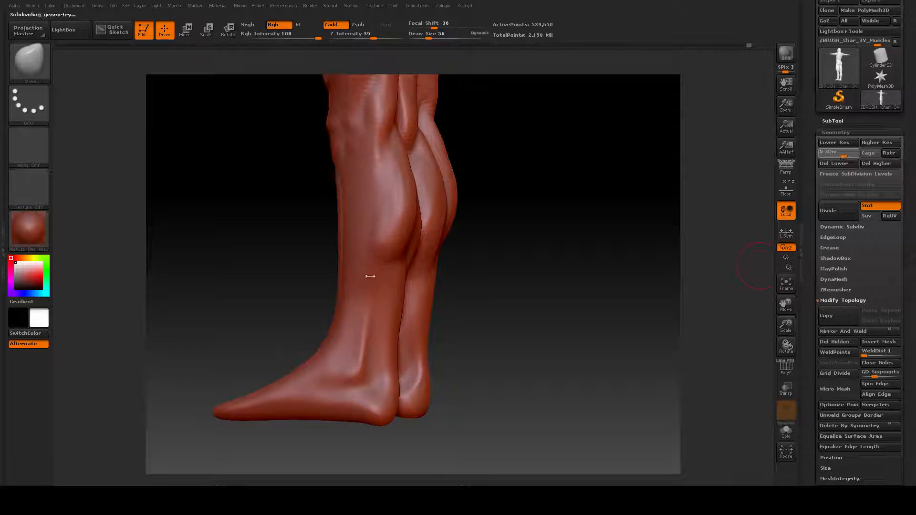
{"action": "key", "text": "shift"}
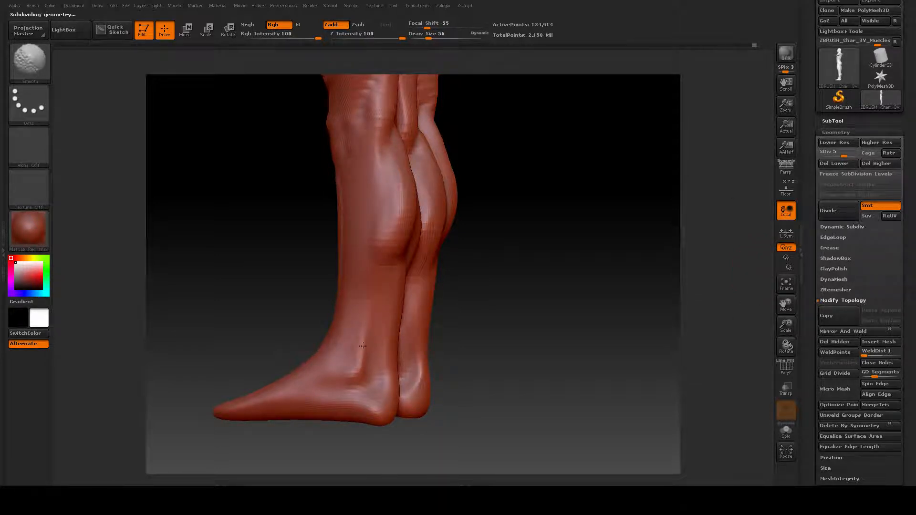
{"action": "mouse_move", "coordinate": [715, 327]}
{"action": "left_mouse_down"}
{"action": "mouse_move", "coordinate": [643, 324]}
{"action": "mouse_move", "coordinate": [634, 336]}
{"action": "mouse_move", "coordinate": [677, 333]}
{"action": "mouse_move", "coordinate": [639, 336]}
{"action": "mouse_move", "coordinate": [576, 329]}
{"action": "left_mouse_up"}
{"action": "key", "text": "shift"}
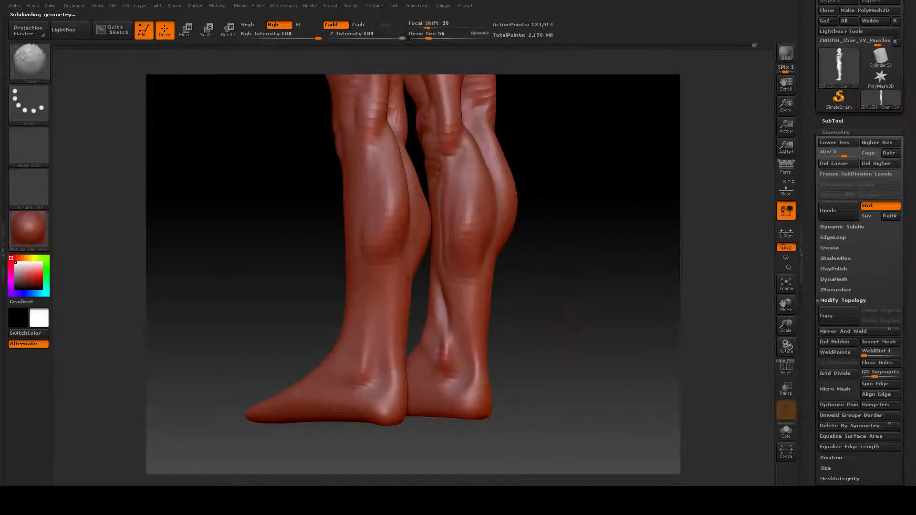
{"action": "left_click_drag", "start_coordinate": [448, 340], "coordinate": [445, 325], "text": "shift"}
- Raise the mesh to subdivision level 7 and refine the inner lower leg above the ankle bone
{"action": "left_click_drag", "start_coordinate": [843, 155], "coordinate": [857, 154]}
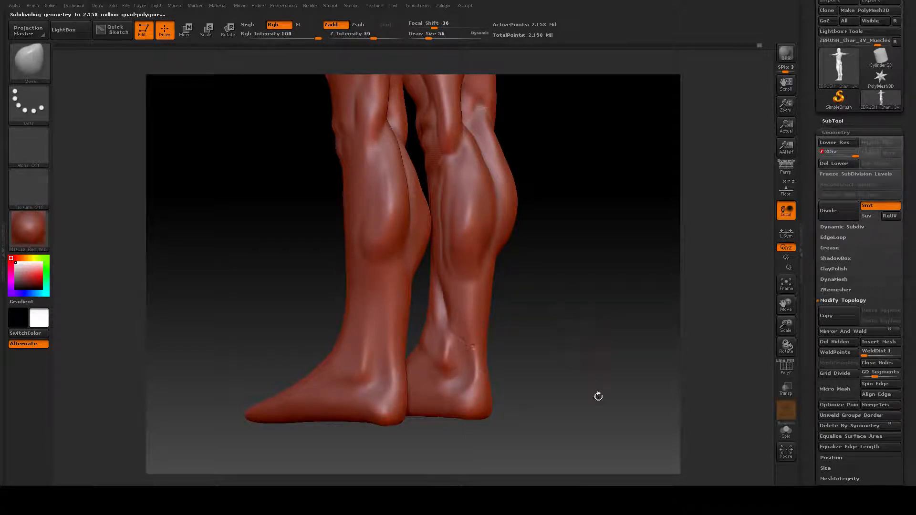
{"action": "mouse_move", "coordinate": [528, 309]}
{"action": "left_mouse_down"}
{"action": "mouse_move", "coordinate": [542, 317]}
{"action": "mouse_move", "coordinate": [461, 334]}
{"action": "left_mouse_up"}
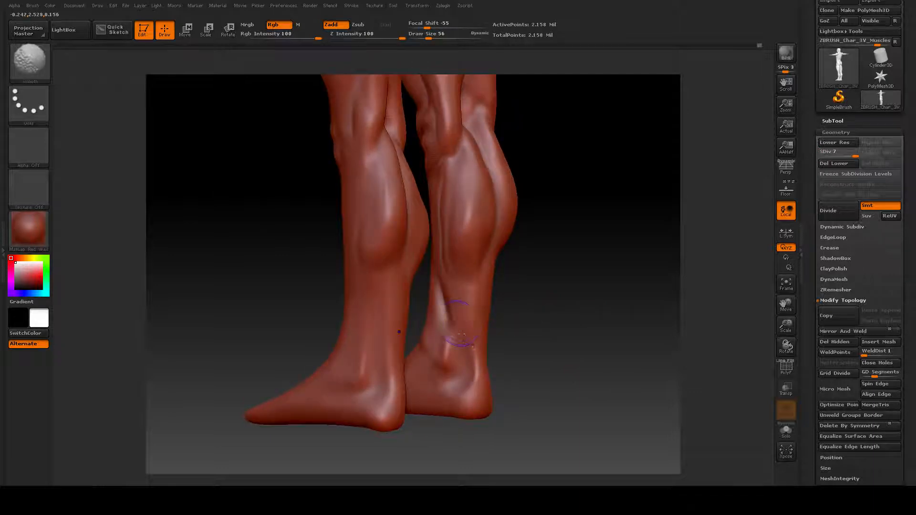
{"action": "mouse_move", "coordinate": [556, 303]}
{"action": "left_mouse_down"}
{"action": "mouse_move", "coordinate": [597, 320]}
{"action": "mouse_move", "coordinate": [596, 311]}
{"action": "left_mouse_up"}
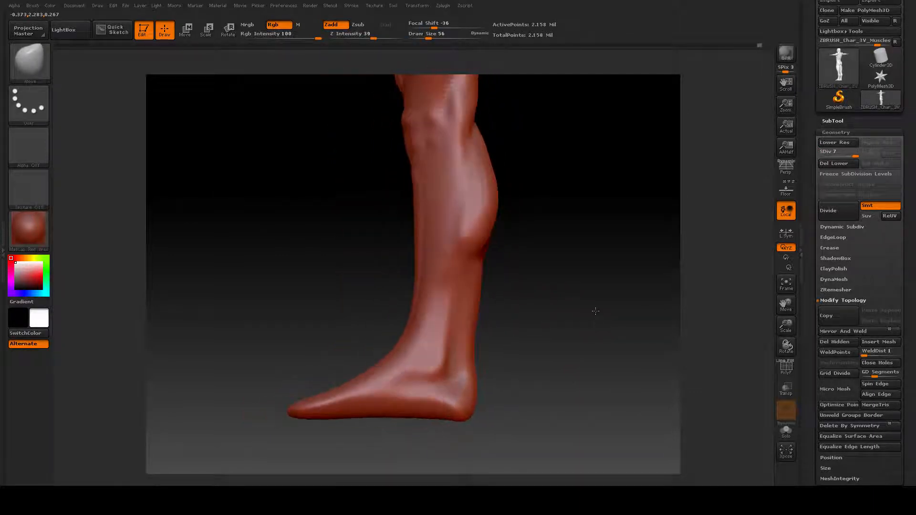
- With the Dam_Standard brush at Z Intensity 16, carve and soften muscle grooves along the outer calf down to the ankle
{"action": "left_click", "coordinate": [38, 59]}
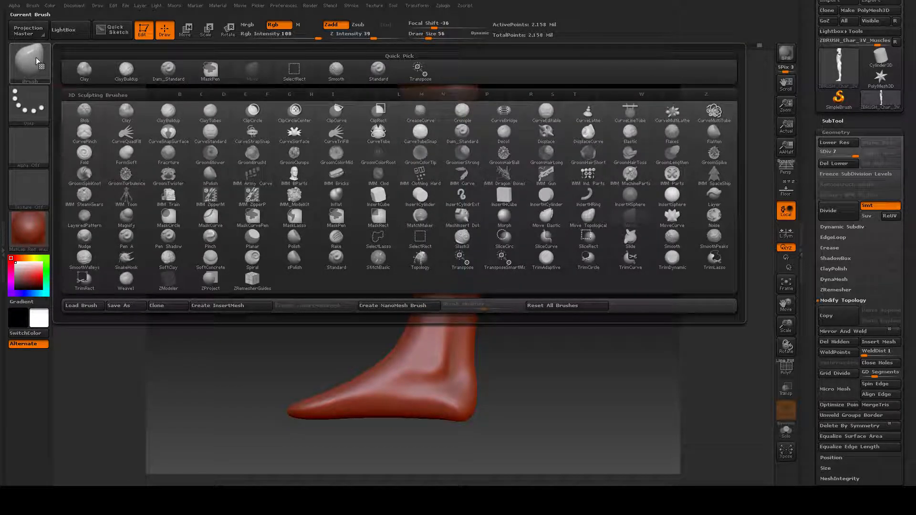
{"action": "left_click", "coordinate": [163, 72]}
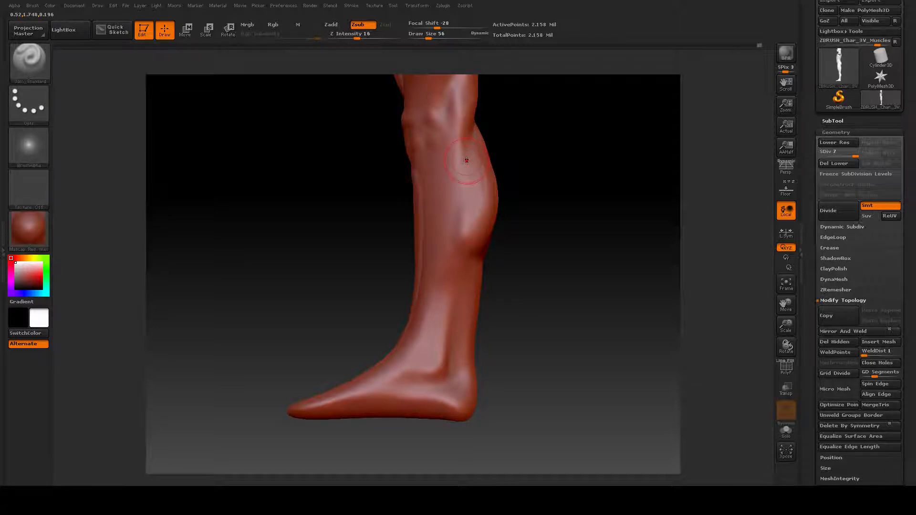
{"action": "left_click_drag", "start_coordinate": [467, 161], "coordinate": [468, 248]}
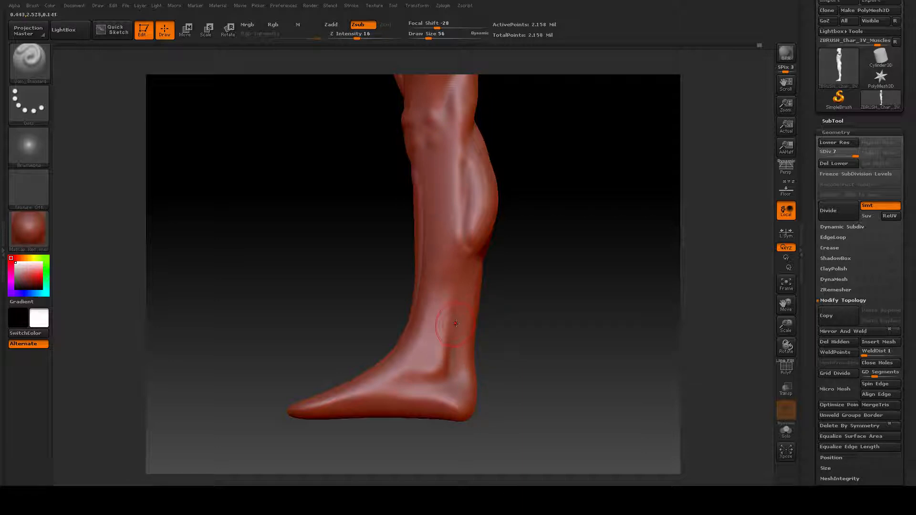
{"action": "left_click_drag", "start_coordinate": [460, 300], "coordinate": [464, 295], "text": "shift"}
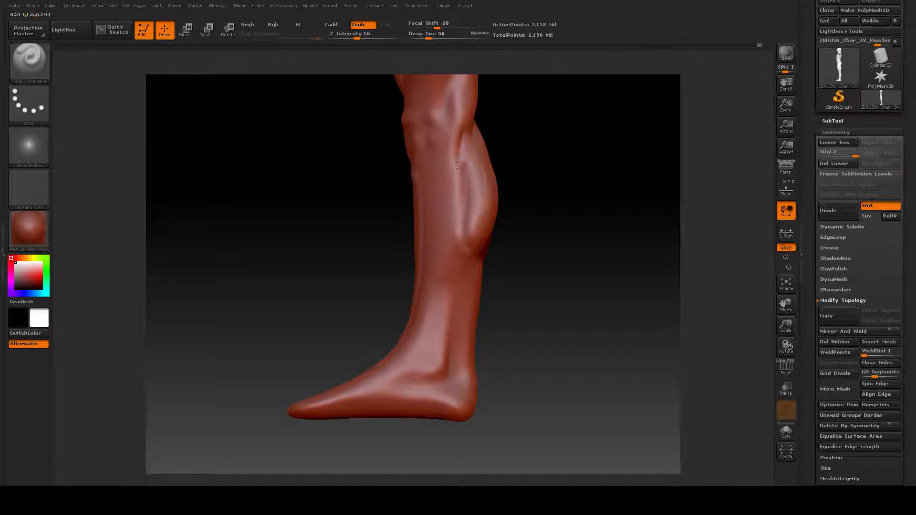
{"action": "mouse_move", "coordinate": [456, 165]}
{"action": "left_mouse_down"}
{"action": "mouse_move", "coordinate": [450, 311]}
{"action": "mouse_move", "coordinate": [463, 368]}
{"action": "mouse_move", "coordinate": [455, 361]}
{"action": "left_mouse_up"}
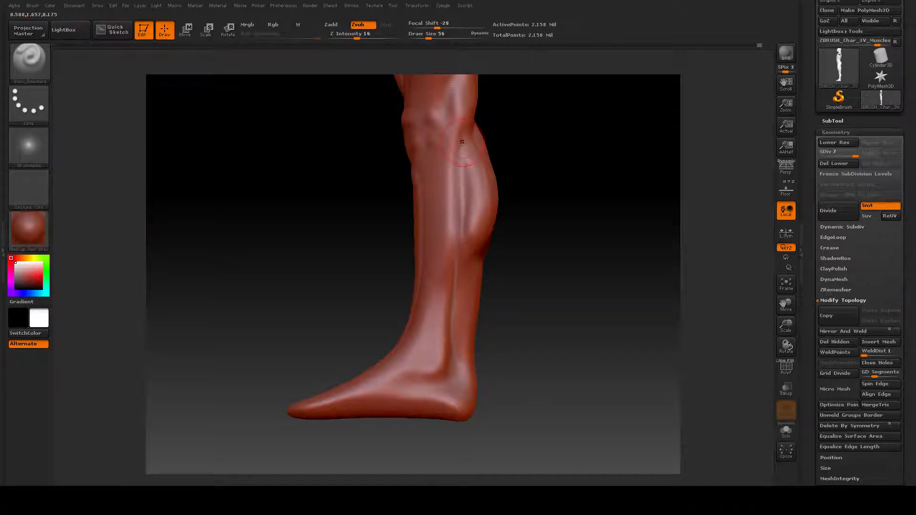
{"action": "left_click_drag", "start_coordinate": [531, 289], "coordinate": [535, 288]}
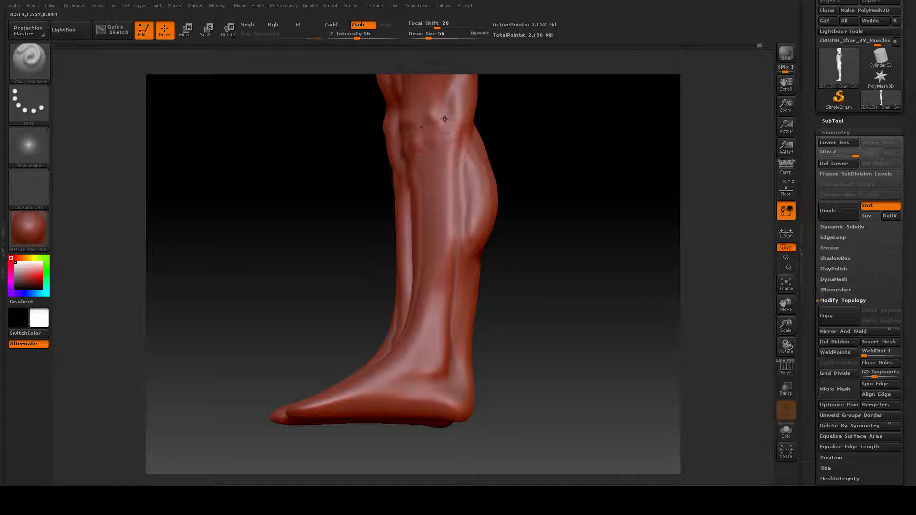
{"action": "left_click_drag", "start_coordinate": [444, 119], "coordinate": [441, 145]}
{"action": "key", "text": "ctrl+z"}
{"action": "key", "text": "ctrl+z"}
{"action": "key", "text": "ctrl+z"}
{"action": "key", "text": "ctrl+z"}
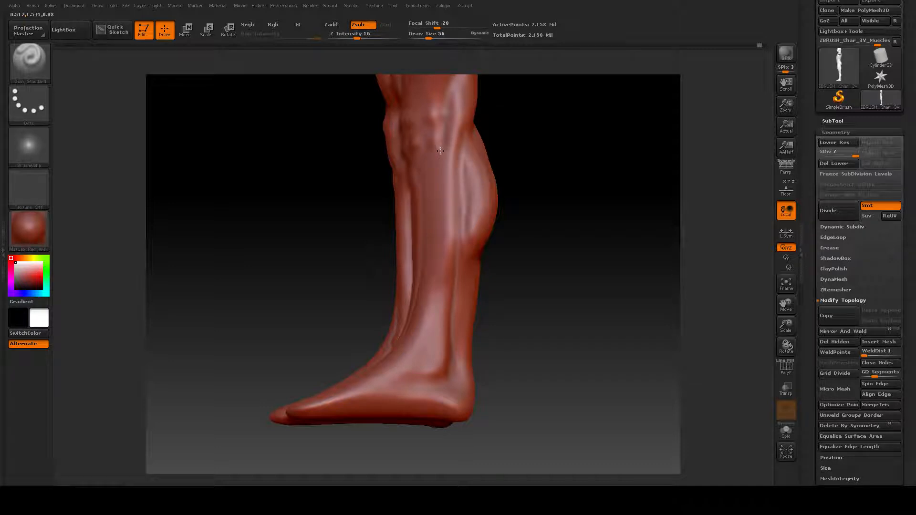
- Carve a long groove from below the outer knee down the outer shin toward the ankle and smooth it
{"action": "left_click_drag", "start_coordinate": [439, 153], "coordinate": [434, 333]}
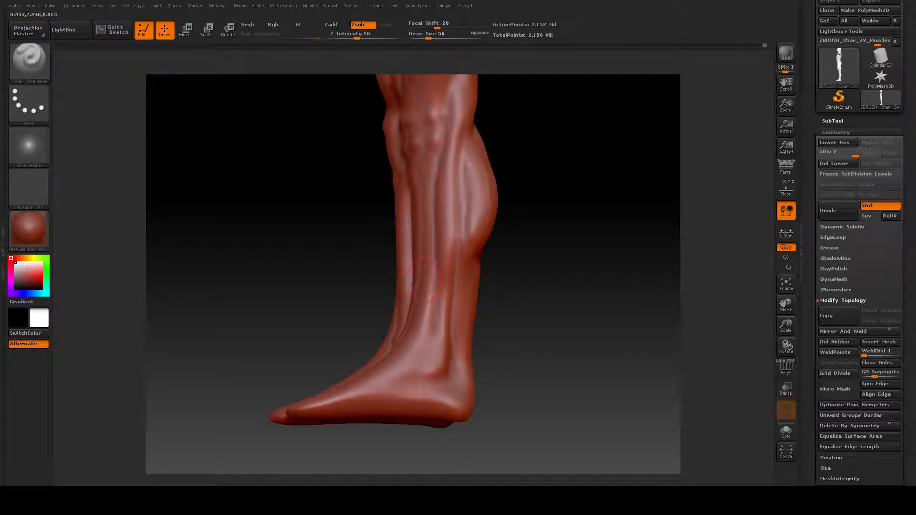
{"action": "key", "text": "shift"}
{"action": "left_click_drag", "start_coordinate": [546, 364], "coordinate": [548, 359]}
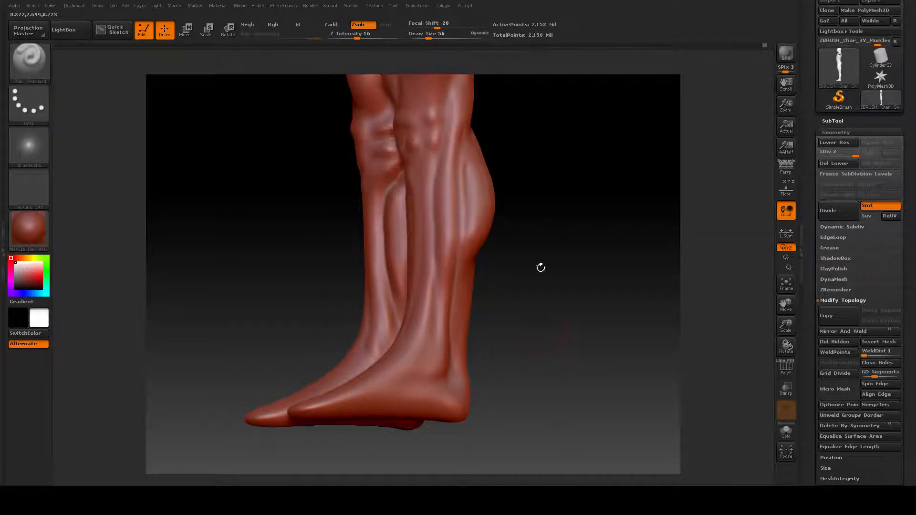
- Check the outer shin grooves from the side and front, and smooth them into the surrounding muscles
{"action": "left_click_drag", "start_coordinate": [539, 265], "coordinate": [572, 272]}
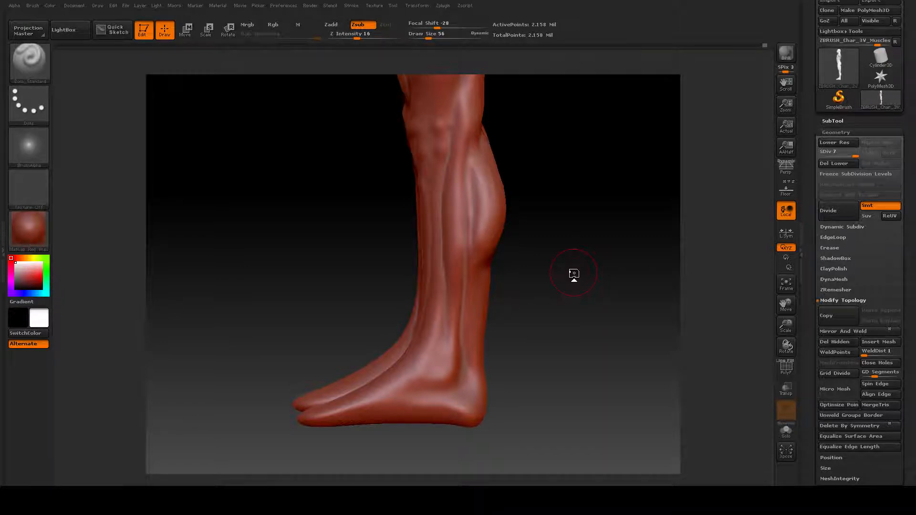
{"action": "left_click_drag", "start_coordinate": [574, 274], "coordinate": [632, 258]}
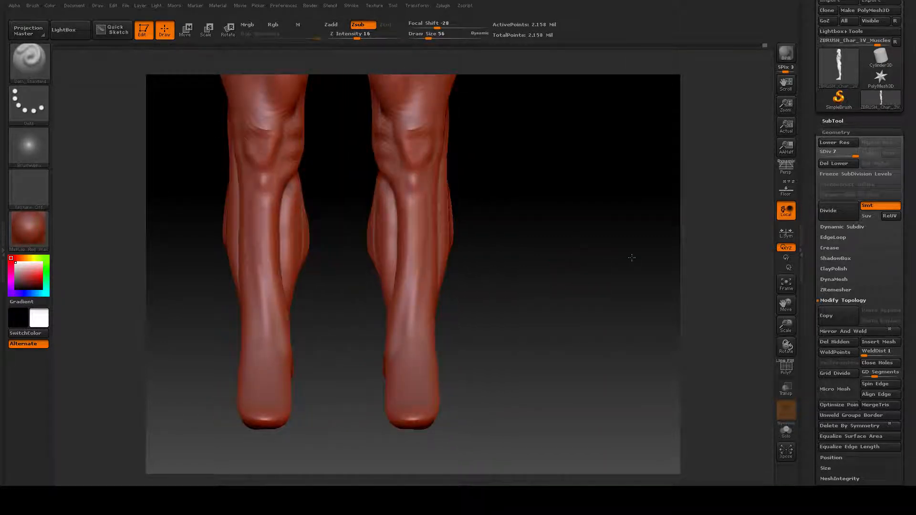
{"action": "mouse_move", "coordinate": [556, 282]}
{"action": "left_mouse_down"}
{"action": "mouse_move", "coordinate": [515, 291]}
{"action": "mouse_move", "coordinate": [544, 283]}
{"action": "left_mouse_up"}
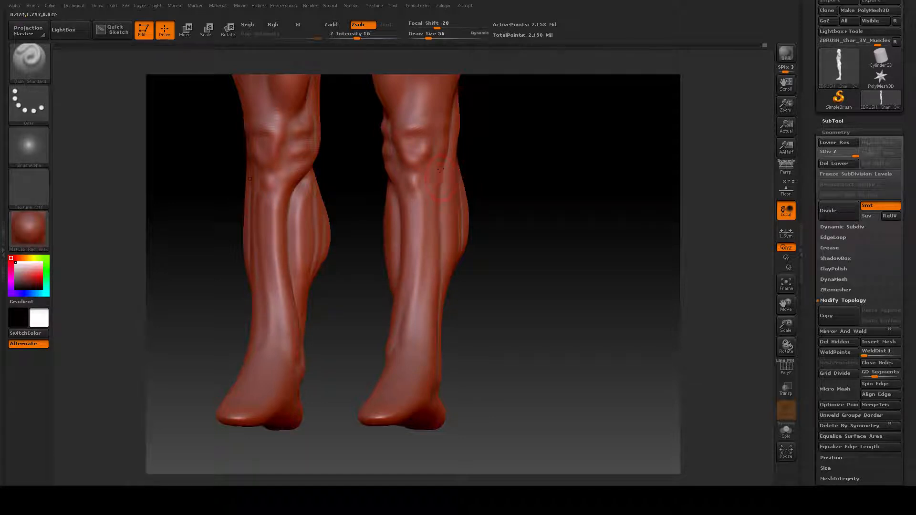
{"action": "left_click_drag", "start_coordinate": [525, 245], "coordinate": [506, 253]}
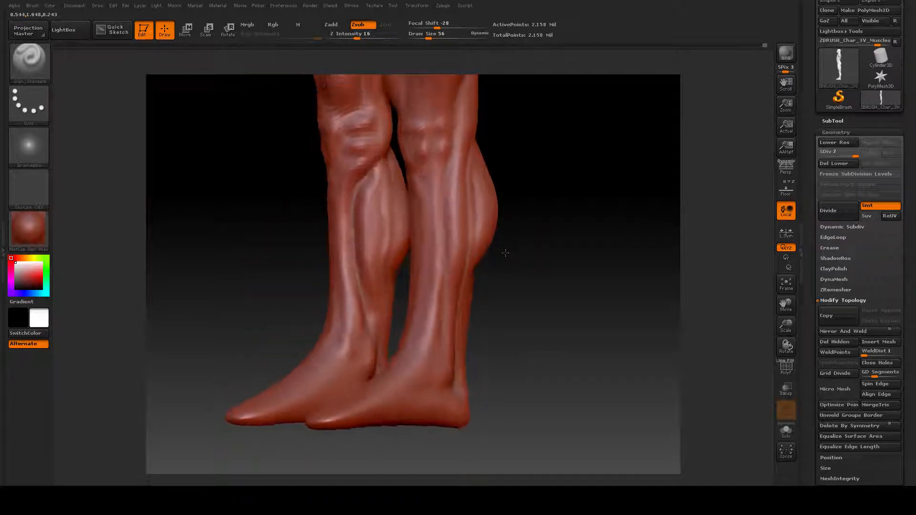
{"action": "key", "text": "shift"}
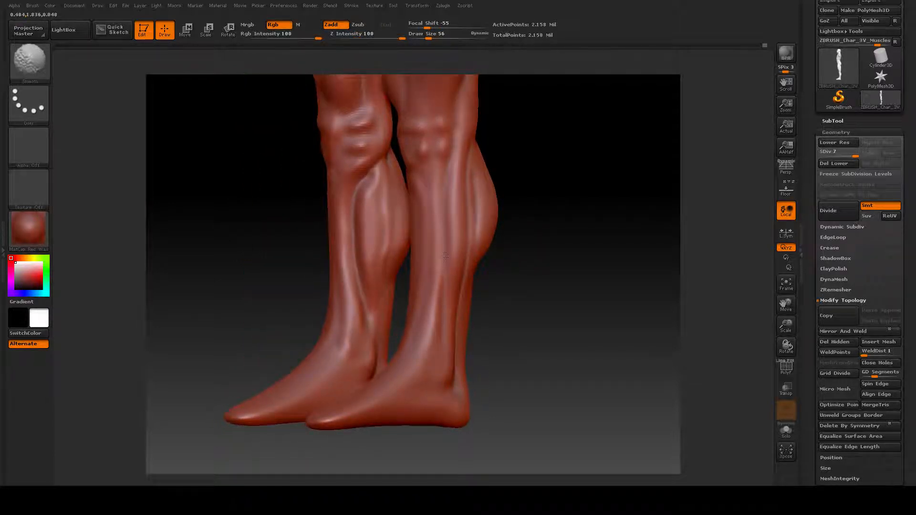
- Carve a diagonal groove from the outer mid-shin down to the front of the ankle
{"action": "left_click_drag", "start_coordinate": [525, 288], "coordinate": [548, 286]}
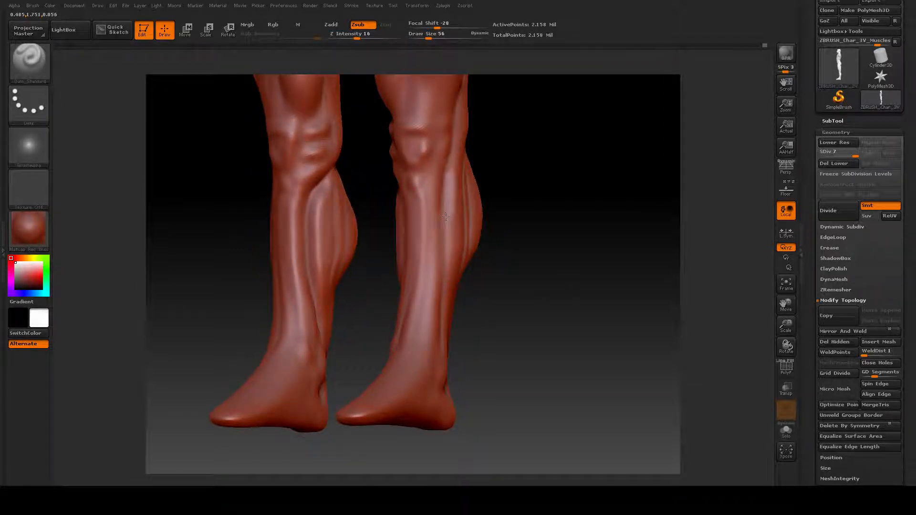
{"action": "left_click_drag", "start_coordinate": [440, 242], "coordinate": [396, 357]}
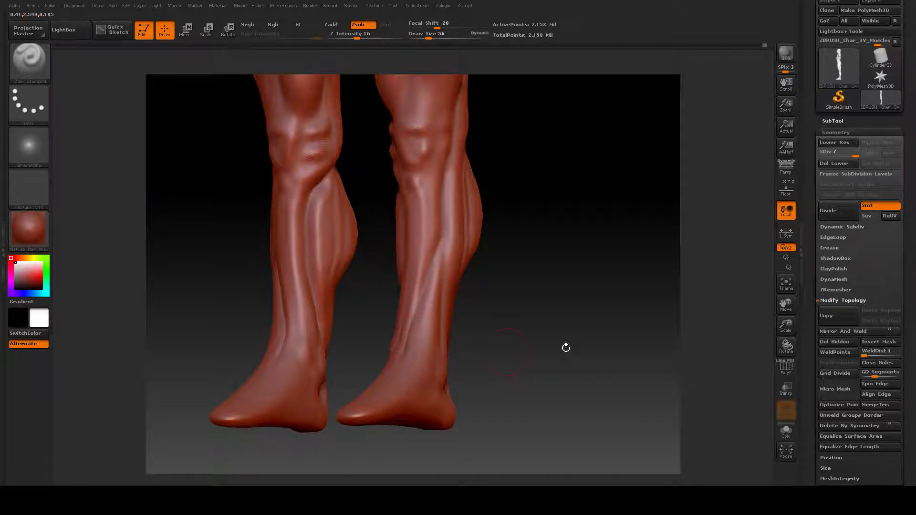
- Undo the last diagonal groove on the outer shin and reexamine the lower legs from the front
{"action": "left_click_drag", "start_coordinate": [566, 346], "coordinate": [576, 349], "text": "shift"}
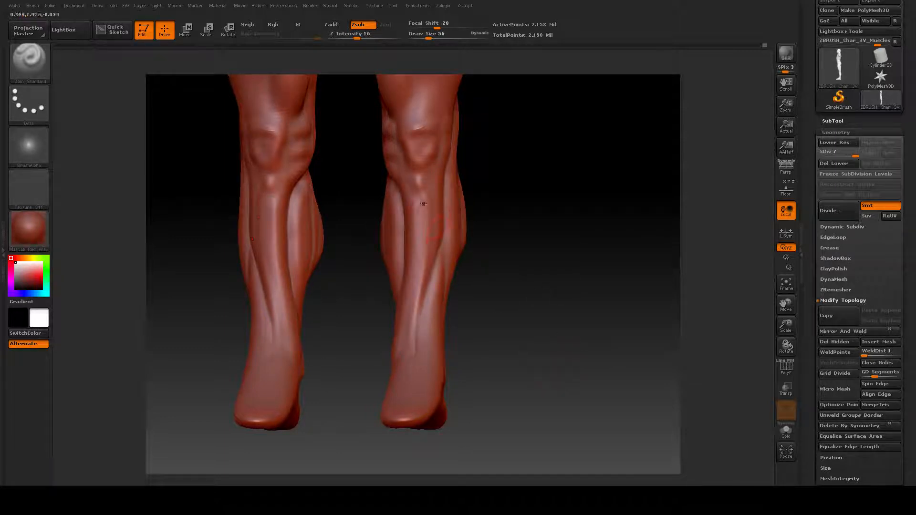
{"action": "key", "text": "ctrl+z"}
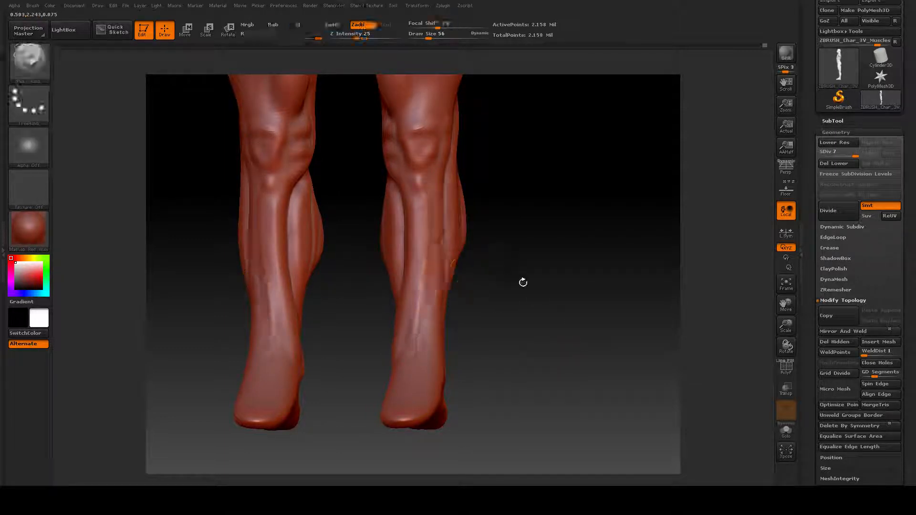
{"action": "left_click_drag", "start_coordinate": [523, 282], "coordinate": [521, 284]}
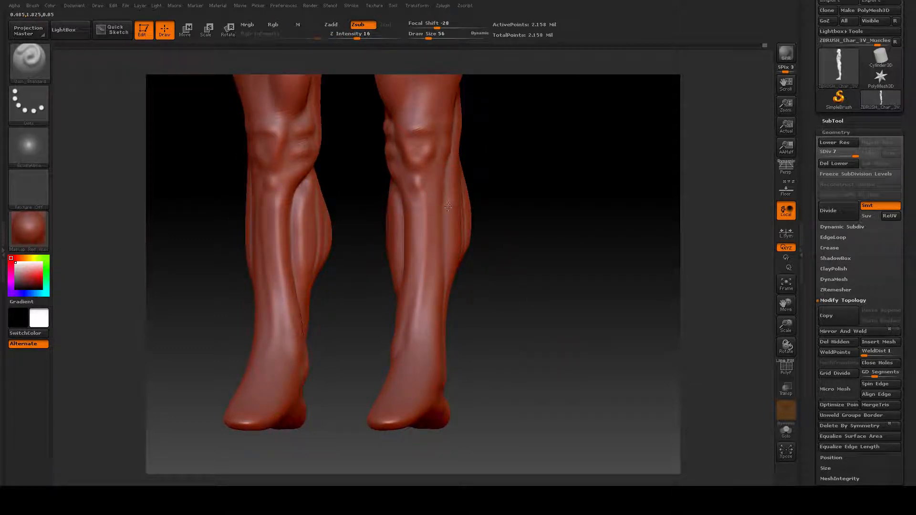
- Try a long diagonal groove from below the outer knee across the shin to above the front of the ankle
{"action": "mouse_move", "coordinate": [448, 206]}
{"action": "left_mouse_down"}
{"action": "mouse_move", "coordinate": [433, 297]}
{"action": "mouse_move", "coordinate": [406, 345]}
{"action": "left_mouse_up"}
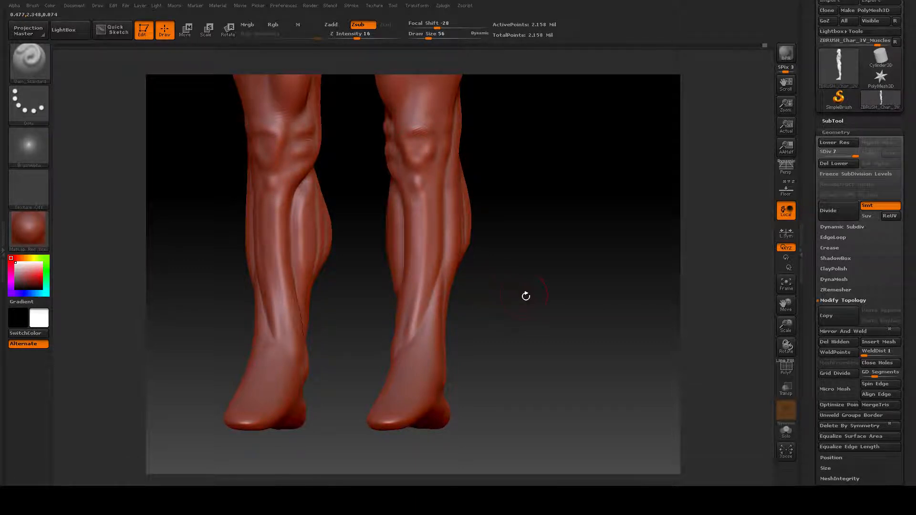
{"action": "left_click_drag", "start_coordinate": [526, 296], "coordinate": [527, 295]}
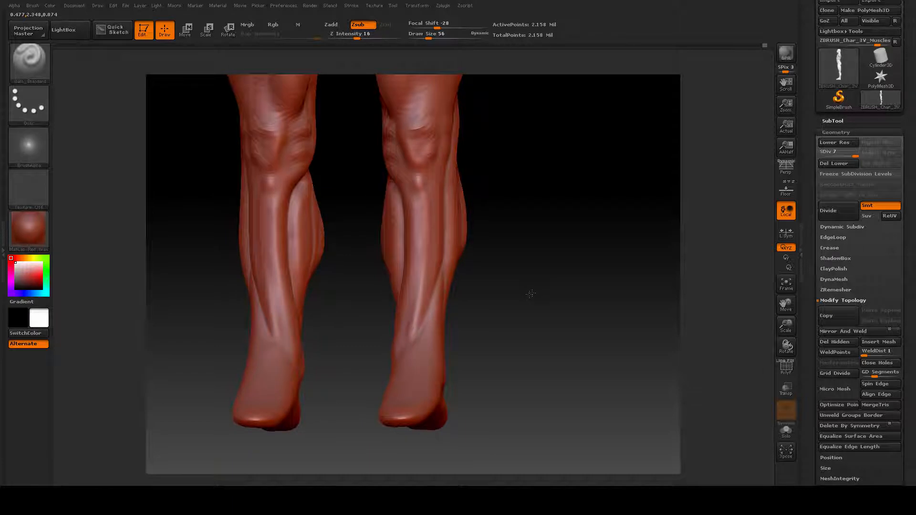
{"action": "mouse_move", "coordinate": [531, 294]}
{"action": "left_mouse_down"}
{"action": "mouse_move", "coordinate": [542, 279]}
{"action": "mouse_move", "coordinate": [498, 258]}
{"action": "left_mouse_up"}
{"action": "mouse_move", "coordinate": [446, 188]}
{"action": "left_mouse_down"}
{"action": "mouse_move", "coordinate": [441, 246]}
{"action": "mouse_move", "coordinate": [411, 344]}
{"action": "left_mouse_up"}
{"action": "mouse_move", "coordinate": [505, 291]}
{"action": "left_mouse_down"}
{"action": "mouse_move", "coordinate": [484, 290]}
{"action": "mouse_move", "coordinate": [498, 298]}
{"action": "left_mouse_up"}
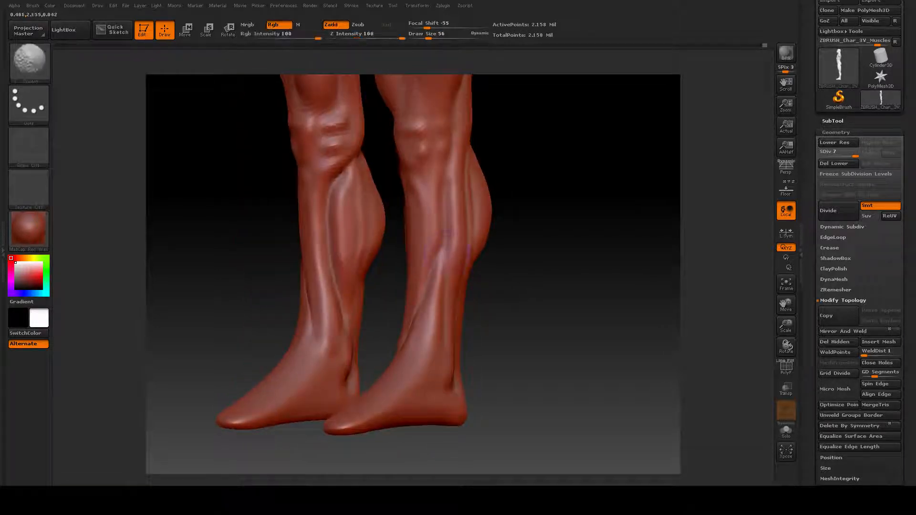
{"action": "left_click_drag", "start_coordinate": [445, 233], "coordinate": [439, 244], "text": "shift"}
{"action": "key", "text": "ctrl+z"}
{"action": "key", "text": "ctrl+z"}
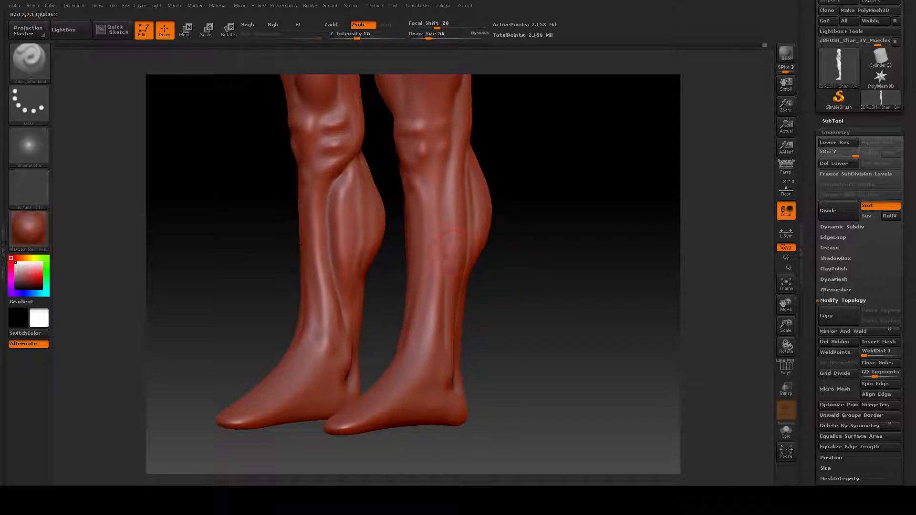
- Try a shorter groove from below the outer knee to the middle of the shin
{"action": "mouse_move", "coordinate": [442, 185]}
{"action": "left_mouse_down"}
{"action": "mouse_move", "coordinate": [439, 246]}
{"action": "mouse_move", "coordinate": [422, 284]}
{"action": "left_mouse_up"}
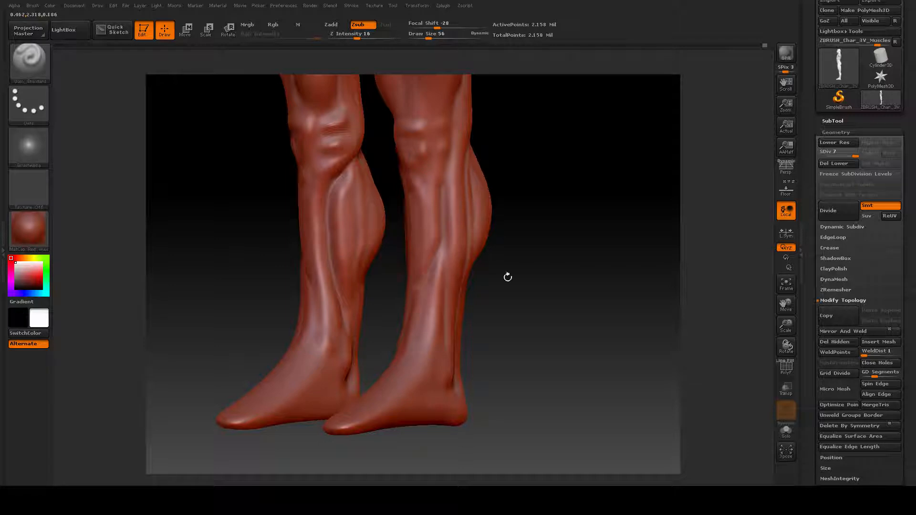
{"action": "mouse_move", "coordinate": [507, 277]}
{"action": "left_mouse_down"}
{"action": "mouse_move", "coordinate": [537, 268]}
{"action": "mouse_move", "coordinate": [536, 288]}
{"action": "left_mouse_up"}
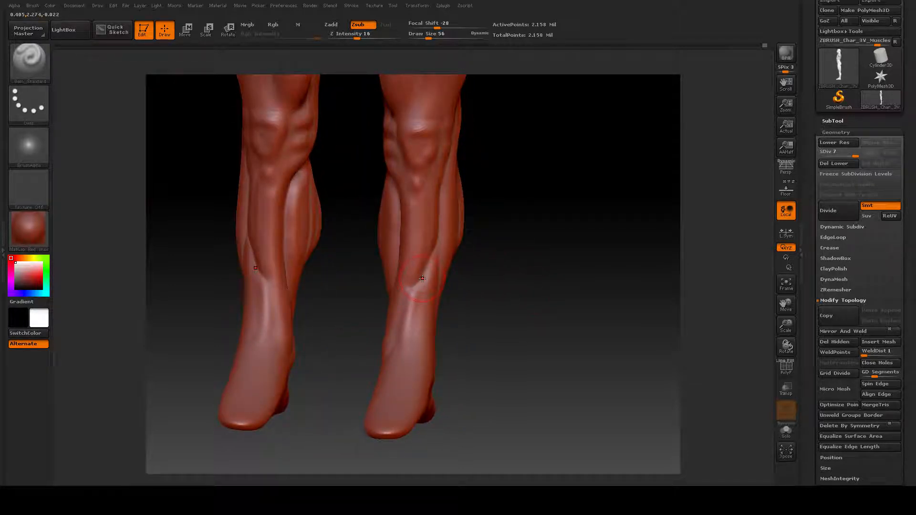
{"action": "key", "text": "ctrl+z"}
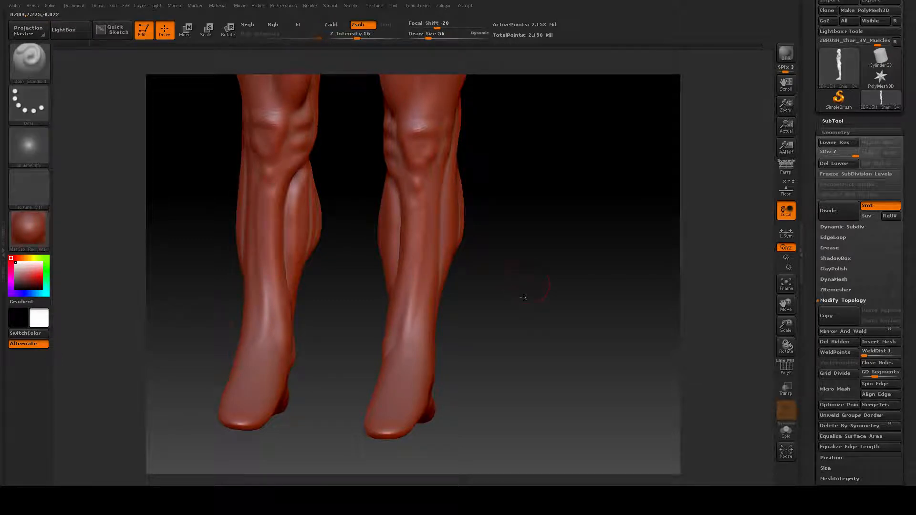
- Carve a groove from the front of the lower shin just above the ankle diagonally up the outer shin
{"action": "mouse_move", "coordinate": [524, 297]}
{"action": "left_mouse_down"}
{"action": "mouse_move", "coordinate": [522, 288]}
{"action": "mouse_move", "coordinate": [509, 292]}
{"action": "left_mouse_up"}
{"action": "left_click_drag", "start_coordinate": [413, 321], "coordinate": [410, 323]}
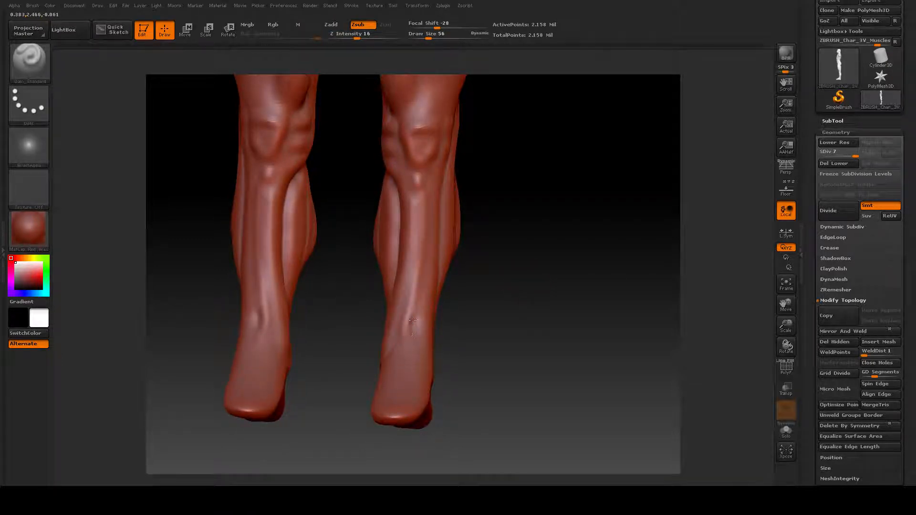
{"action": "left_click_drag", "start_coordinate": [520, 298], "coordinate": [479, 249]}
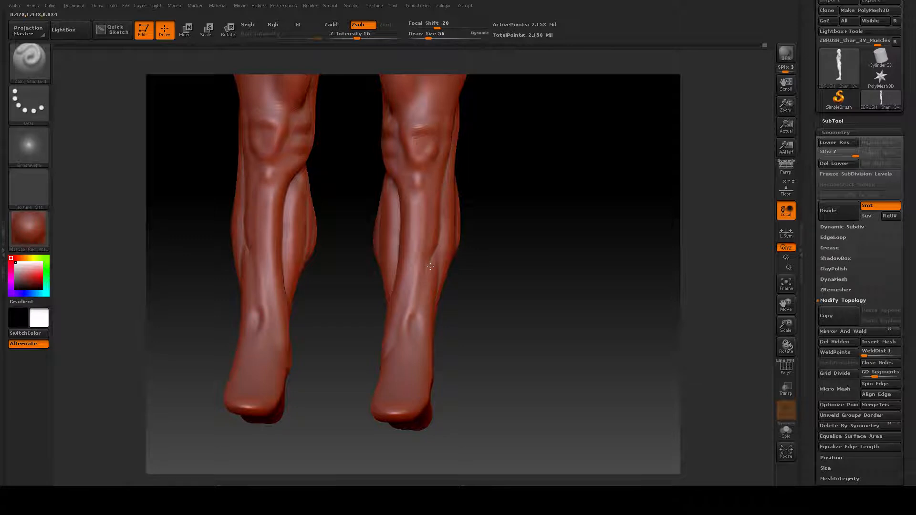
{"action": "key", "text": "ctrl"}
{"action": "key", "text": "ctrl+z"}
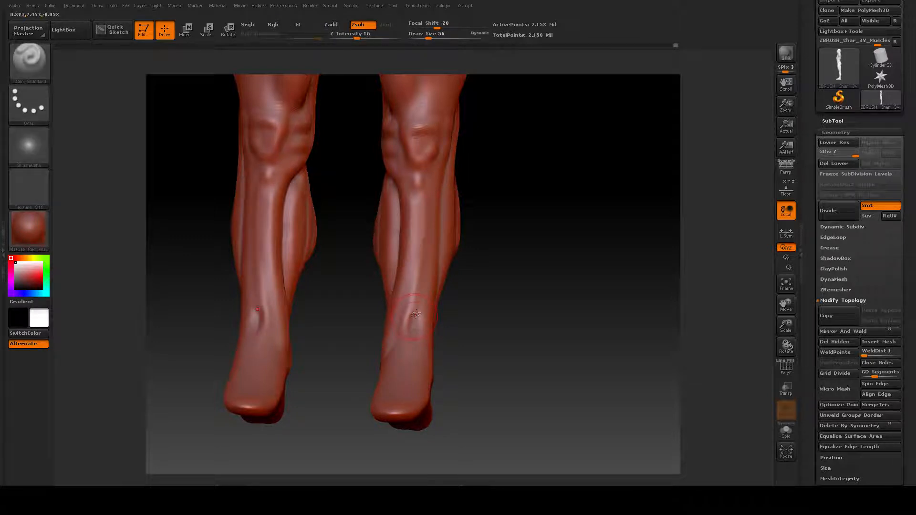
{"action": "left_click_drag", "start_coordinate": [416, 313], "coordinate": [444, 216]}
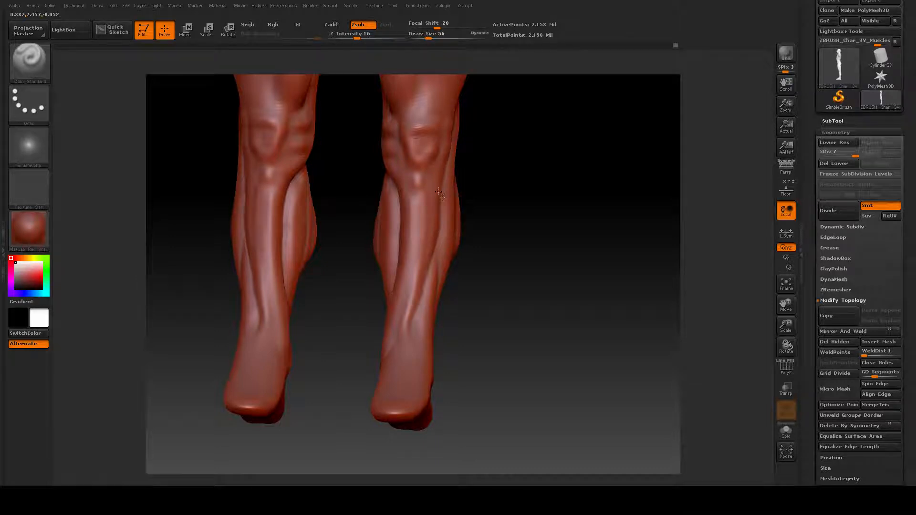
{"action": "key", "text": "shift"}
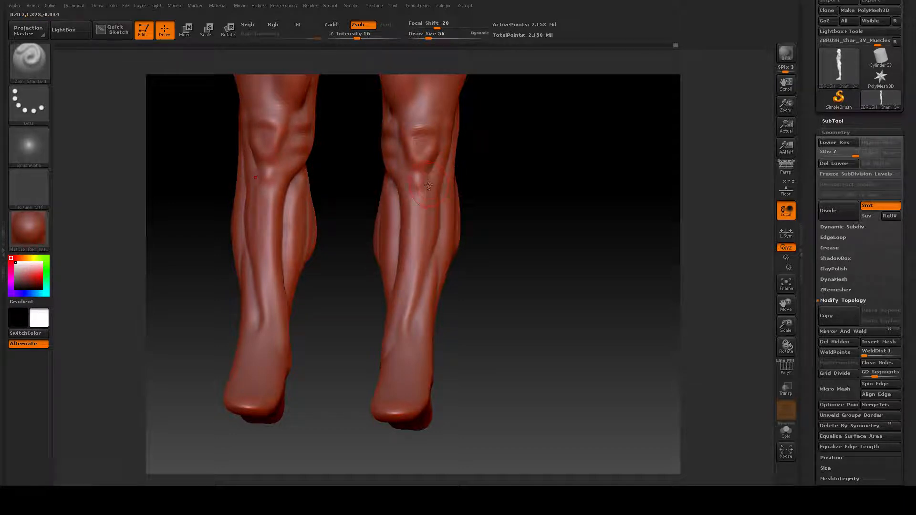
- Carve a groove from below the kneecap down along the shinbone toward the inner shin and smooth it
{"action": "mouse_move", "coordinate": [429, 185]}
{"action": "left_mouse_down"}
{"action": "mouse_move", "coordinate": [401, 261]}
{"action": "mouse_move", "coordinate": [399, 316]}
{"action": "left_mouse_up"}
{"action": "key", "text": "shift"}
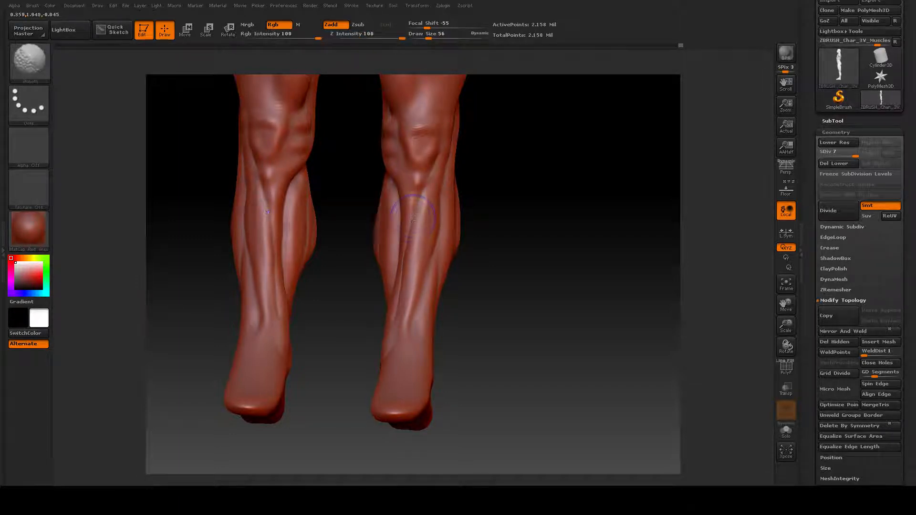
{"action": "left_click_drag", "start_coordinate": [410, 233], "coordinate": [406, 291], "text": "shift"}
- Carve and soften tendon grooves on the lower outer shin above the ankle, checking them from the sides and front
{"action": "mouse_move", "coordinate": [450, 317]}
{"action": "left_mouse_down"}
{"action": "mouse_move", "coordinate": [572, 266]}
{"action": "mouse_move", "coordinate": [552, 245]}
{"action": "mouse_move", "coordinate": [548, 269]}
{"action": "mouse_move", "coordinate": [577, 300]}
{"action": "mouse_move", "coordinate": [566, 300]}
{"action": "mouse_move", "coordinate": [557, 346]}
{"action": "mouse_move", "coordinate": [511, 344]}
{"action": "left_mouse_up"}
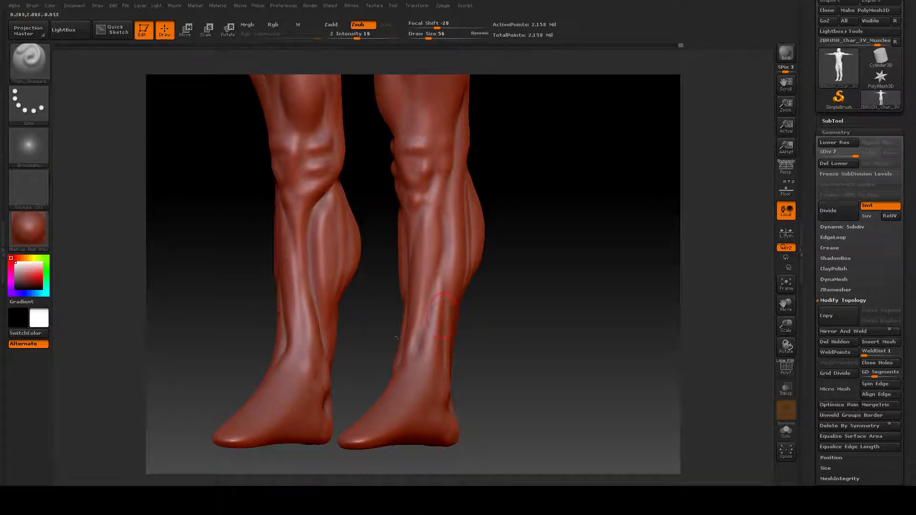
{"action": "mouse_move", "coordinate": [442, 335]}
{"action": "left_mouse_down"}
{"action": "mouse_move", "coordinate": [410, 390]}
{"action": "mouse_move", "coordinate": [426, 308]}
{"action": "left_mouse_up"}
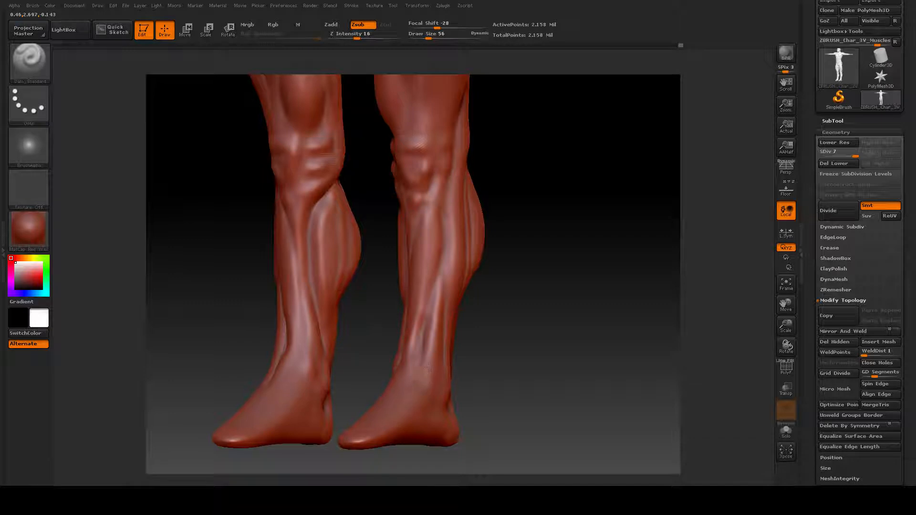
{"action": "left_click_drag", "start_coordinate": [422, 372], "coordinate": [441, 338]}
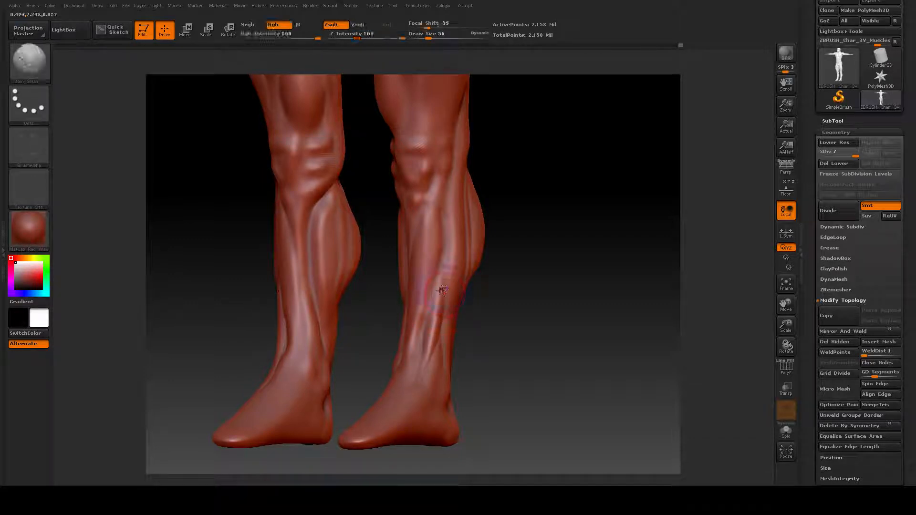
{"action": "mouse_move", "coordinate": [587, 340]}
{"action": "left_mouse_down"}
{"action": "mouse_move", "coordinate": [597, 380]}
{"action": "mouse_move", "coordinate": [448, 385]}
{"action": "left_mouse_up"}
{"action": "mouse_move", "coordinate": [519, 420]}
{"action": "left_mouse_down"}
{"action": "mouse_move", "coordinate": [568, 374]}
{"action": "mouse_move", "coordinate": [585, 376]}
{"action": "mouse_move", "coordinate": [570, 365]}
{"action": "mouse_move", "coordinate": [569, 372]}
{"action": "left_mouse_up"}
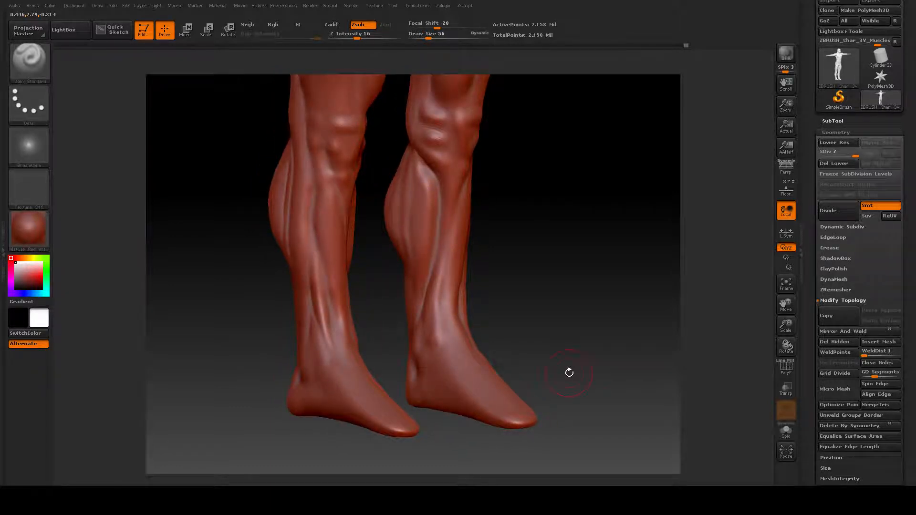
{"action": "mouse_move", "coordinate": [556, 292]}
{"action": "left_mouse_down"}
{"action": "mouse_move", "coordinate": [552, 270]}
{"action": "mouse_move", "coordinate": [506, 270]}
{"action": "mouse_move", "coordinate": [530, 253]}
{"action": "left_mouse_up"}
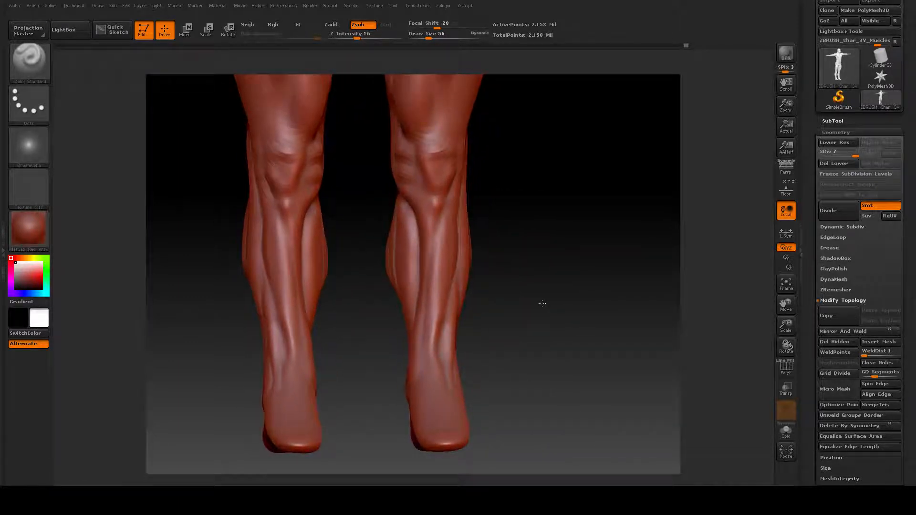
{"action": "left_click_drag", "start_coordinate": [542, 303], "coordinate": [536, 327]}
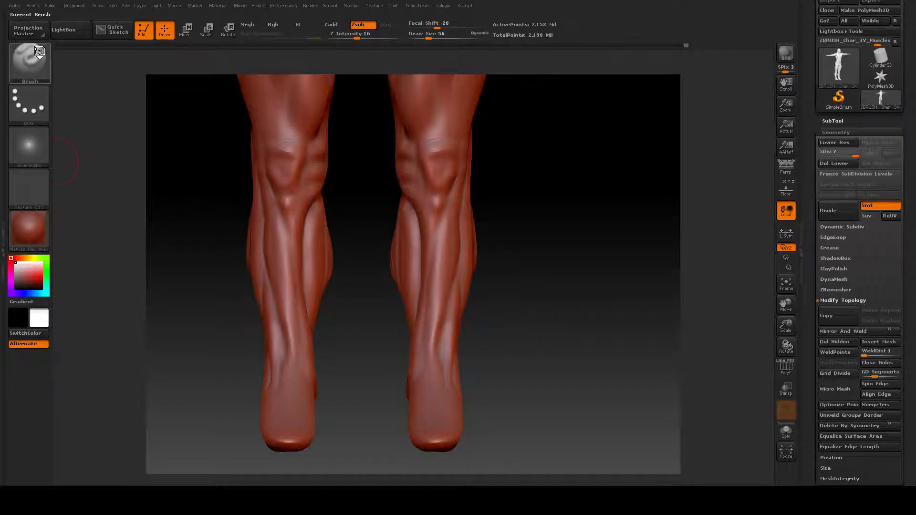
- Switch to the Move brush with a Draw Size of 101 and frame both lower legs from the front
{"action": "left_click", "coordinate": [39, 51]}
{"action": "left_click", "coordinate": [252, 72]}
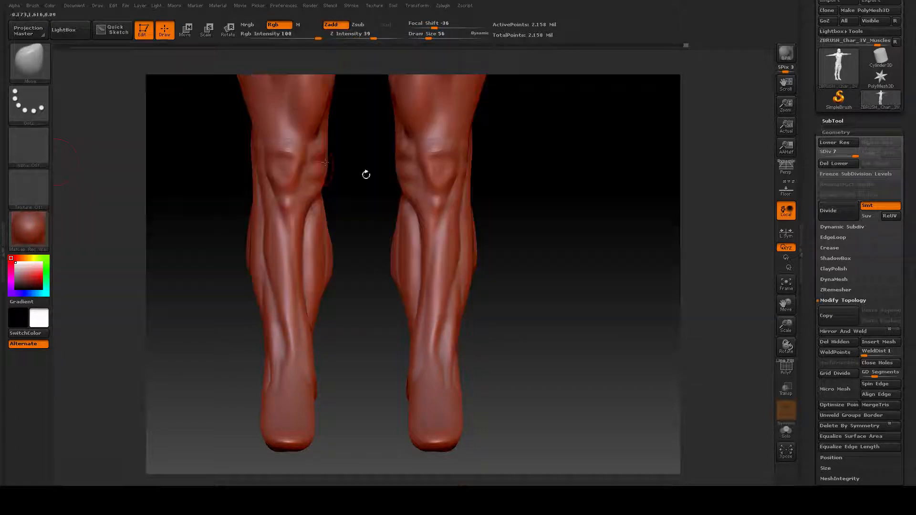
{"action": "key", "text": "space"}
{"action": "left_click_drag", "start_coordinate": [409, 174], "coordinate": [421, 174]}
{"action": "mouse_move", "coordinate": [563, 262]}
{"action": "right_mouse_down", "text": "alt"}
{"action": "mouse_move", "coordinate": [593, 266]}
{"action": "mouse_move", "coordinate": [568, 262]}
{"action": "right_mouse_up", "text": "alt"}
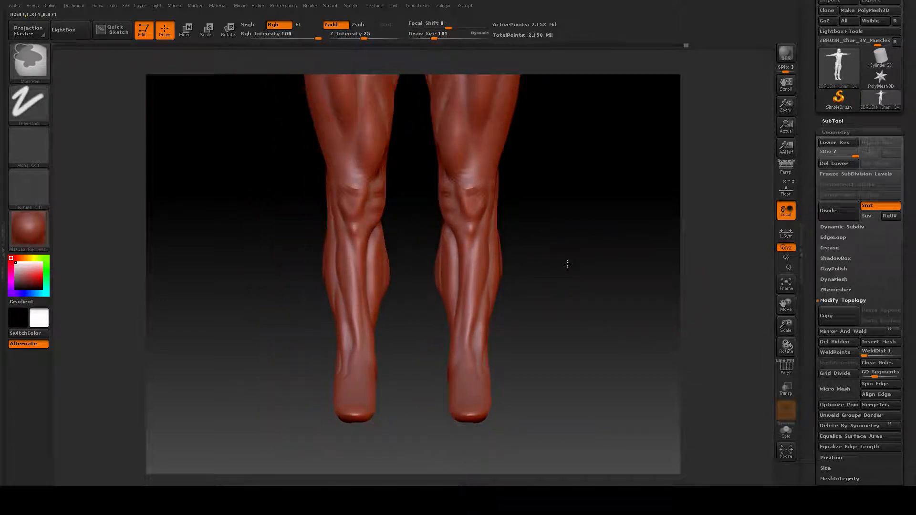
- Turn on the floor grid and compare the legs with the reference outline from the front and side
{"action": "left_click", "coordinate": [786, 193]}
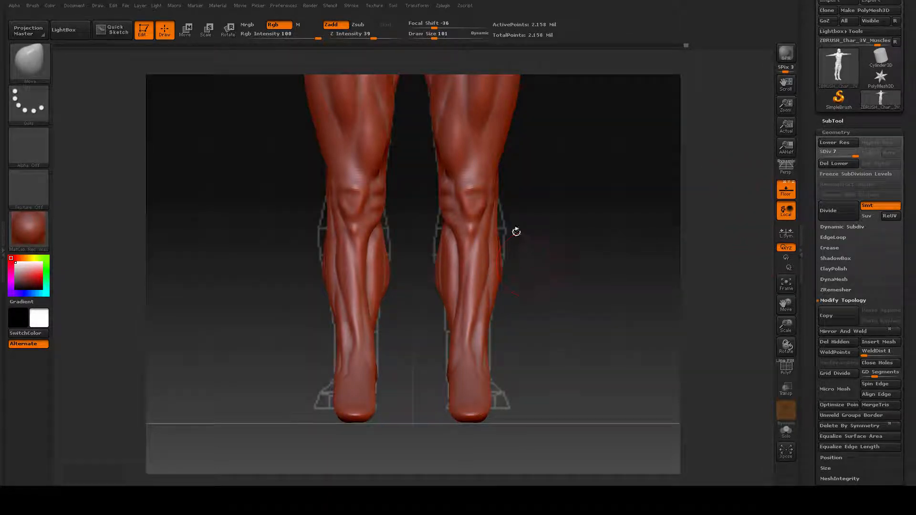
{"action": "left_click_drag", "start_coordinate": [563, 217], "coordinate": [539, 223], "text": "alt"}
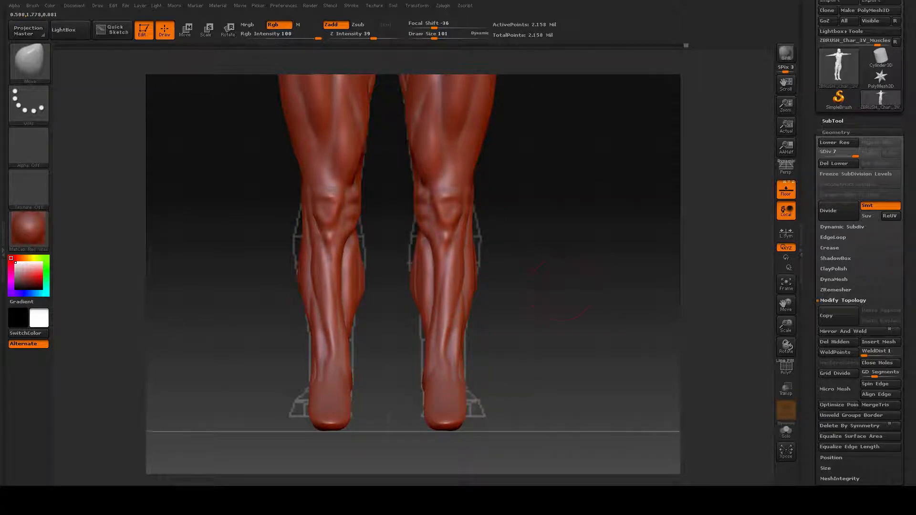
{"action": "left_click_drag", "start_coordinate": [559, 290], "coordinate": [607, 292]}
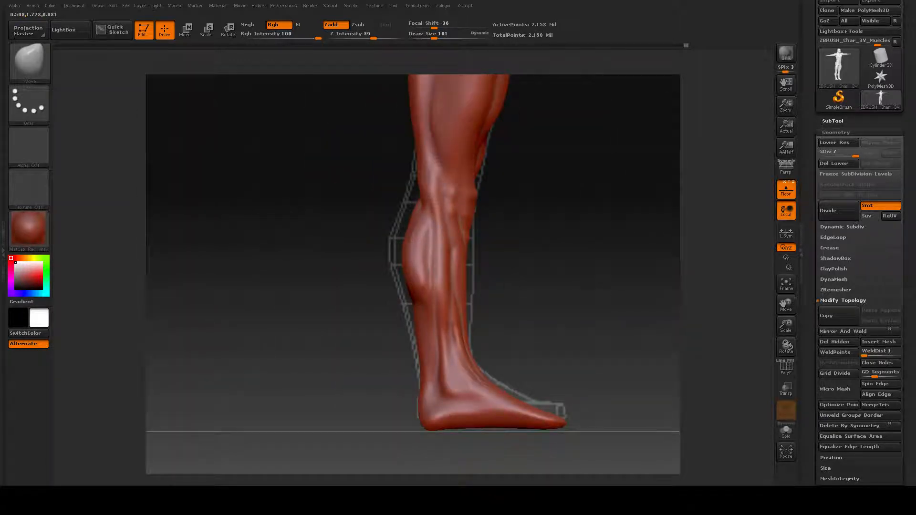
{"action": "left_click_drag", "start_coordinate": [529, 211], "coordinate": [464, 213], "text": "alt"}
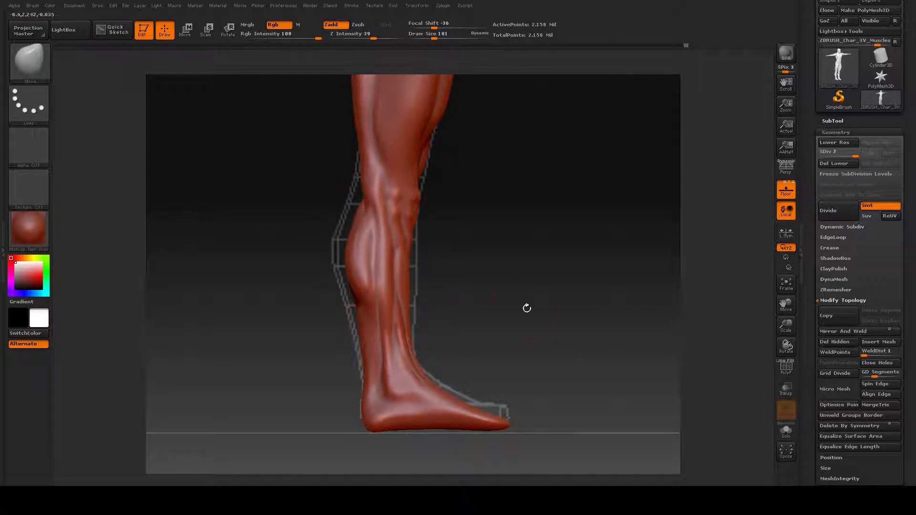
- Set the Move brush to Draw Size 208, Focal Shift 0 and Z Intensity 51
{"action": "key", "text": "space"}
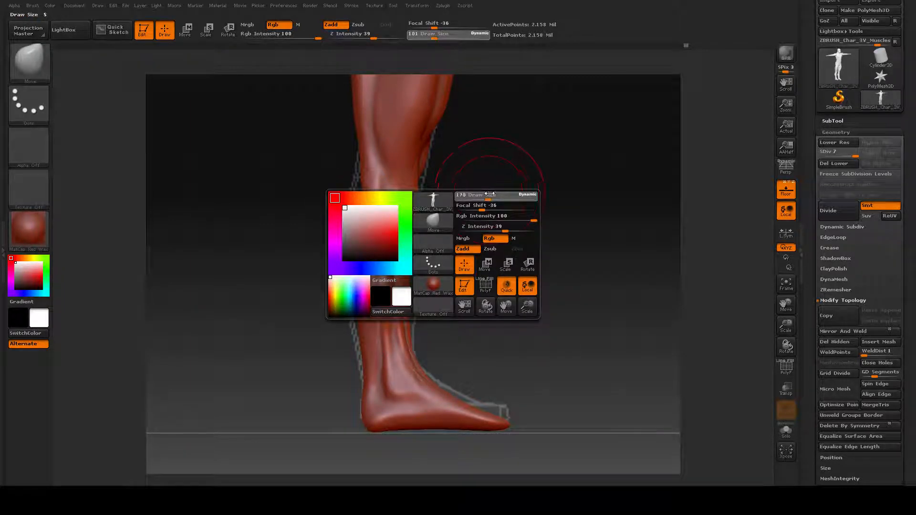
{"action": "left_click_drag", "start_coordinate": [493, 192], "coordinate": [505, 239]}
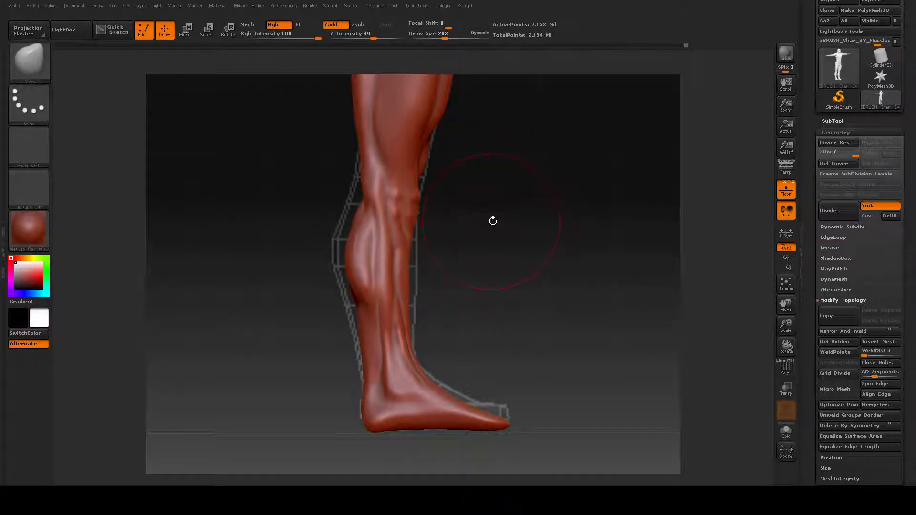
{"action": "key", "text": "space"}
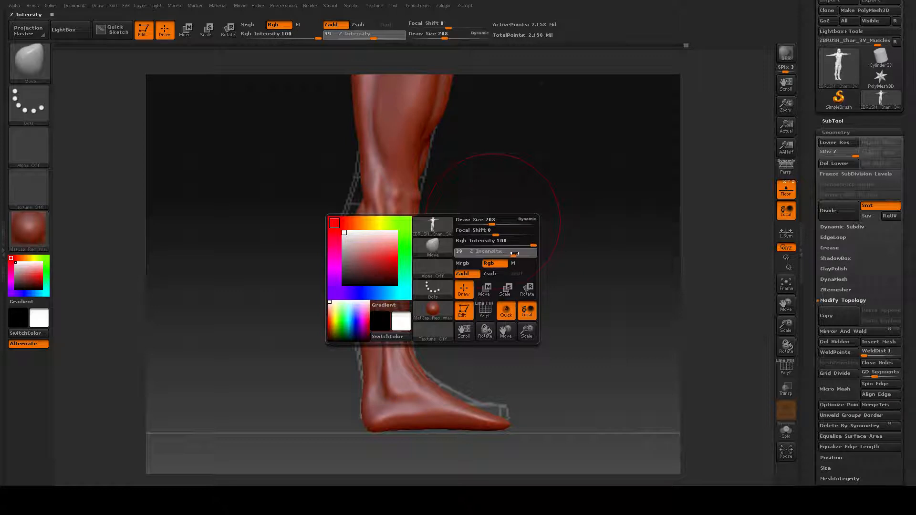
{"action": "left_click_drag", "start_coordinate": [511, 254], "coordinate": [520, 245]}
- Set the Move brush's Draw Size to 370 and pull the knee and calf toward the reference outline from the side
{"action": "left_click_drag", "start_coordinate": [516, 202], "coordinate": [511, 282], "text": "alt"}
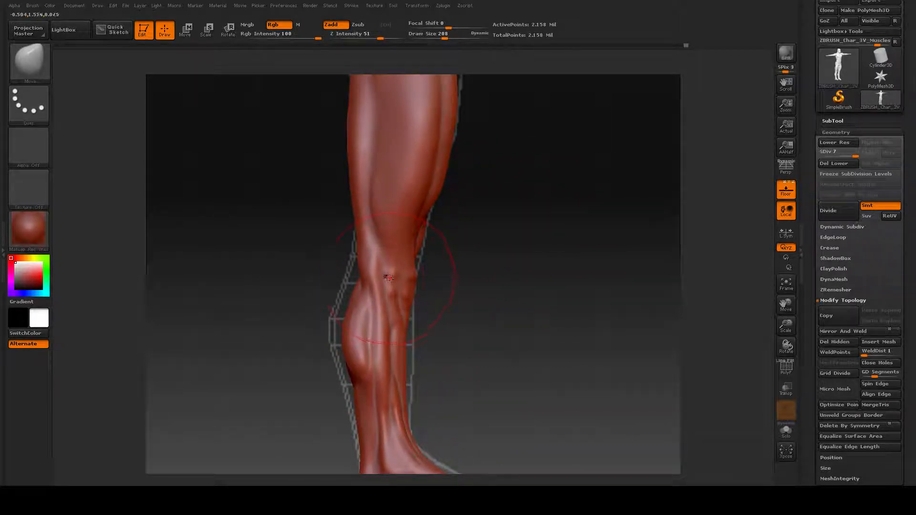
{"action": "key", "text": "space"}
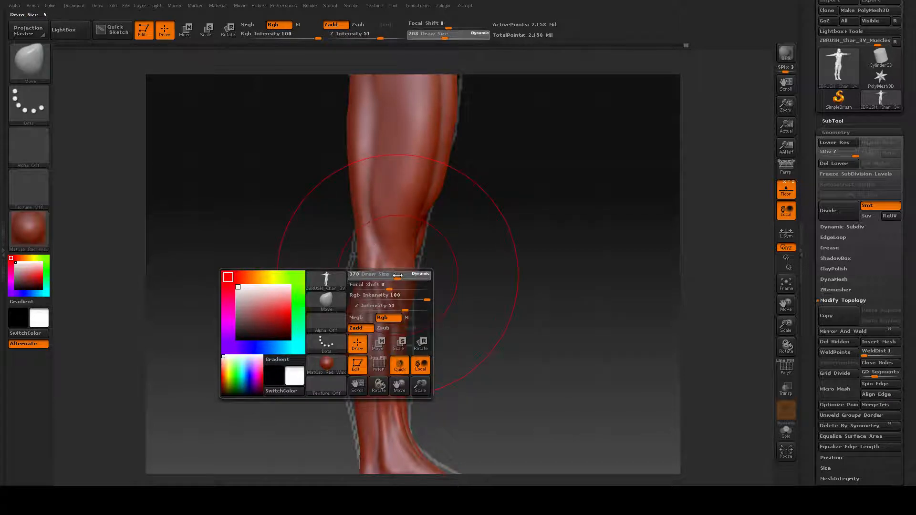
{"action": "mouse_move", "coordinate": [394, 275]}
{"action": "left_mouse_down"}
{"action": "mouse_move", "coordinate": [385, 275]}
{"action": "mouse_move", "coordinate": [391, 246]}
{"action": "left_mouse_up"}
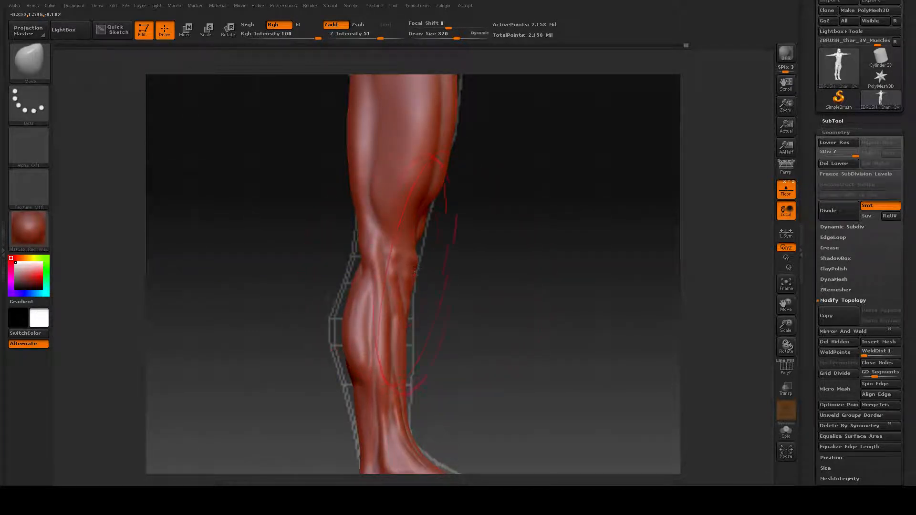
{"action": "left_click_drag", "start_coordinate": [445, 286], "coordinate": [453, 263], "text": "alt"}
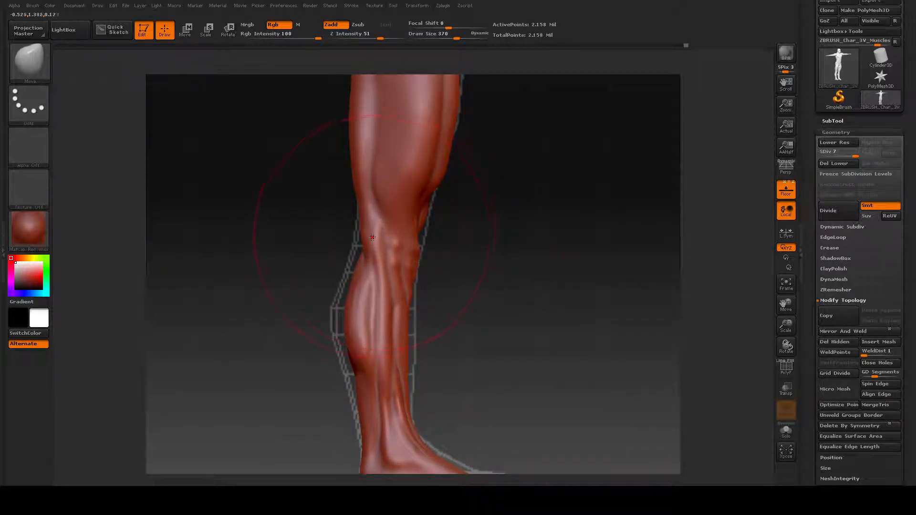
{"action": "left_click_drag", "start_coordinate": [369, 235], "coordinate": [370, 229]}
{"action": "left_click_drag", "start_coordinate": [345, 289], "coordinate": [349, 266]}
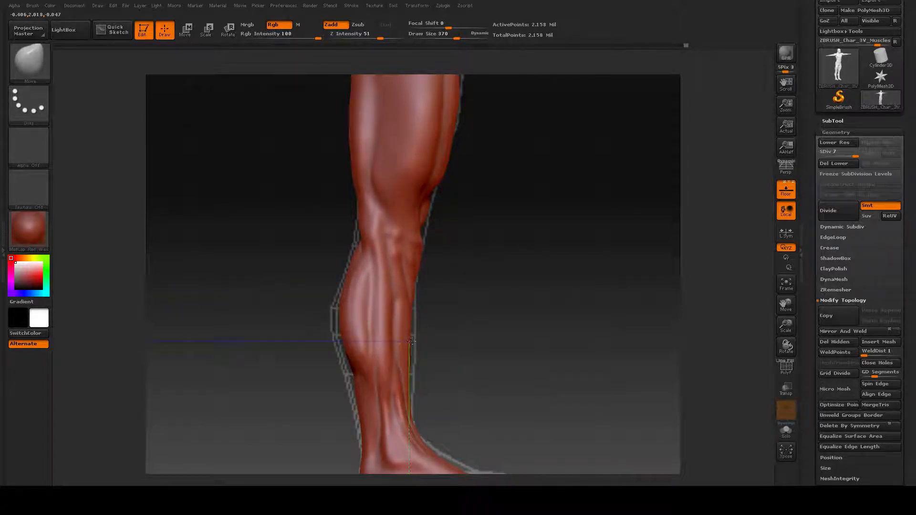
{"action": "left_click_drag", "start_coordinate": [354, 368], "coordinate": [351, 368]}
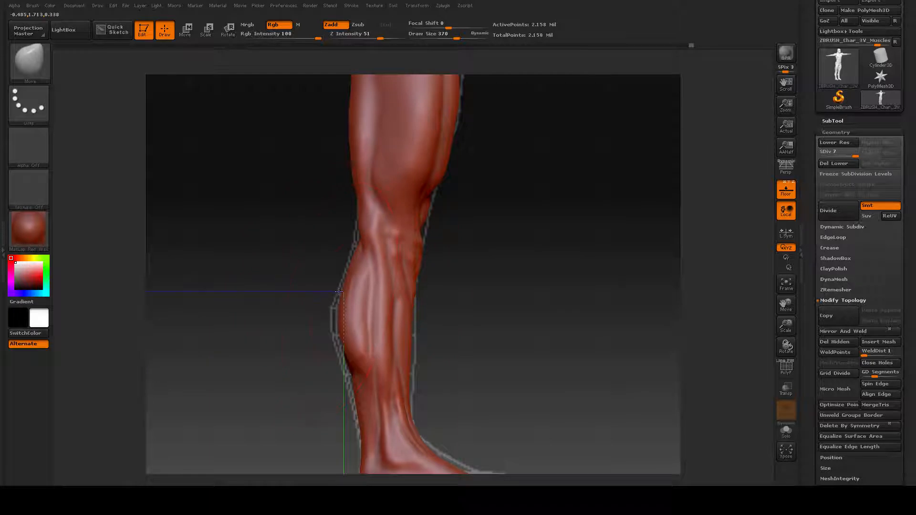
{"action": "left_click_drag", "start_coordinate": [345, 292], "coordinate": [341, 292]}
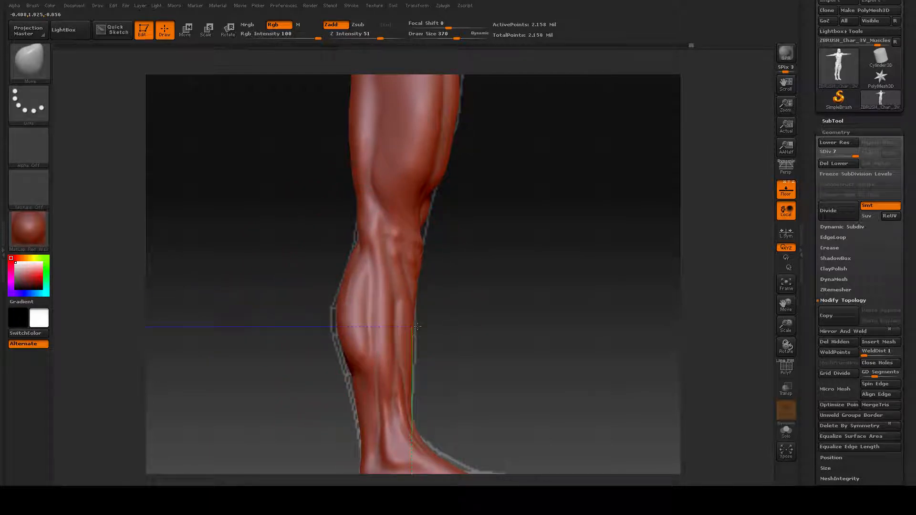
- Reshape the lower thigh contour just above the knee with the Move brush at Draw Size 160 and 89
{"action": "left_click_drag", "start_coordinate": [494, 237], "coordinate": [499, 324], "text": "alt"}
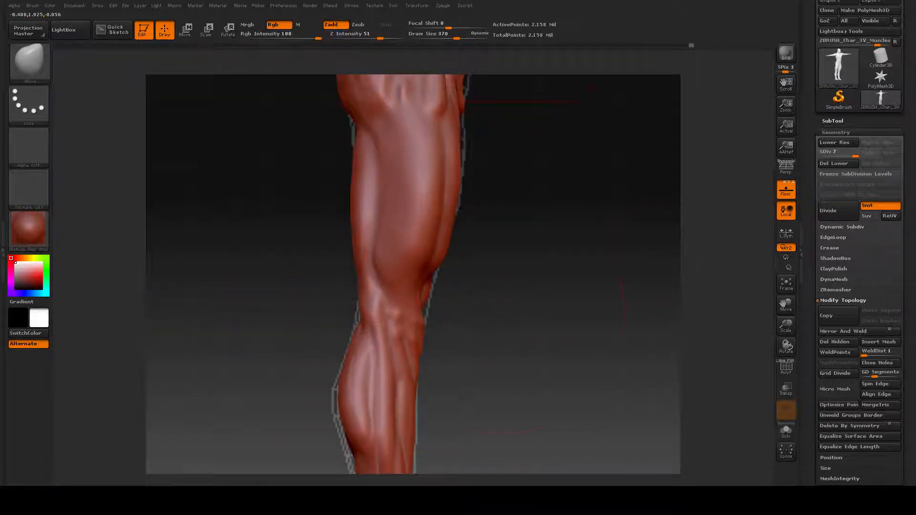
{"action": "key", "text": "space"}
{"action": "left_click_drag", "start_coordinate": [488, 287], "coordinate": [480, 289]}
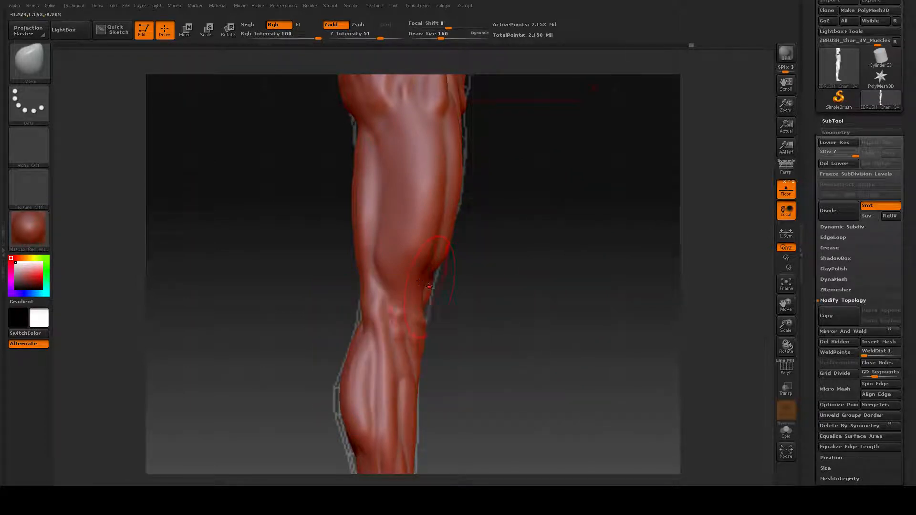
{"action": "mouse_move", "coordinate": [432, 283]}
{"action": "left_mouse_down"}
{"action": "mouse_move", "coordinate": [400, 298]}
{"action": "mouse_move", "coordinate": [464, 256]}
{"action": "mouse_move", "coordinate": [443, 266]}
{"action": "left_mouse_up"}
{"action": "key", "text": "space"}
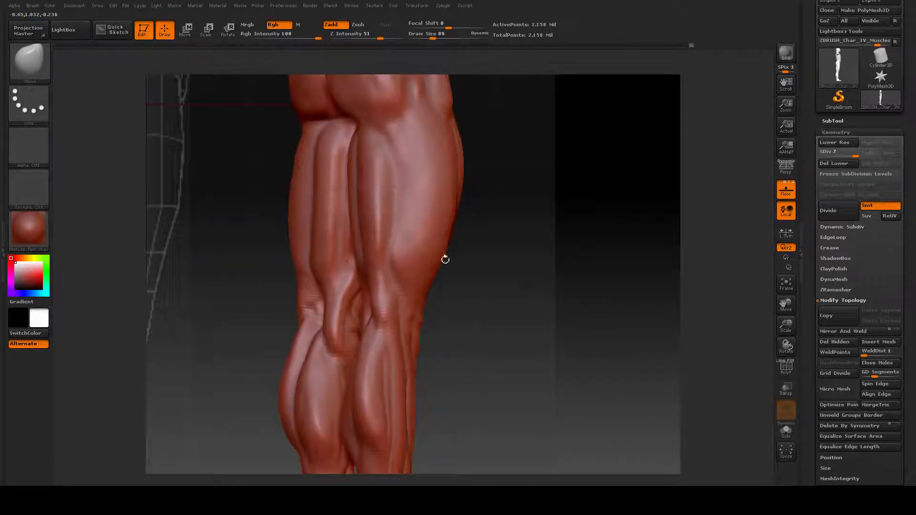
{"action": "left_click_drag", "start_coordinate": [437, 258], "coordinate": [444, 258]}
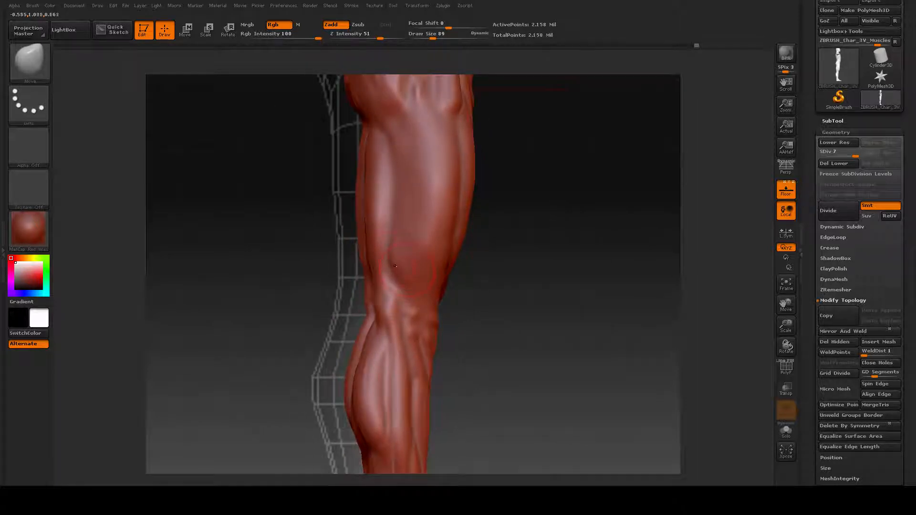
- Set Draw Size to 126, then adjust and smooth the outer side of the lower thigh above the knee
{"action": "key", "text": "space"}
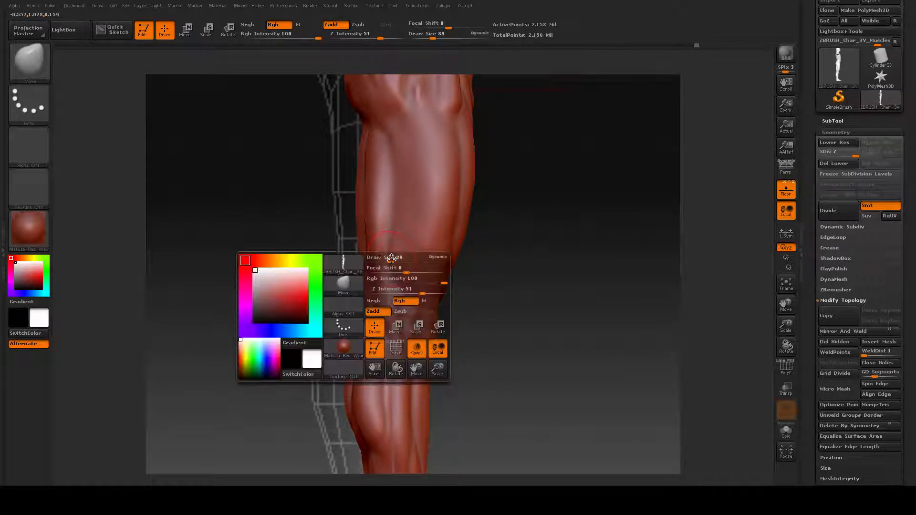
{"action": "left_click_drag", "start_coordinate": [392, 259], "coordinate": [397, 259]}
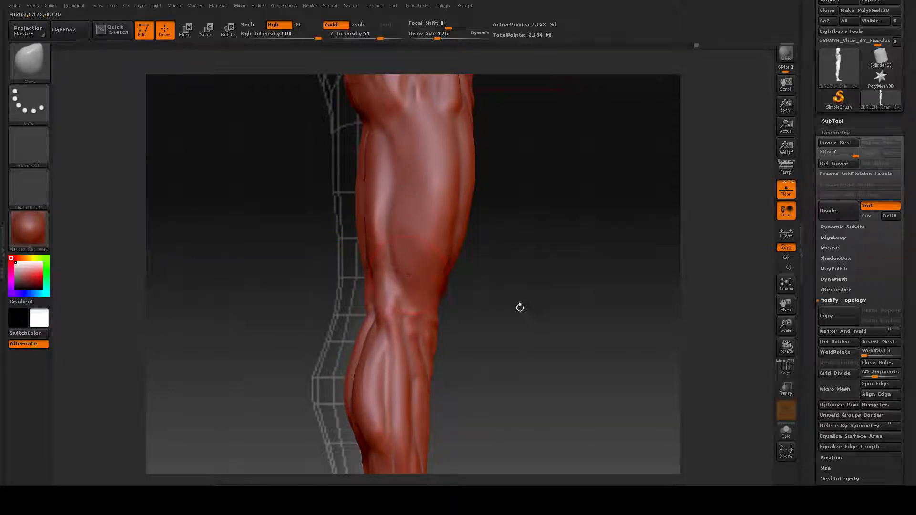
{"action": "mouse_move", "coordinate": [519, 307]}
{"action": "left_mouse_down"}
{"action": "mouse_move", "coordinate": [470, 311]}
{"action": "mouse_move", "coordinate": [513, 314]}
{"action": "left_mouse_up"}
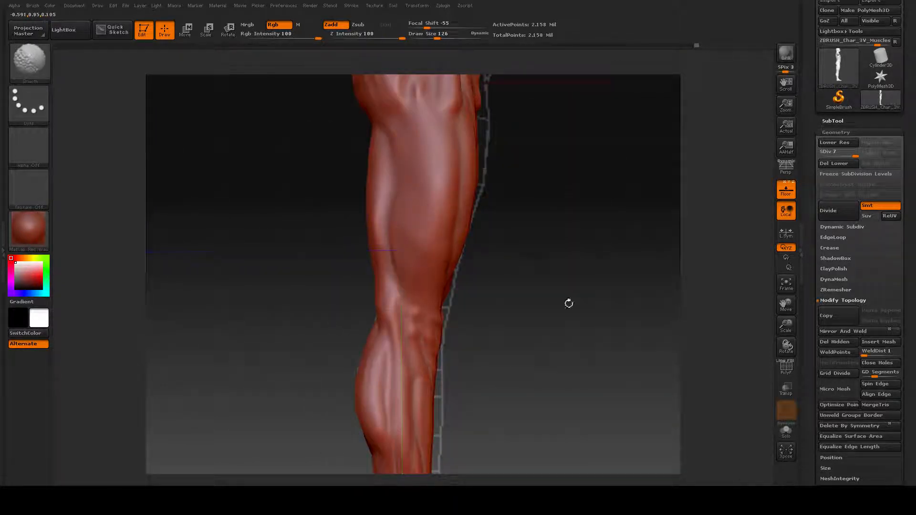
{"action": "mouse_move", "coordinate": [569, 303]}
{"action": "left_mouse_down"}
{"action": "mouse_move", "coordinate": [518, 312]}
{"action": "mouse_move", "coordinate": [596, 320]}
{"action": "mouse_move", "coordinate": [473, 323]}
{"action": "left_mouse_up"}
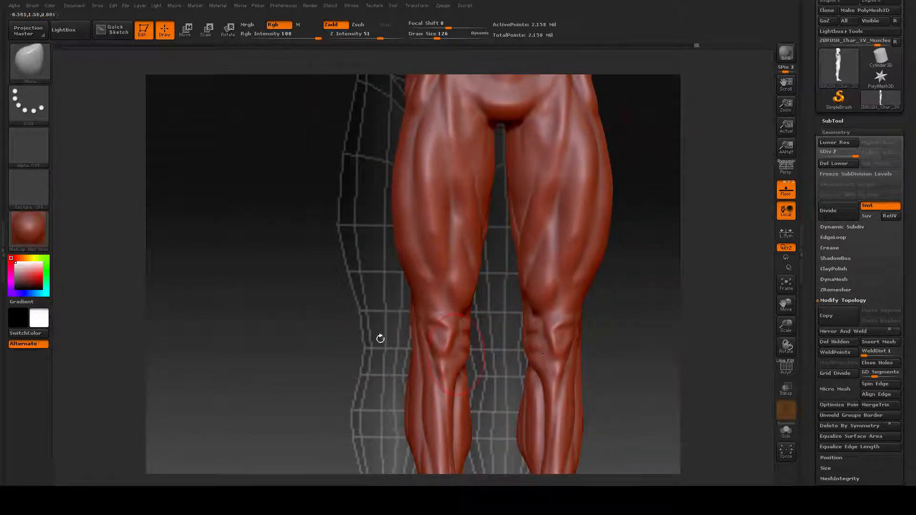
- Match the knees to the reference outline from the front with the Move brush at Draw Size 257 and 181
{"action": "left_click_drag", "start_coordinate": [338, 327], "coordinate": [456, 381]}
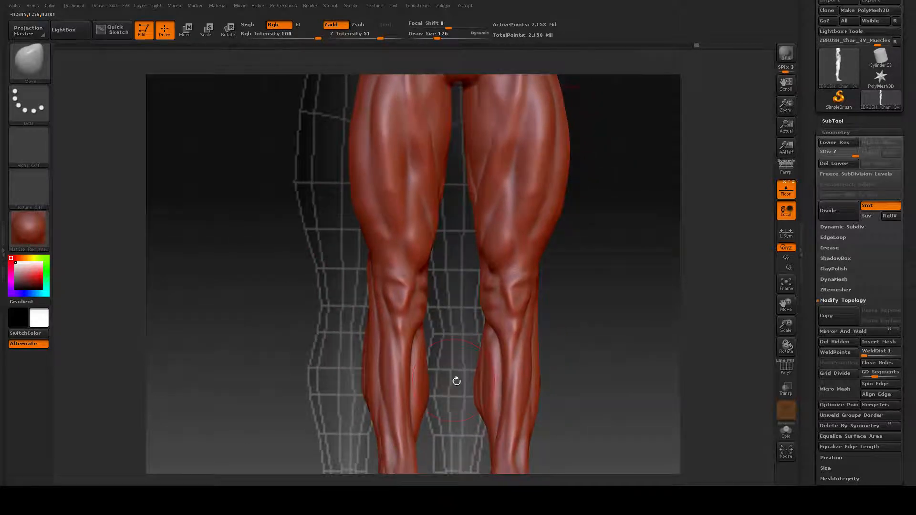
{"action": "key", "text": "space"}
{"action": "left_click_drag", "start_coordinate": [439, 327], "coordinate": [445, 327]}
{"action": "left_click_drag", "start_coordinate": [340, 327], "coordinate": [327, 335]}
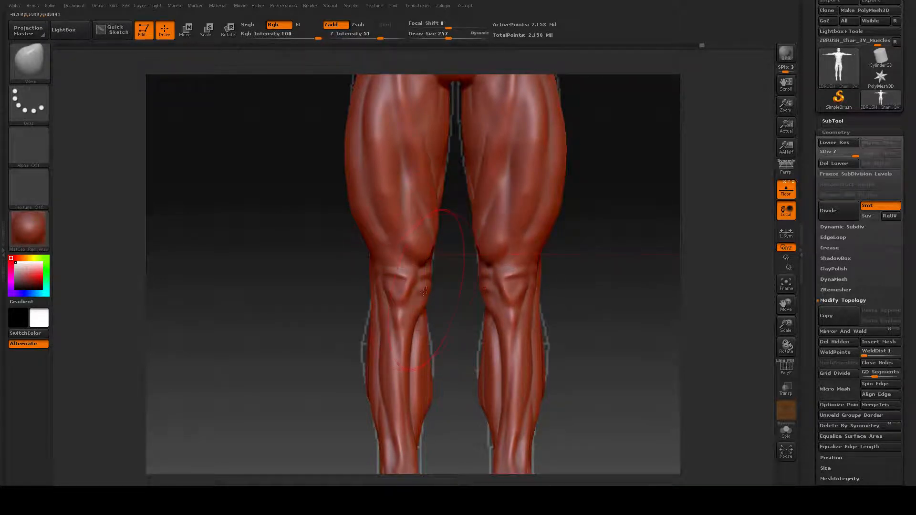
{"action": "key", "text": "space"}
{"action": "left_click_drag", "start_coordinate": [419, 297], "coordinate": [414, 296]}
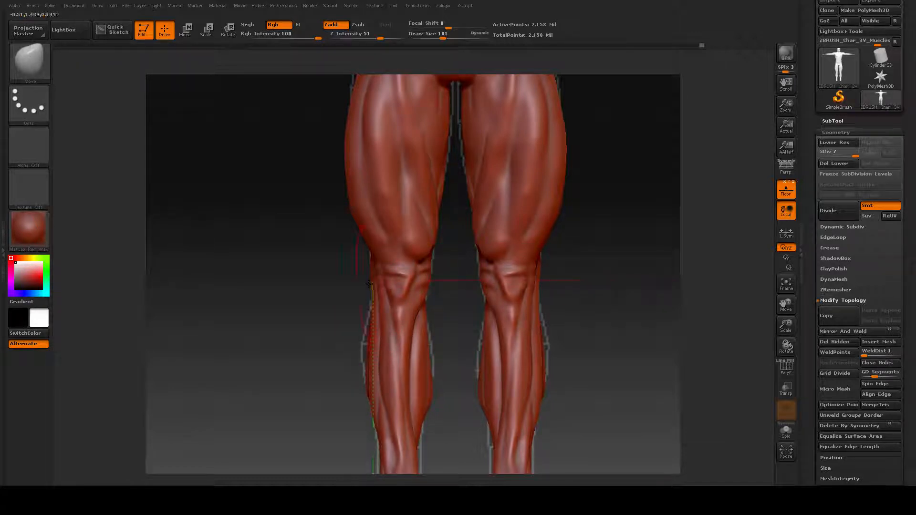
- Set Draw Size to 270 and widen the calf contours to the reference outline, checking them from the front and back
{"action": "key", "text": "space"}
{"action": "left_click_drag", "start_coordinate": [376, 284], "coordinate": [377, 285]}
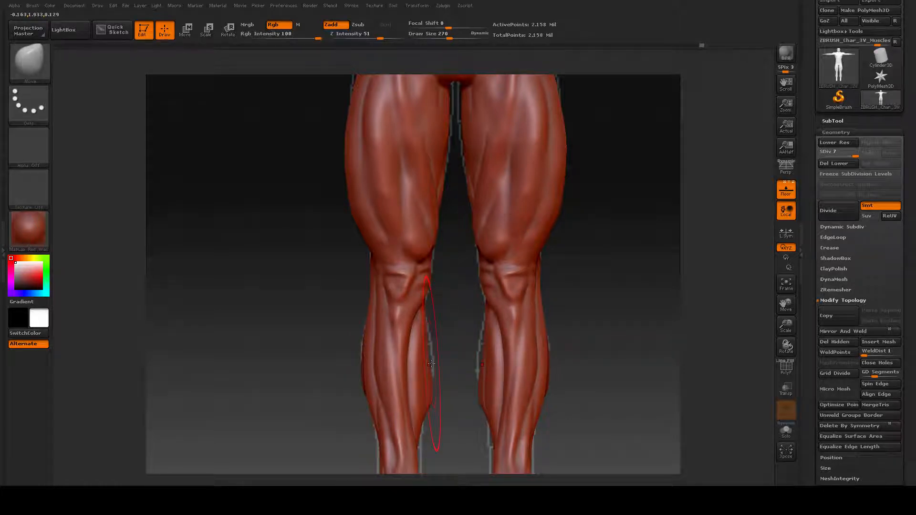
{"action": "left_click_drag", "start_coordinate": [349, 332], "coordinate": [339, 279], "text": "alt"}
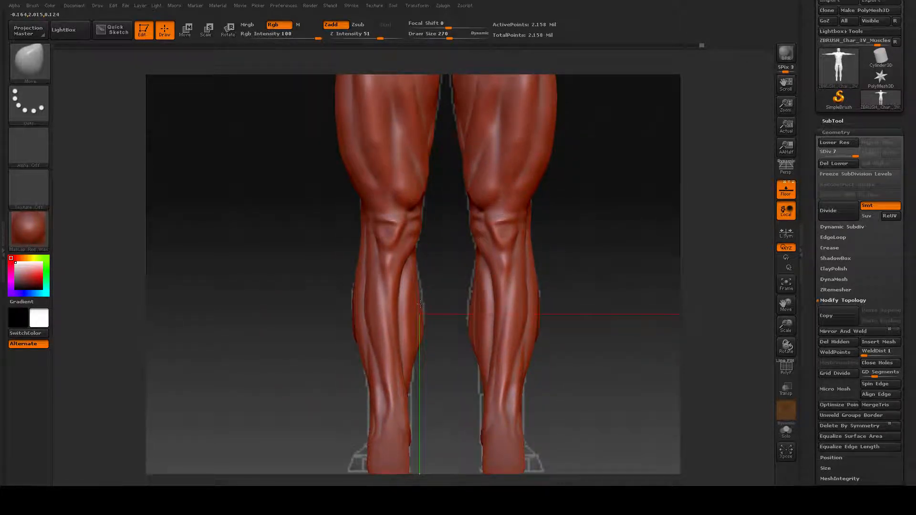
{"action": "left_click_drag", "start_coordinate": [313, 339], "coordinate": [406, 348]}
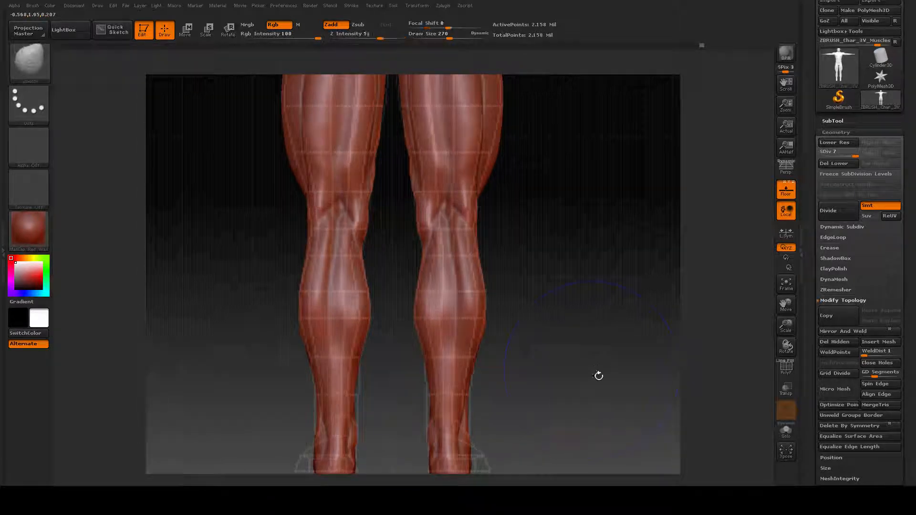
{"action": "left_click_drag", "start_coordinate": [573, 363], "coordinate": [431, 361]}
{"action": "mouse_move", "coordinate": [529, 360]}
{"action": "left_mouse_down"}
{"action": "mouse_move", "coordinate": [463, 368]}
{"action": "mouse_move", "coordinate": [609, 185]}
{"action": "mouse_move", "coordinate": [534, 340]}
{"action": "left_mouse_up"}
{"action": "left_click_drag", "start_coordinate": [557, 221], "coordinate": [592, 292], "text": "alt"}
- Set Draw Size to 214 and fit the lower calves to the reference outline, comparing front and side views
{"action": "key", "text": "space"}
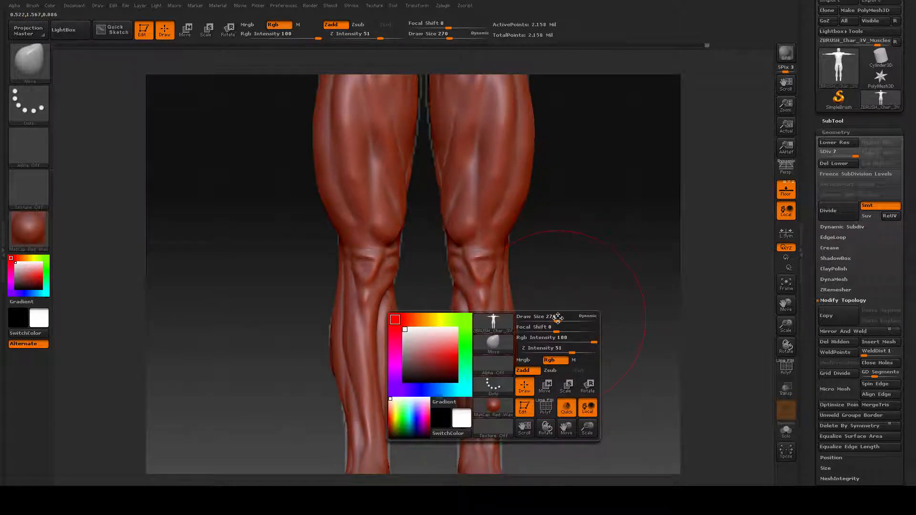
{"action": "left_click_drag", "start_coordinate": [558, 318], "coordinate": [551, 321]}
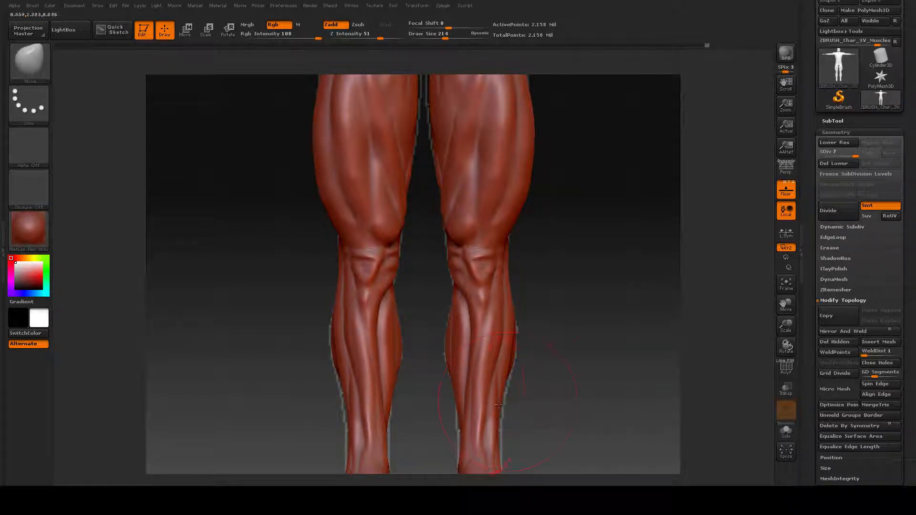
{"action": "left_click_drag", "start_coordinate": [578, 350], "coordinate": [585, 329], "text": "alt"}
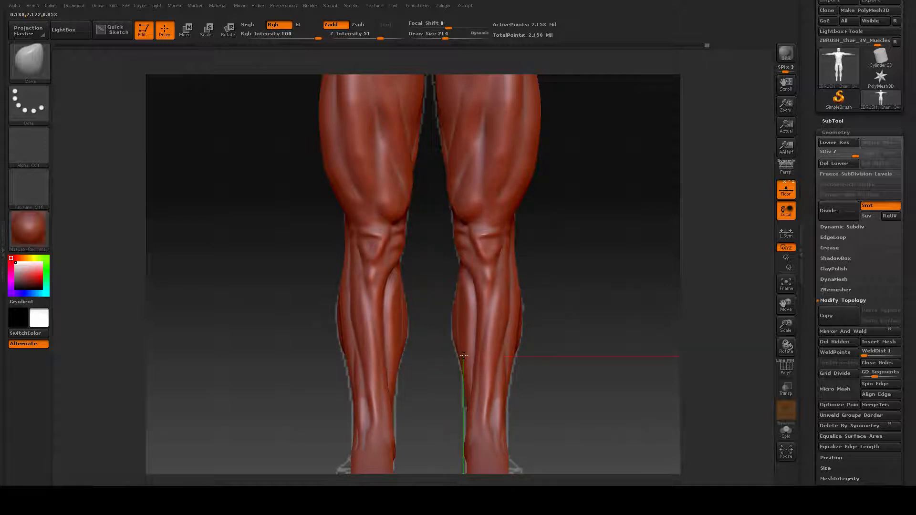
{"action": "left_click_drag", "start_coordinate": [581, 268], "coordinate": [632, 312]}
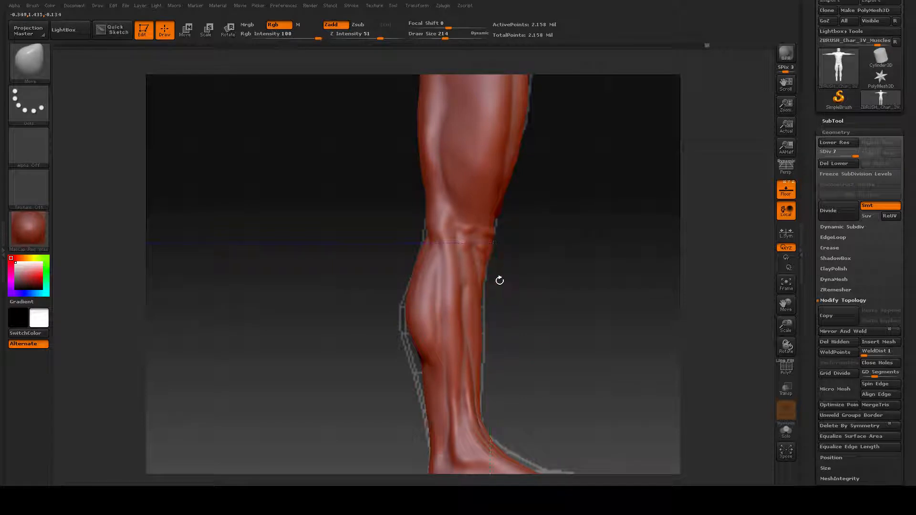
{"action": "left_click_drag", "start_coordinate": [540, 326], "coordinate": [494, 325]}
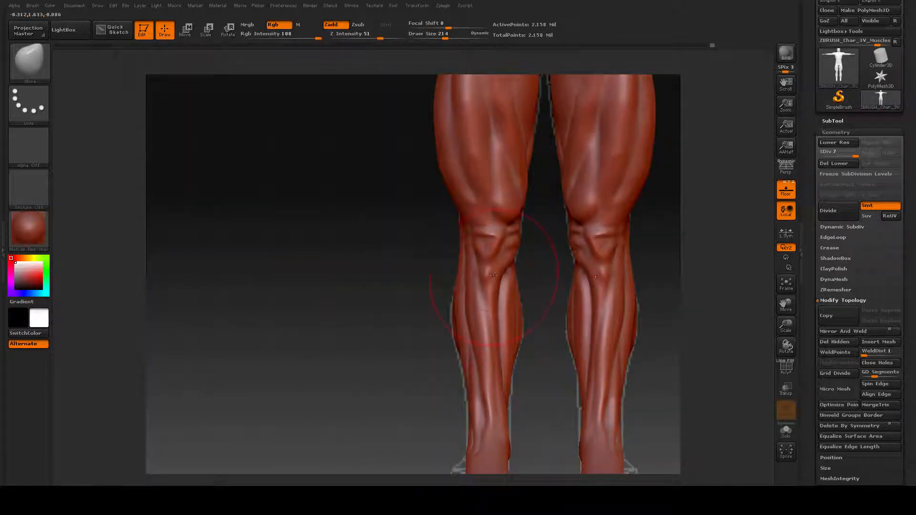
- Set Draw Size to 89 and adjust the kneecap area from the front and side
{"action": "key", "text": "space"}
{"action": "mouse_move", "coordinate": [494, 254]}
{"action": "left_mouse_down"}
{"action": "mouse_move", "coordinate": [483, 255]}
{"action": "mouse_move", "coordinate": [494, 254]}
{"action": "mouse_move", "coordinate": [496, 280]}
{"action": "mouse_move", "coordinate": [505, 245]}
{"action": "left_mouse_up"}
{"action": "mouse_move", "coordinate": [343, 282]}
{"action": "left_mouse_down"}
{"action": "mouse_move", "coordinate": [438, 300]}
{"action": "mouse_move", "coordinate": [511, 249]}
{"action": "left_mouse_up"}
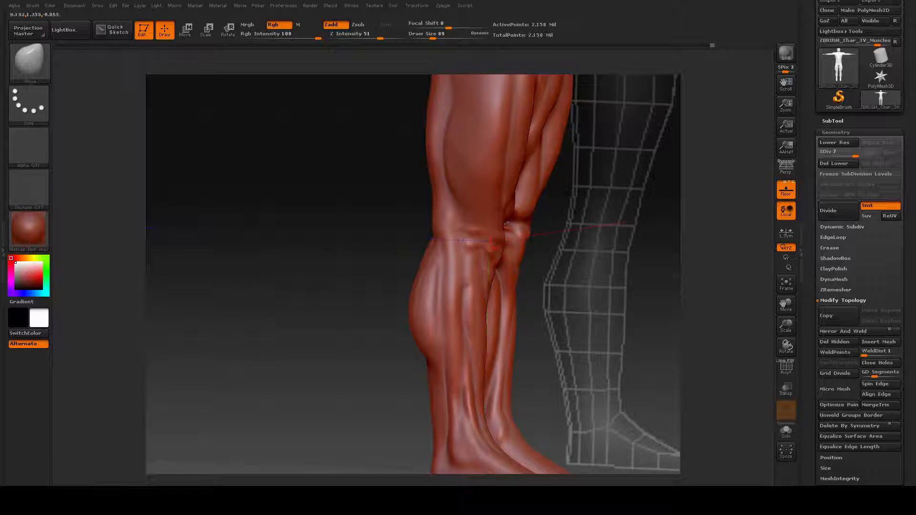
- Set Draw Size to 109 and refine the knee and the lower thigh around it from several angles
{"action": "key", "text": "space"}
{"action": "left_click_drag", "start_coordinate": [499, 214], "coordinate": [501, 214]}
{"action": "left_click_drag", "start_coordinate": [368, 262], "coordinate": [291, 267]}
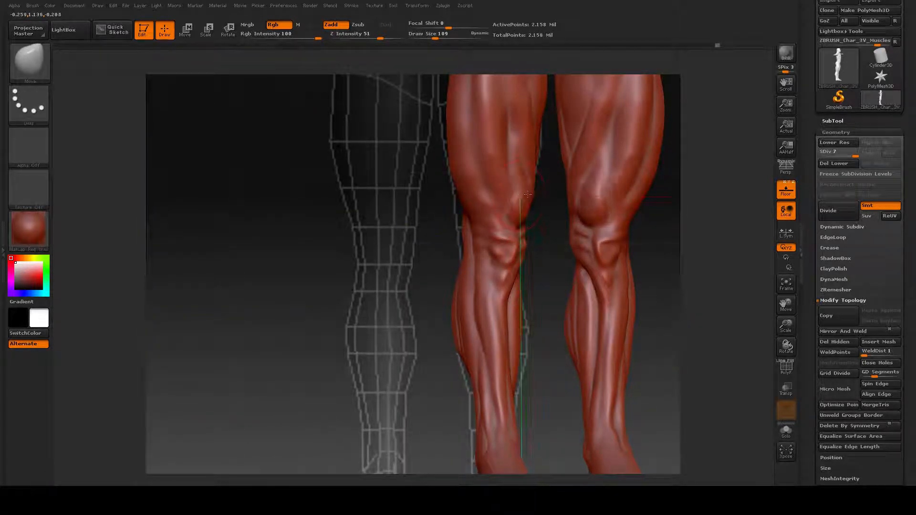
{"action": "mouse_move", "coordinate": [279, 287]}
{"action": "left_mouse_down"}
{"action": "mouse_move", "coordinate": [363, 287]}
{"action": "mouse_move", "coordinate": [252, 287]}
{"action": "mouse_move", "coordinate": [310, 287]}
{"action": "mouse_move", "coordinate": [282, 282]}
{"action": "left_mouse_up"}
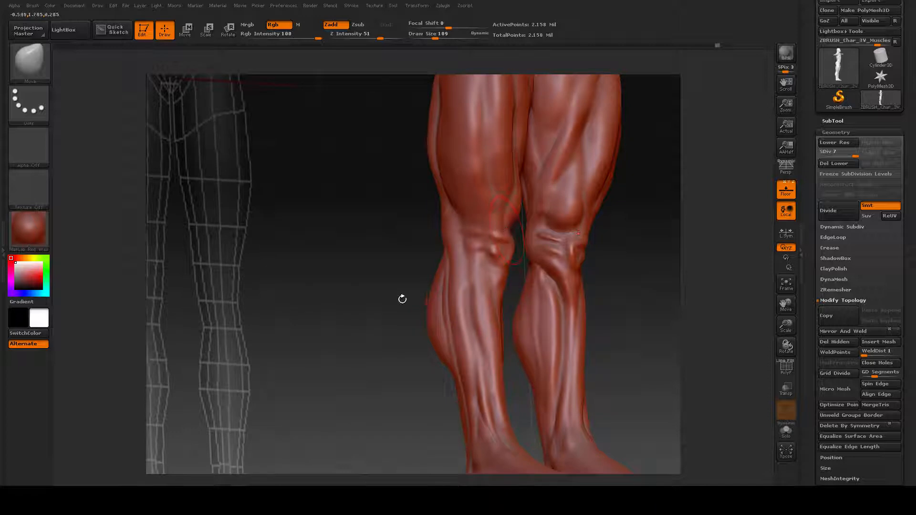
{"action": "left_click_drag", "start_coordinate": [402, 299], "coordinate": [379, 293]}
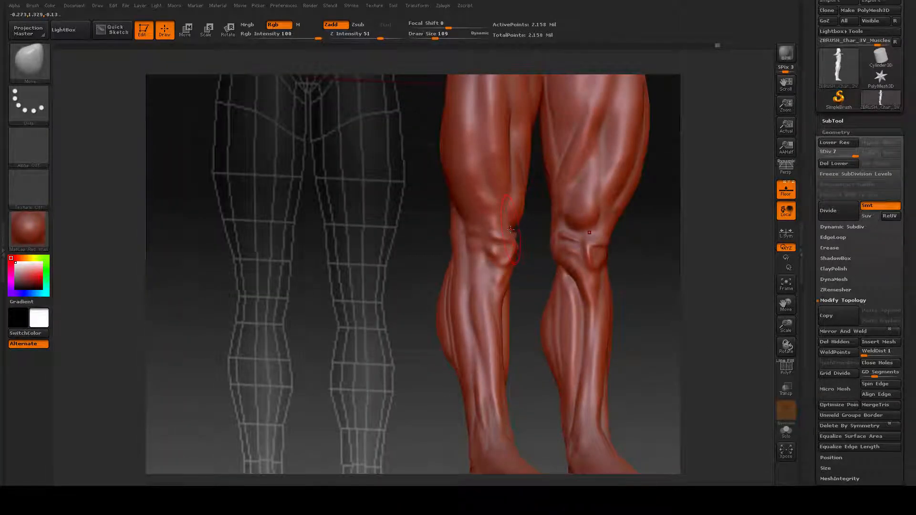
{"action": "mouse_move", "coordinate": [639, 259]}
{"action": "left_mouse_down"}
{"action": "mouse_move", "coordinate": [687, 262]}
{"action": "mouse_move", "coordinate": [648, 268]}
{"action": "mouse_move", "coordinate": [689, 272]}
{"action": "mouse_move", "coordinate": [593, 278]}
{"action": "mouse_move", "coordinate": [536, 269]}
{"action": "left_mouse_up"}
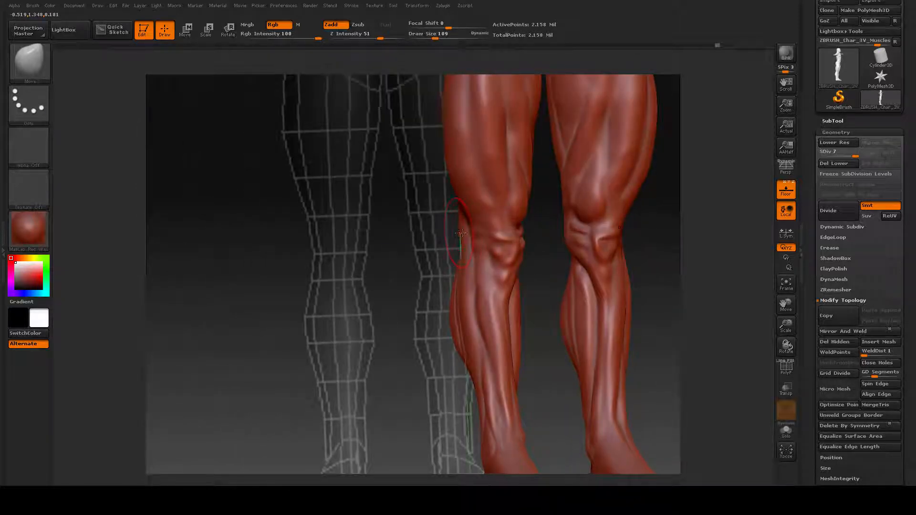
{"action": "left_click_drag", "start_coordinate": [425, 271], "coordinate": [416, 280]}
- Set Draw Size to 192 and reshape the outer thigh contour from the front and back
{"action": "left_click_drag", "start_coordinate": [345, 310], "coordinate": [286, 263], "text": "alt"}
{"action": "left_click_drag", "start_coordinate": [342, 257], "coordinate": [347, 263]}
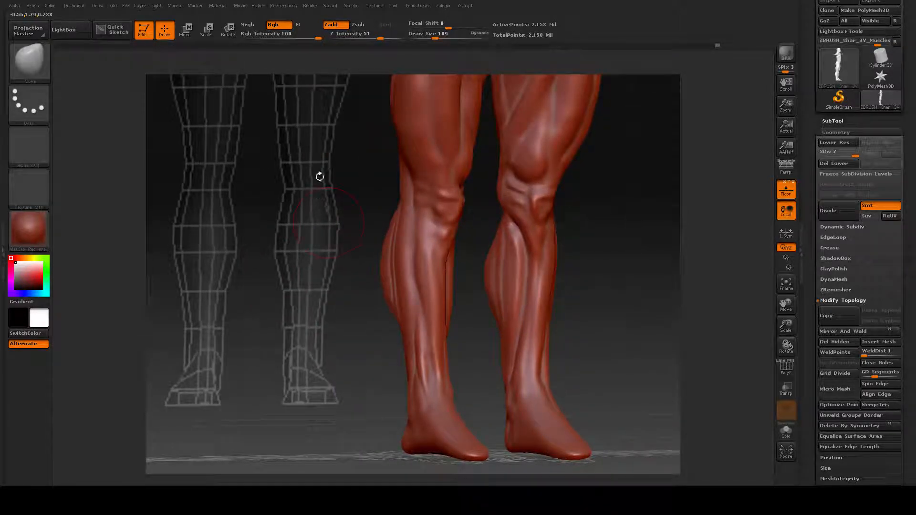
{"action": "left_click_drag", "start_coordinate": [324, 177], "coordinate": [272, 292], "text": "alt"}
{"action": "left_click_drag", "start_coordinate": [301, 240], "coordinate": [311, 279], "text": "alt"}
{"action": "key", "text": "space"}
{"action": "left_click_drag", "start_coordinate": [350, 190], "coordinate": [357, 190]}
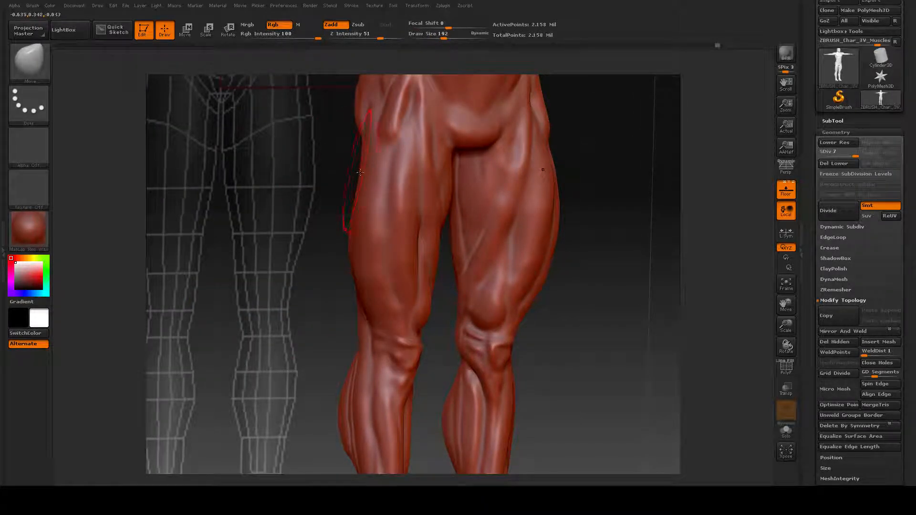
{"action": "left_click_drag", "start_coordinate": [352, 170], "coordinate": [354, 211]}
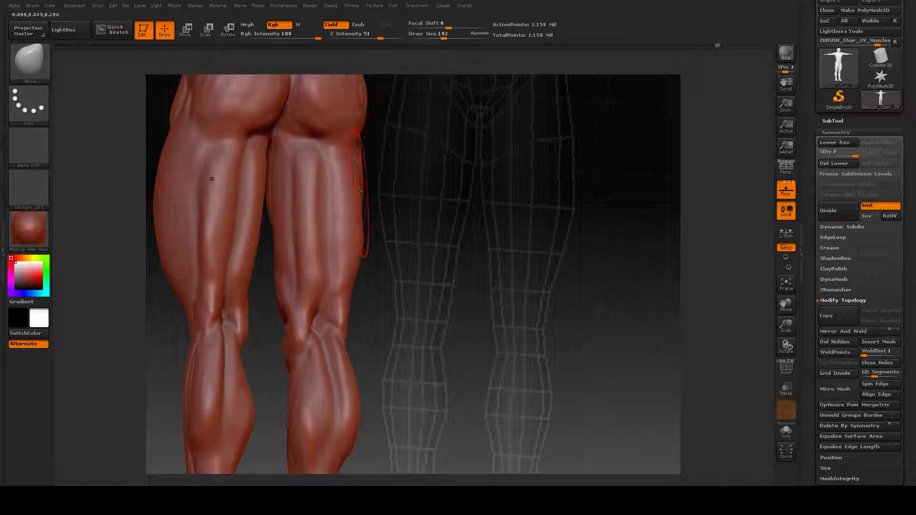
{"action": "left_click_drag", "start_coordinate": [356, 248], "coordinate": [353, 247]}
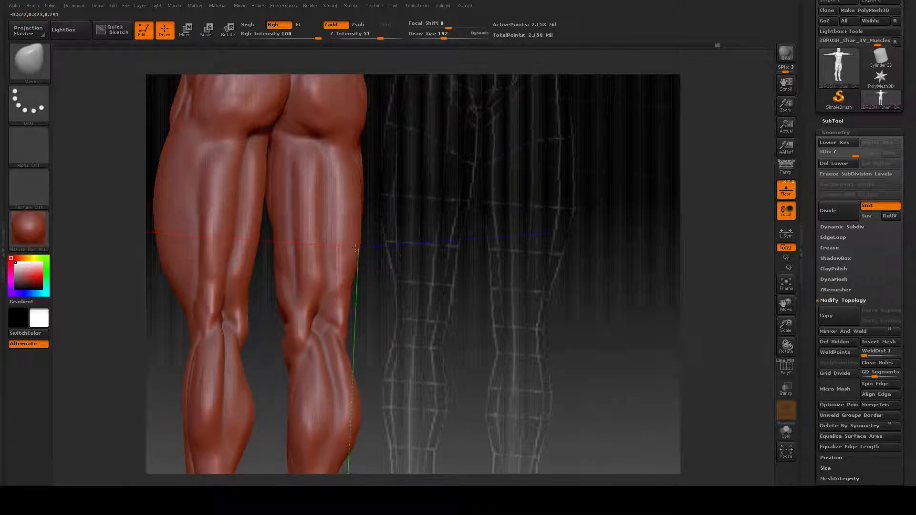
- Set Draw Size to 277 and fit the front contour of the upper thigh to the reference outline in side view
{"action": "left_click_drag", "start_coordinate": [468, 308], "coordinate": [436, 319]}
{"action": "mouse_move", "coordinate": [493, 305]}
{"action": "left_mouse_down"}
{"action": "mouse_move", "coordinate": [549, 262]}
{"action": "mouse_move", "coordinate": [538, 330]}
{"action": "left_mouse_up"}
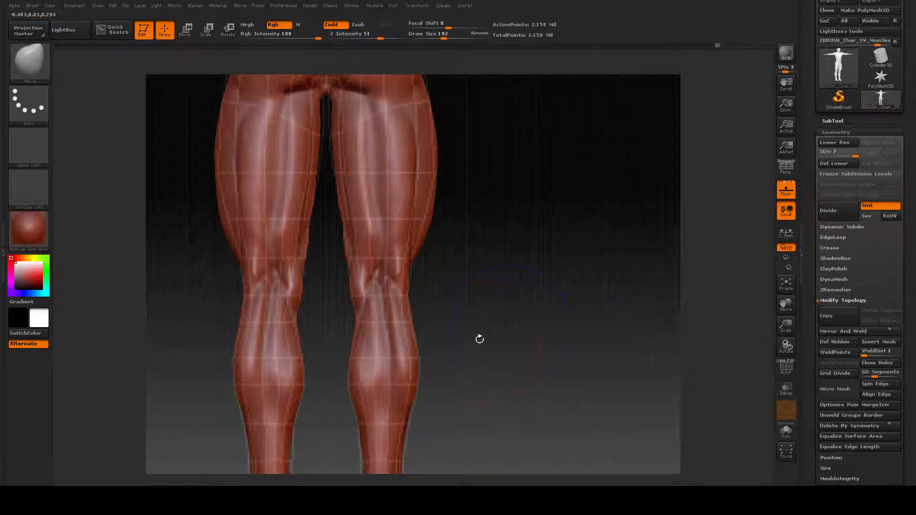
{"action": "mouse_move", "coordinate": [478, 339]}
{"action": "left_mouse_down", "text": "alt"}
{"action": "mouse_move", "coordinate": [536, 250]}
{"action": "mouse_move", "coordinate": [534, 310]}
{"action": "mouse_move", "coordinate": [607, 309]}
{"action": "mouse_move", "coordinate": [548, 234]}
{"action": "left_mouse_up", "text": "alt"}
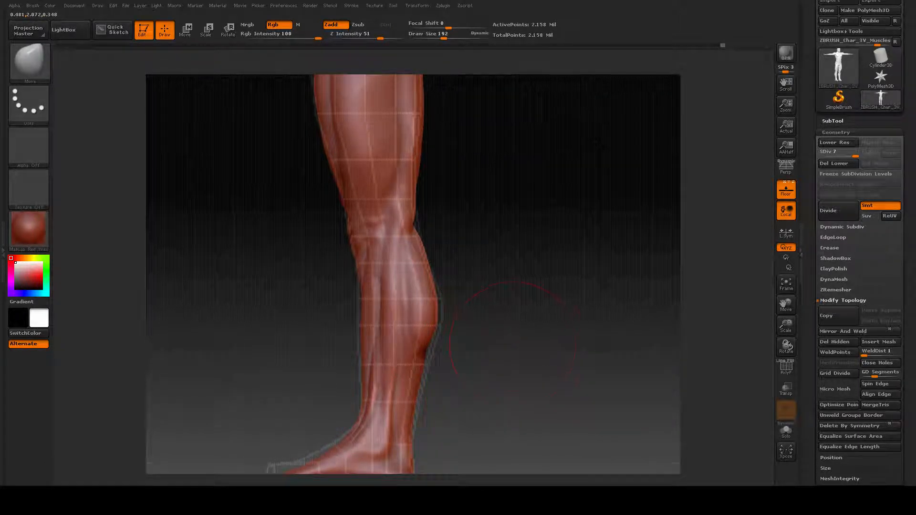
{"action": "left_click_drag", "start_coordinate": [513, 345], "coordinate": [525, 305], "text": "alt"}
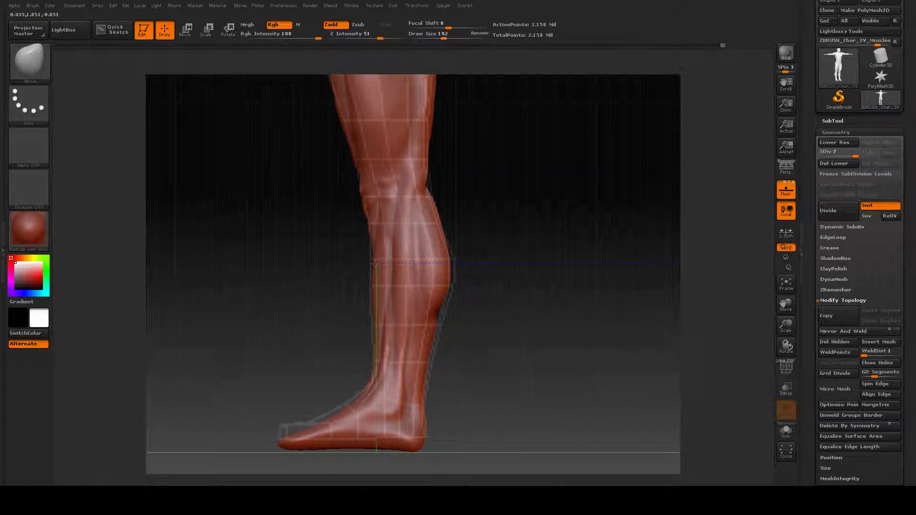
{"action": "left_click_drag", "start_coordinate": [510, 195], "coordinate": [523, 367], "text": "alt"}
{"action": "key", "text": "space"}
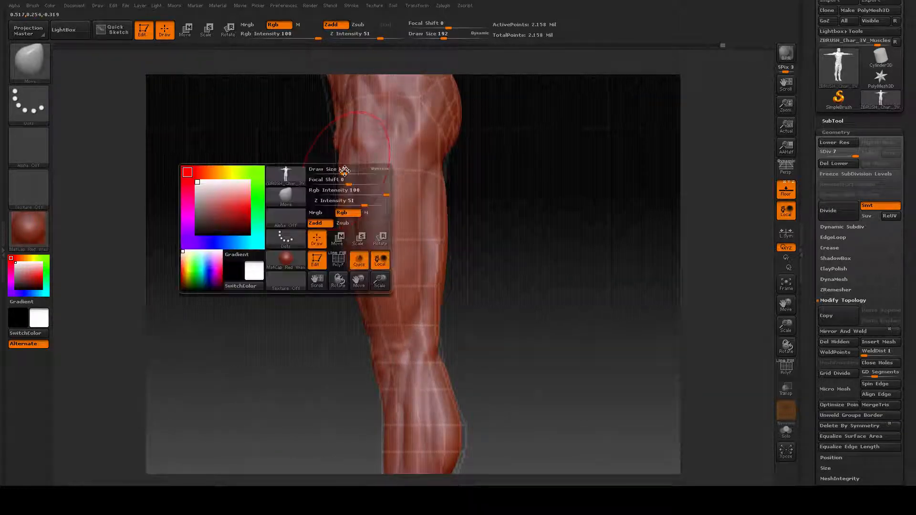
{"action": "mouse_move", "coordinate": [344, 169]}
{"action": "left_mouse_down"}
{"action": "mouse_move", "coordinate": [353, 170]}
{"action": "mouse_move", "coordinate": [342, 166]}
{"action": "left_mouse_up"}
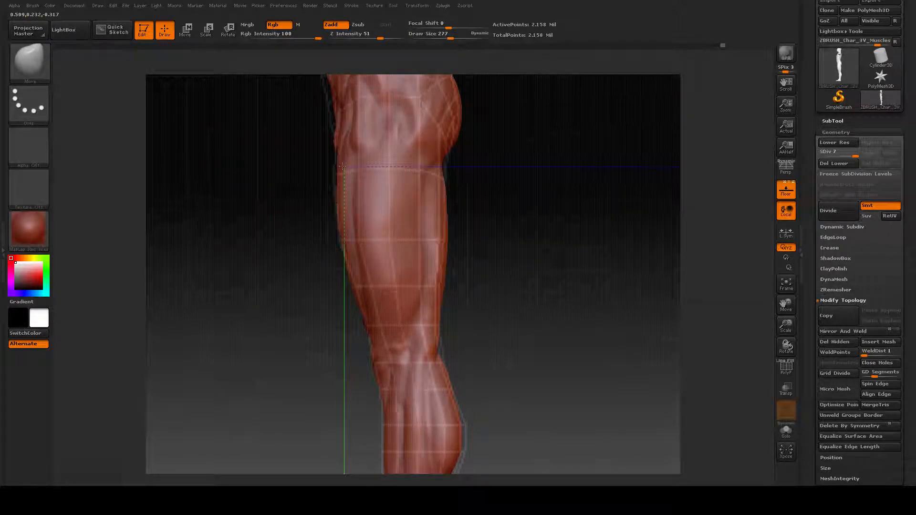
{"action": "mouse_move", "coordinate": [550, 240]}
{"action": "left_mouse_down"}
{"action": "mouse_move", "coordinate": [495, 285]}
{"action": "mouse_move", "coordinate": [515, 273]}
{"action": "mouse_move", "coordinate": [546, 300]}
{"action": "mouse_move", "coordinate": [500, 255]}
{"action": "mouse_move", "coordinate": [454, 271]}
{"action": "left_mouse_up"}
- Set Draw Size to 82 and refine the knees and upper shins from a raised angle, comparing the side profile
{"action": "key", "text": "space"}
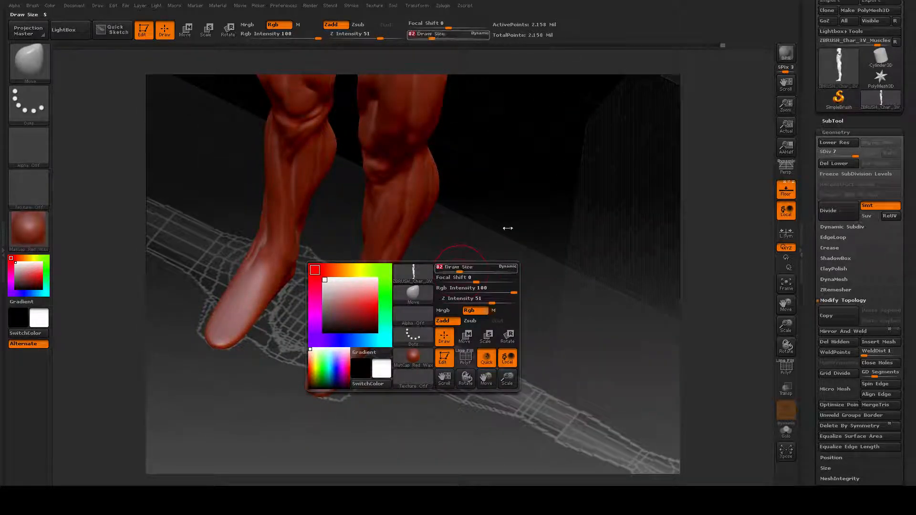
{"action": "left_click_drag", "start_coordinate": [507, 229], "coordinate": [506, 215]}
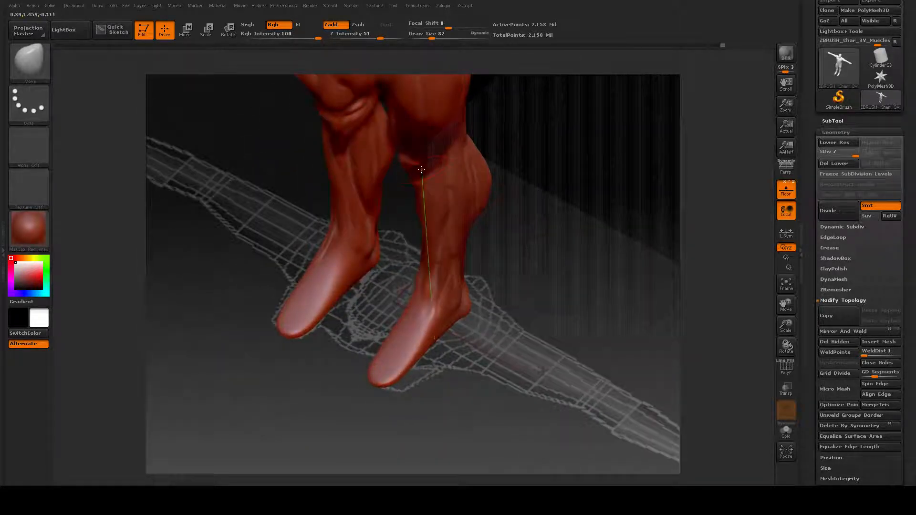
{"action": "left_click_drag", "start_coordinate": [291, 188], "coordinate": [312, 154]}
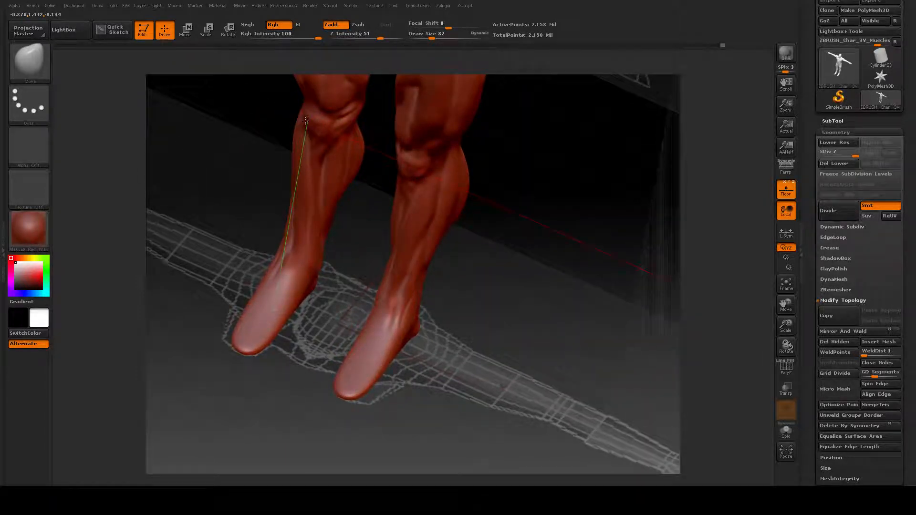
{"action": "left_click_drag", "start_coordinate": [224, 171], "coordinate": [285, 170]}
{"action": "left_click_drag", "start_coordinate": [604, 228], "coordinate": [591, 233], "text": "shift"}
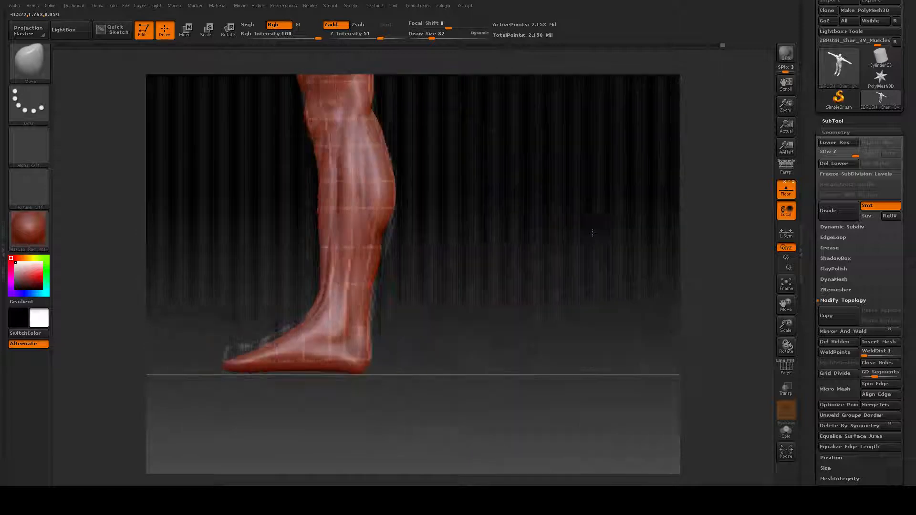
{"action": "left_click_drag", "start_coordinate": [481, 293], "coordinate": [565, 290]}
- Set Draw Size to 78, then reshape and smooth the kneecaps and the area just below them
{"action": "key", "text": "space"}
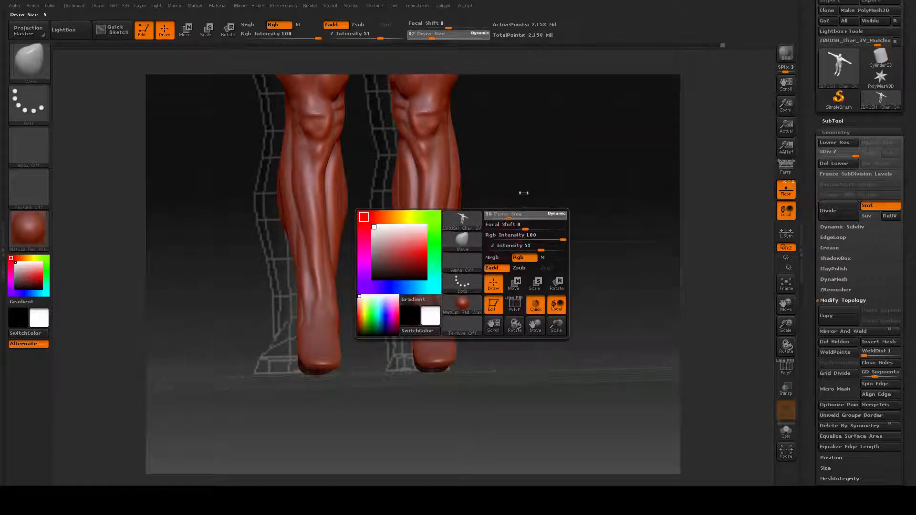
{"action": "left_click_drag", "start_coordinate": [523, 193], "coordinate": [502, 201]}
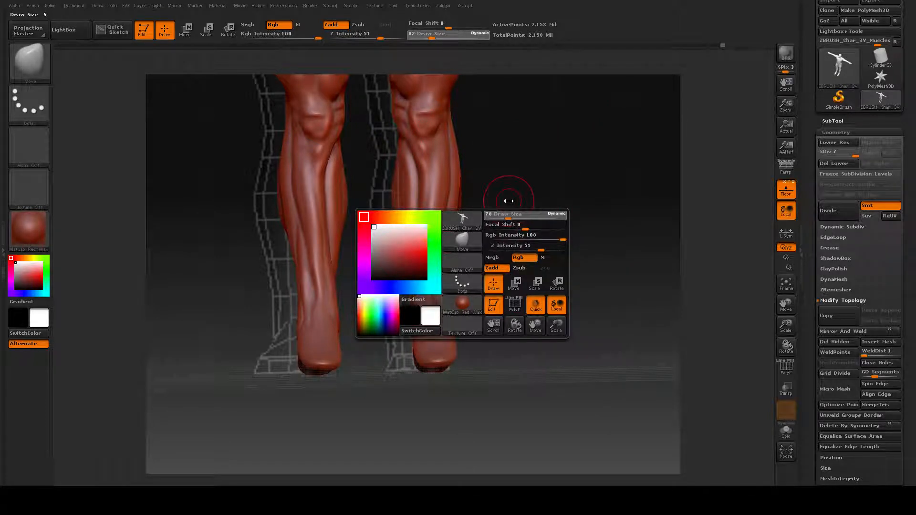
{"action": "mouse_move", "coordinate": [508, 151]}
{"action": "left_mouse_down", "text": "alt"}
{"action": "mouse_move", "coordinate": [524, 215]}
{"action": "mouse_move", "coordinate": [525, 280]}
{"action": "left_mouse_up", "text": "alt"}
{"action": "left_click_drag", "start_coordinate": [420, 241], "coordinate": [447, 301], "text": "shift"}
{"action": "left_click_drag", "start_coordinate": [425, 267], "coordinate": [436, 288], "text": "shift"}
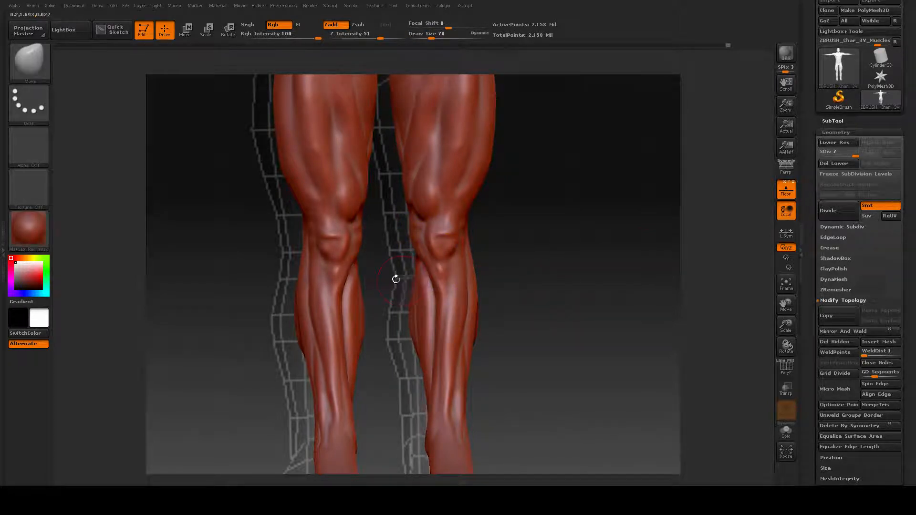
{"action": "mouse_move", "coordinate": [552, 253]}
{"action": "left_mouse_down"}
{"action": "mouse_move", "coordinate": [536, 258]}
{"action": "mouse_move", "coordinate": [542, 260]}
{"action": "left_mouse_up"}
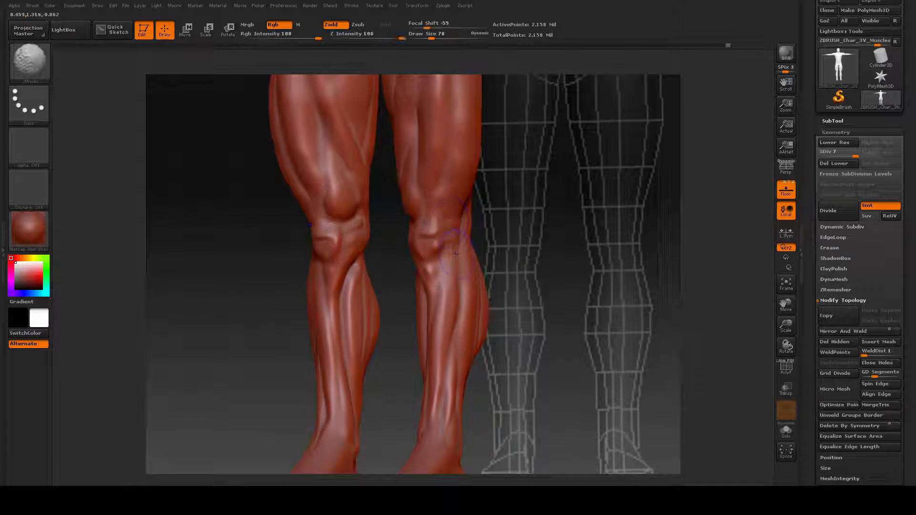
{"action": "mouse_move", "coordinate": [262, 292]}
{"action": "left_mouse_down"}
{"action": "mouse_move", "coordinate": [255, 296]}
{"action": "mouse_move", "coordinate": [546, 247]}
{"action": "left_mouse_up"}
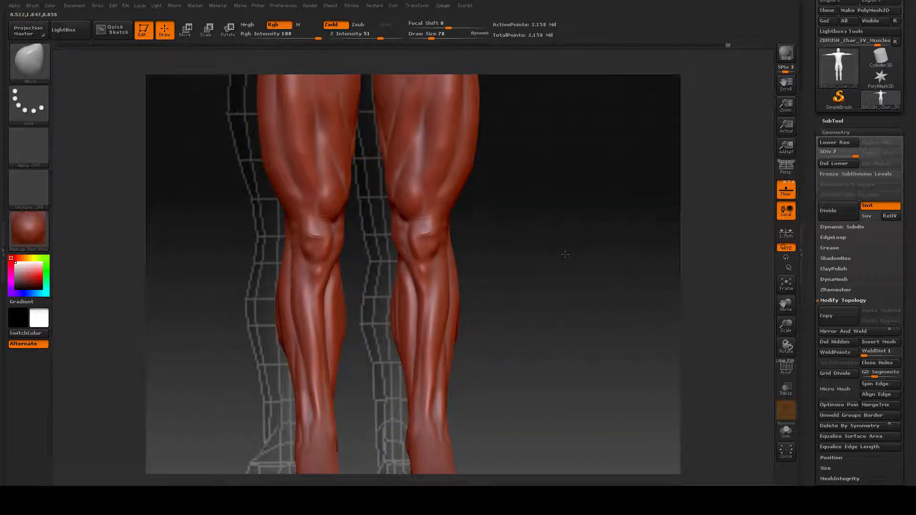
- Fit the whole figure to the view and compare its proportions with the reference outlines from the front and side
{"action": "left_click", "coordinate": [785, 288]}
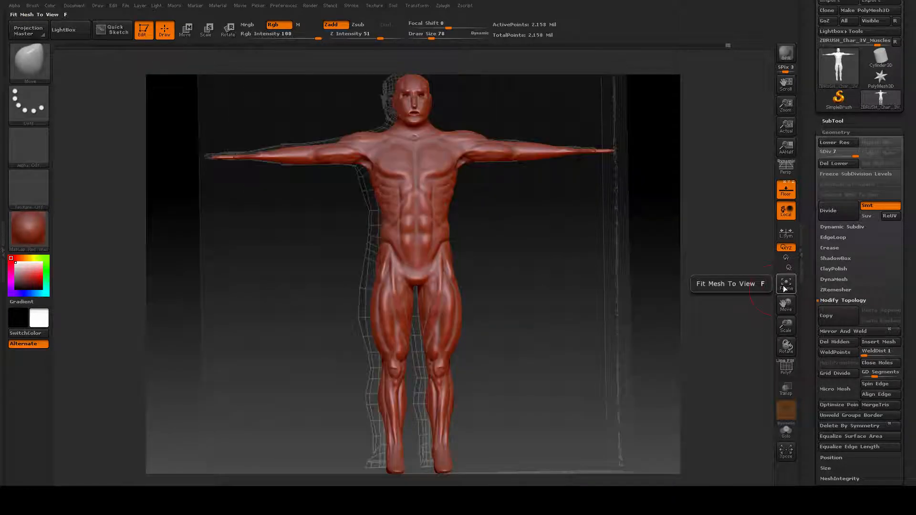
{"action": "left_click_drag", "start_coordinate": [595, 339], "coordinate": [529, 323]}
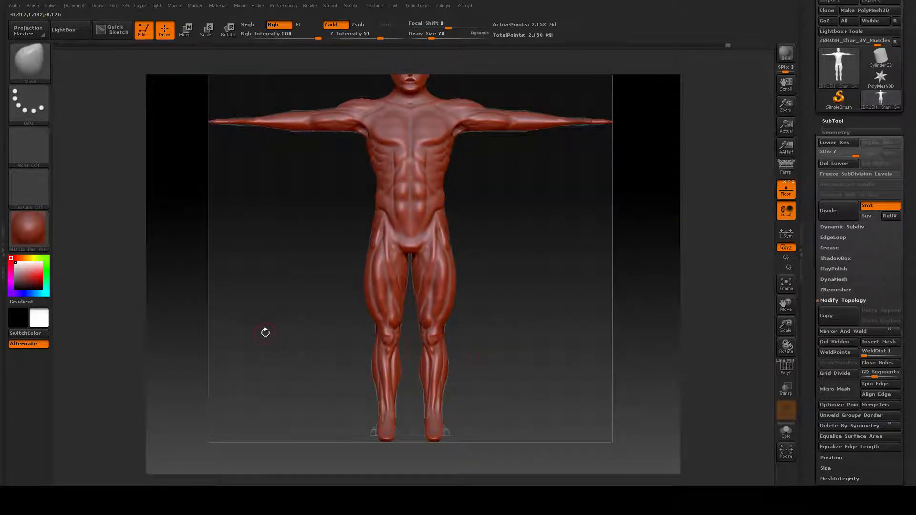
{"action": "left_click_drag", "start_coordinate": [266, 333], "coordinate": [316, 338]}
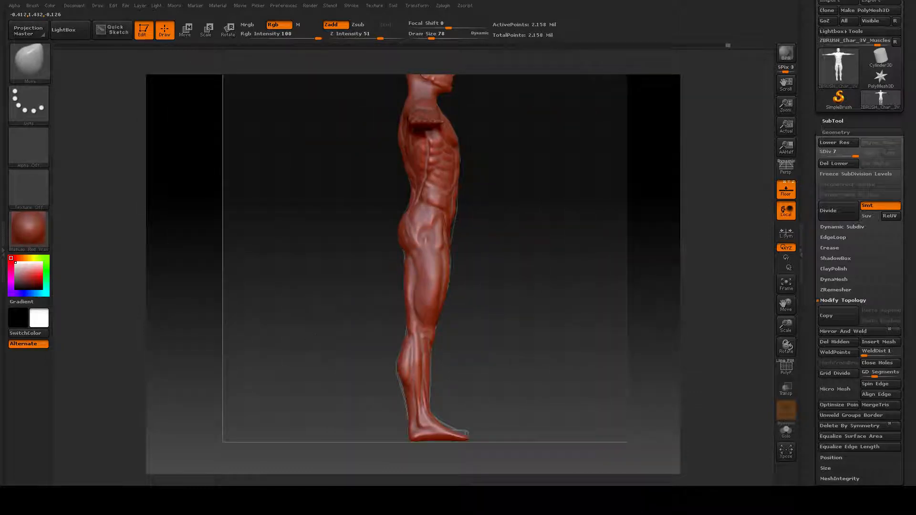
{"action": "mouse_move", "coordinate": [352, 385]}
{"action": "left_mouse_down"}
{"action": "mouse_move", "coordinate": [458, 389]}
{"action": "mouse_move", "coordinate": [513, 328]}
{"action": "mouse_move", "coordinate": [527, 341]}
{"action": "mouse_move", "coordinate": [519, 352]}
{"action": "mouse_move", "coordinate": [575, 324]}
{"action": "left_mouse_up"}
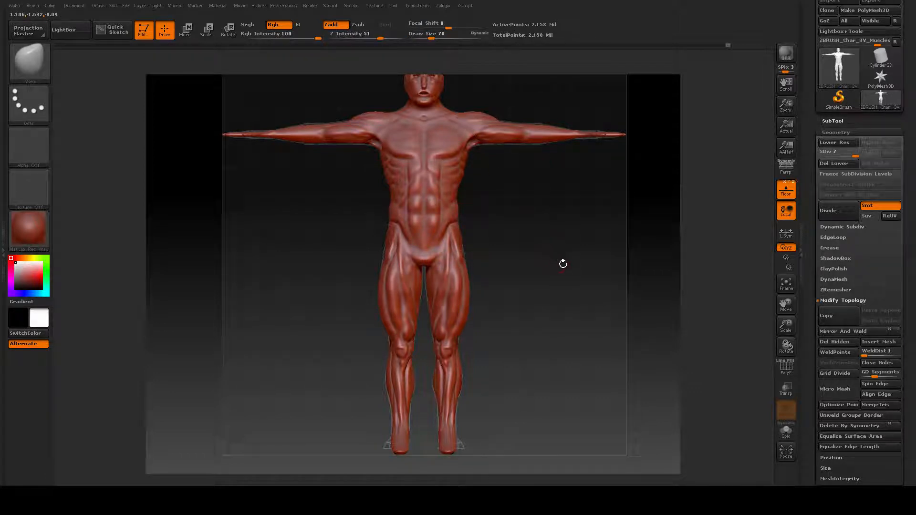
{"action": "left_click_drag", "start_coordinate": [563, 266], "coordinate": [552, 284], "text": "alt"}
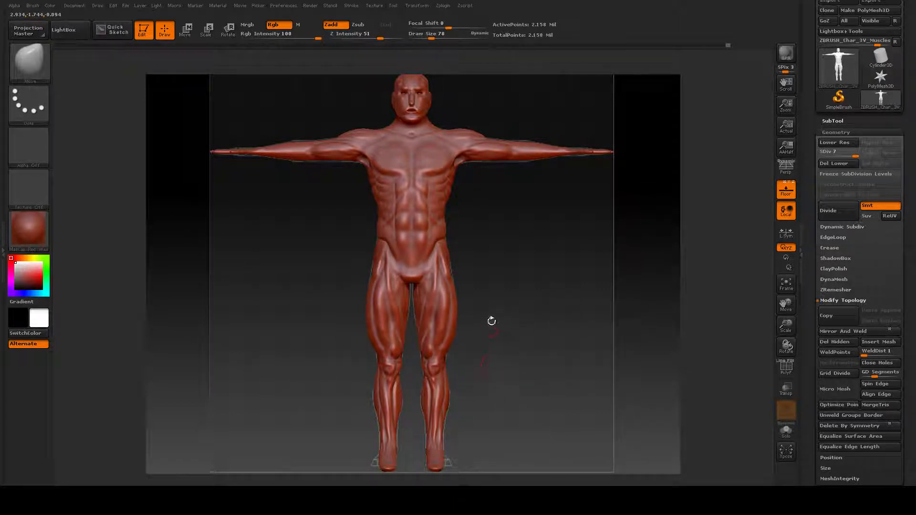
{"action": "key", "text": "ctrl"}
{"action": "mouse_move", "coordinate": [536, 316]}
{"action": "left_mouse_down"}
{"action": "mouse_move", "coordinate": [584, 313]}
{"action": "mouse_move", "coordinate": [533, 315]}
{"action": "left_mouse_up"}
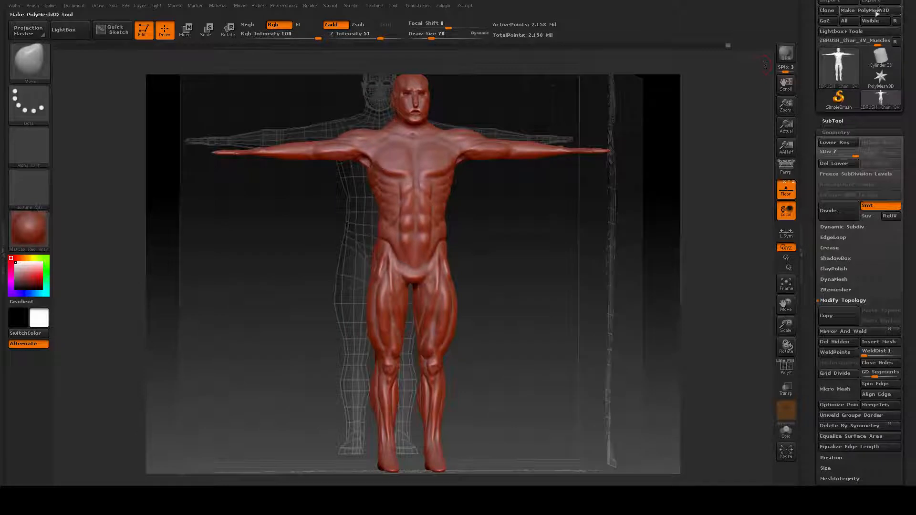
- Save the tool as a new ZTool file named ZBRUSH_Char_3V_MusclesLegs in the W8_P4_CharacterDEMO_Template folder
{"action": "left_click_drag", "start_coordinate": [911, 27], "coordinate": [914, 117]}
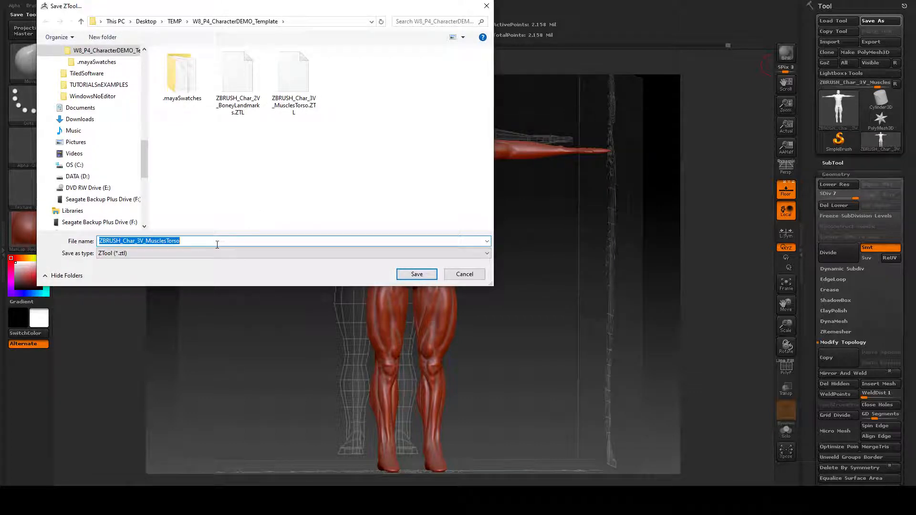
{"action": "left_click_drag", "start_coordinate": [193, 244], "coordinate": [161, 244]}
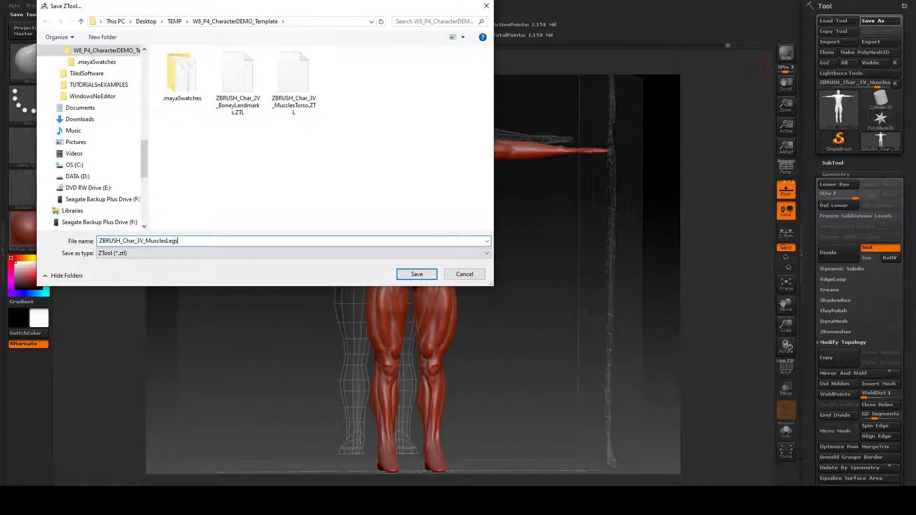
{"action": "left_click", "coordinate": [413, 276]}
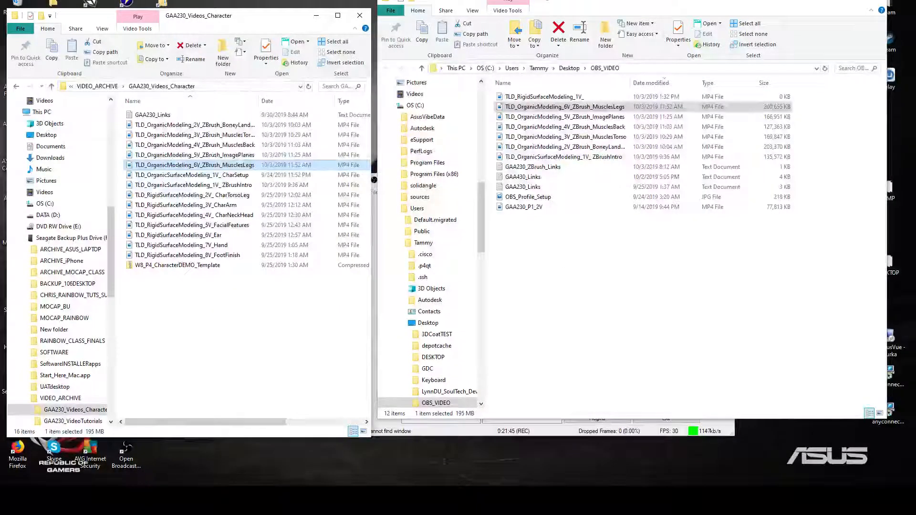
- Switch to Chrome and review the Eaton-Houdon Écorché reference sculpture and the example renders on the course assignment page
{"action": "mouse_move", "coordinate": [341, 501]}
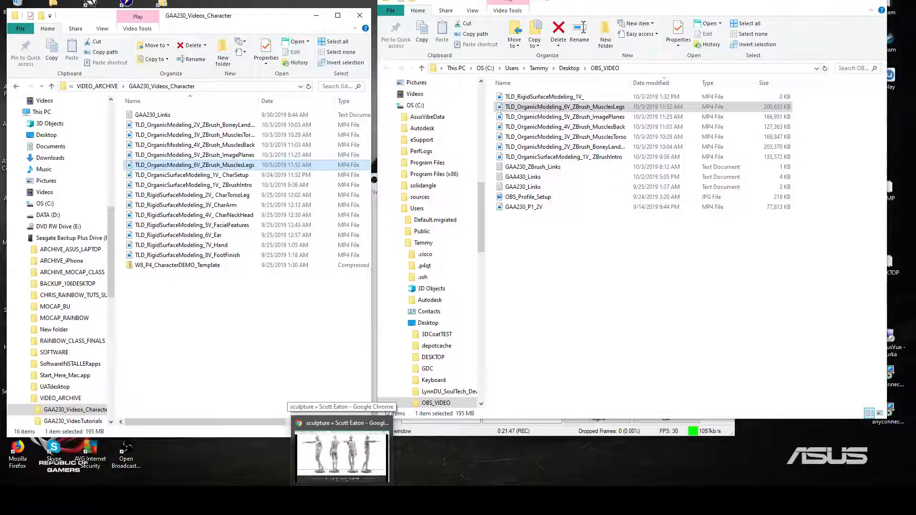
{"action": "mouse_move", "coordinate": [346, 470]}
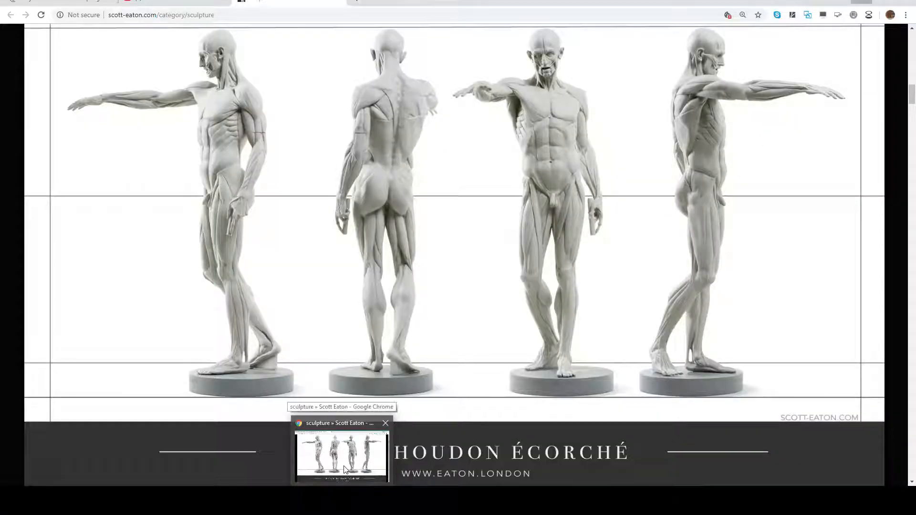
{"action": "left_click", "coordinate": [346, 470]}
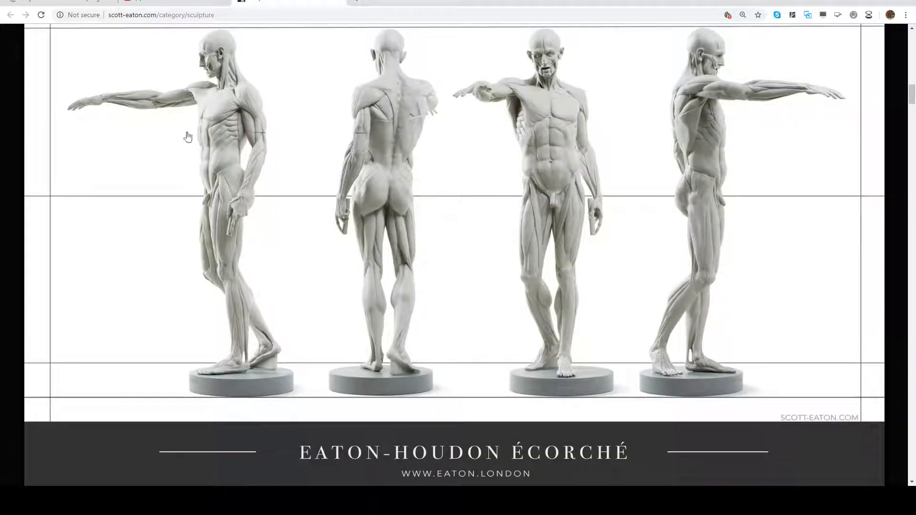
{"action": "left_click", "coordinate": [76, 4]}
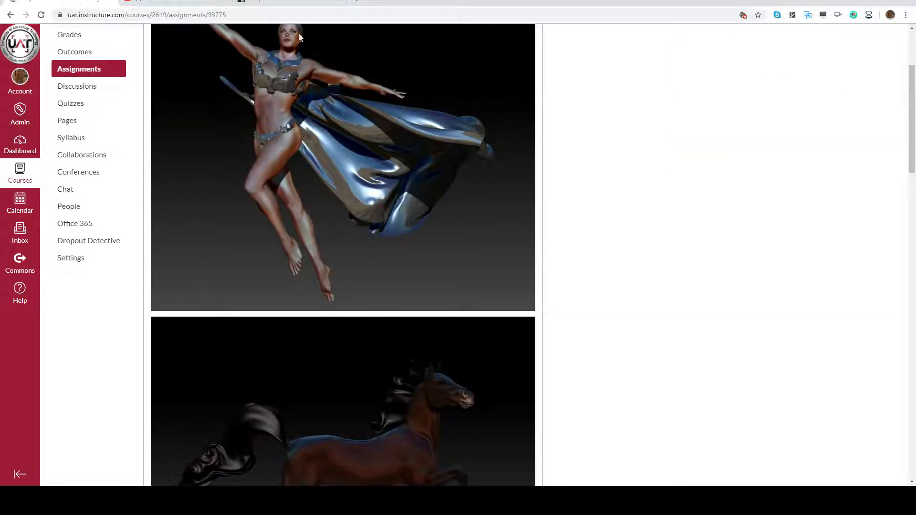
{"action": "left_click", "coordinate": [295, 6]}
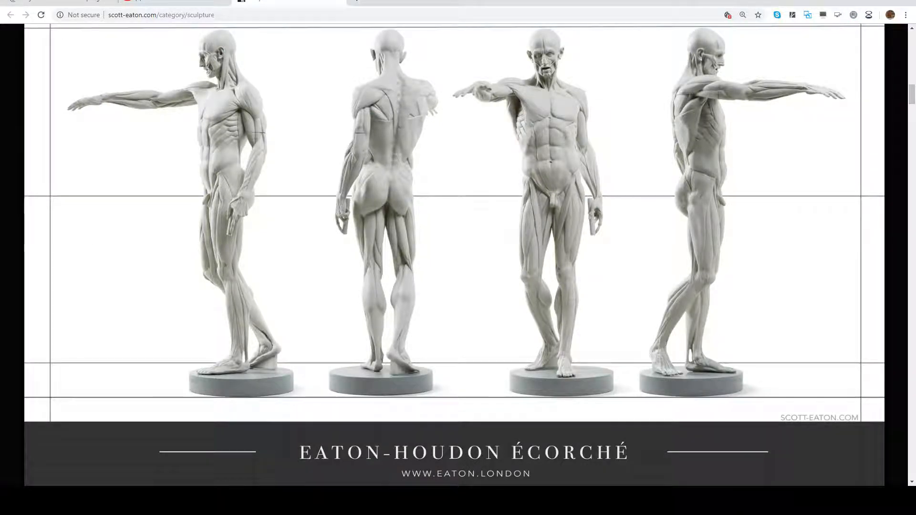
{"action": "mouse_move", "coordinate": [518, 501]}
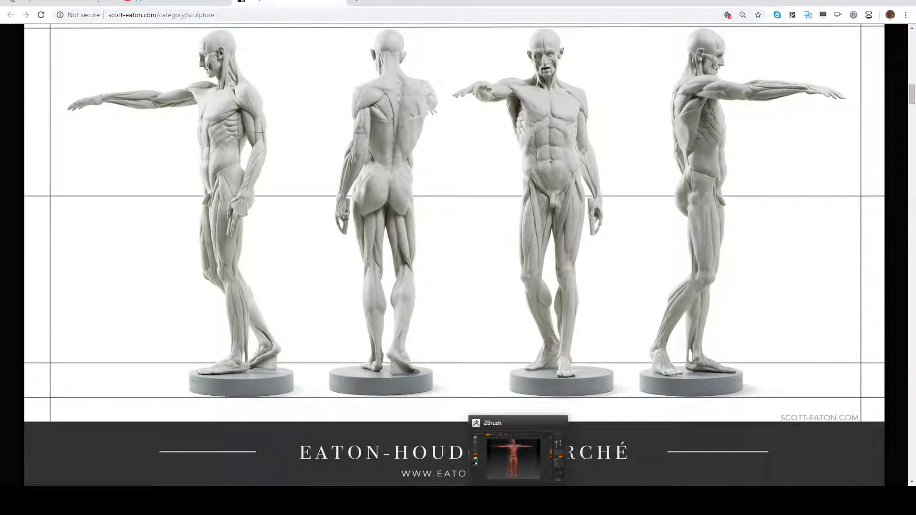
{"action": "mouse_move", "coordinate": [596, 501]}
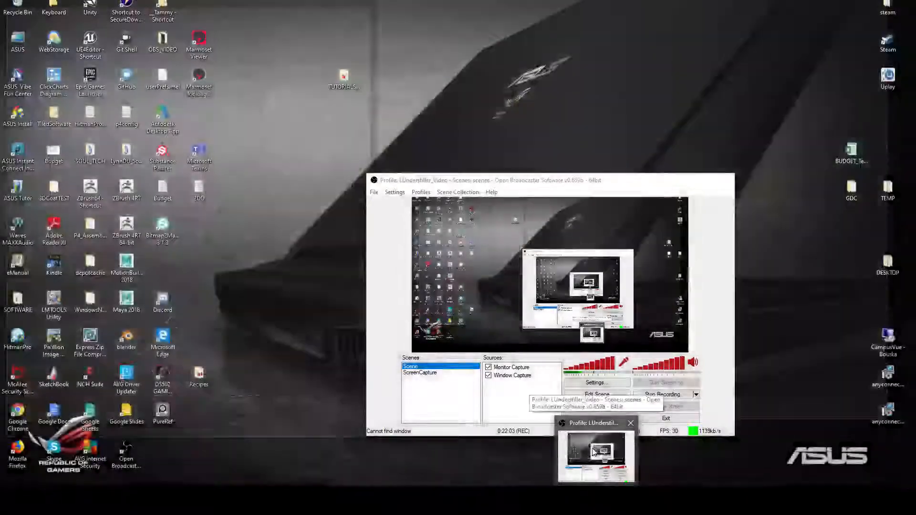